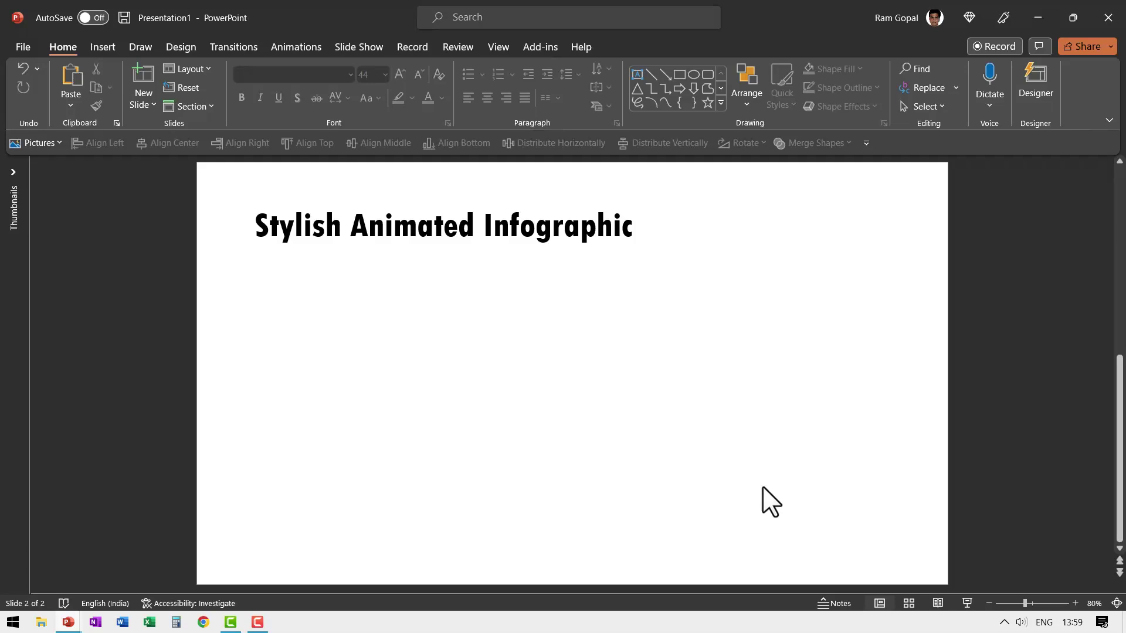
Insert a pie chart onto the slide.
click(114, 47)
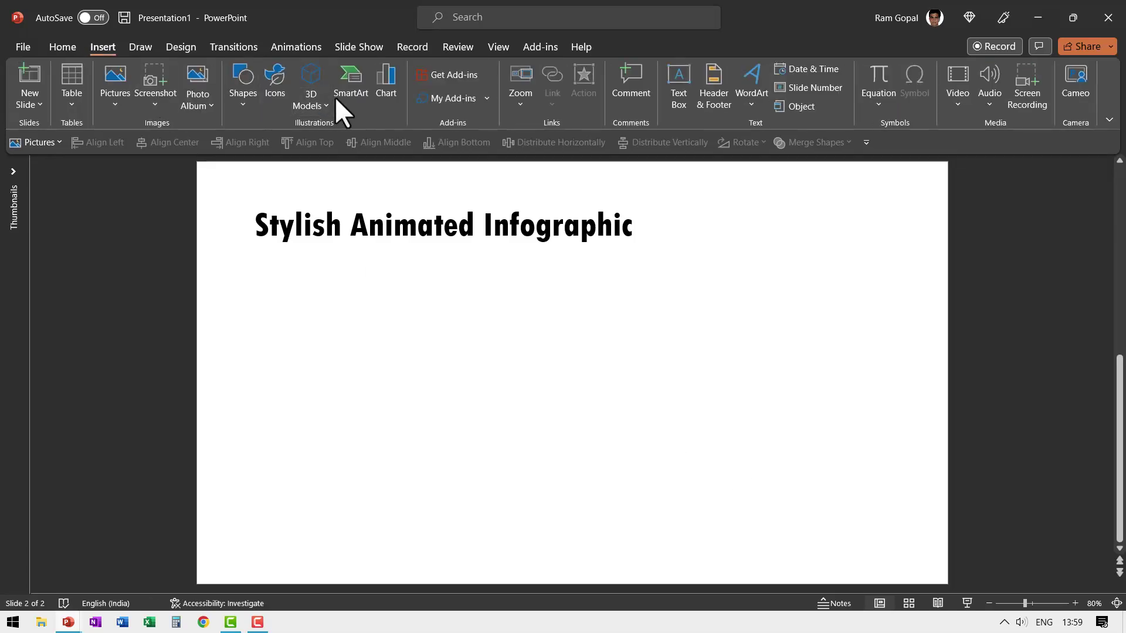
click(387, 85)
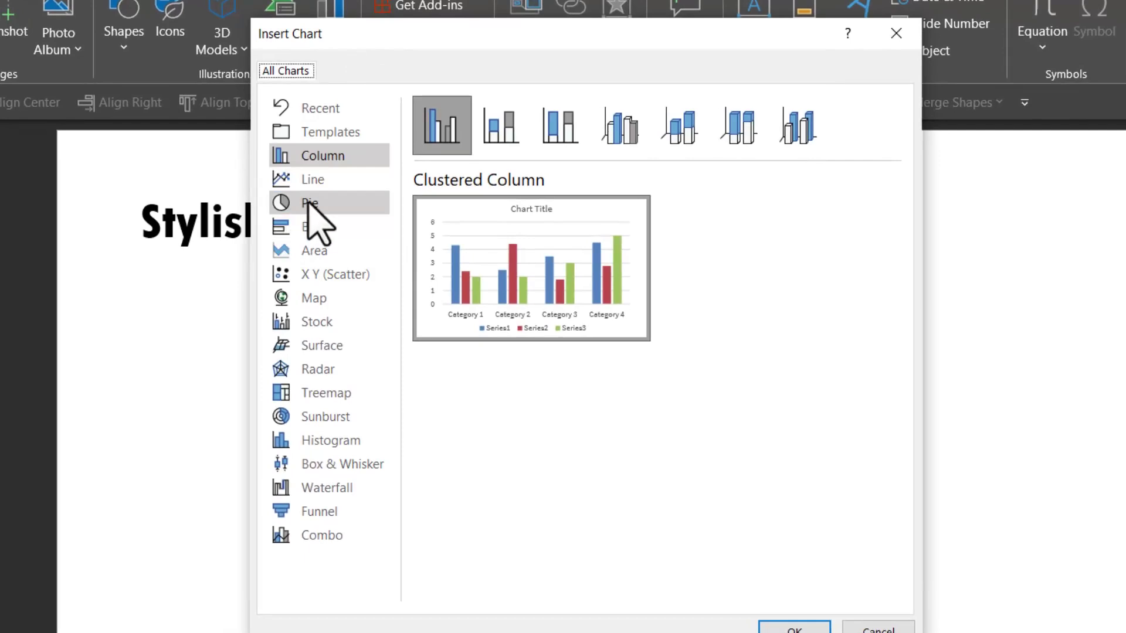
click(317, 204)
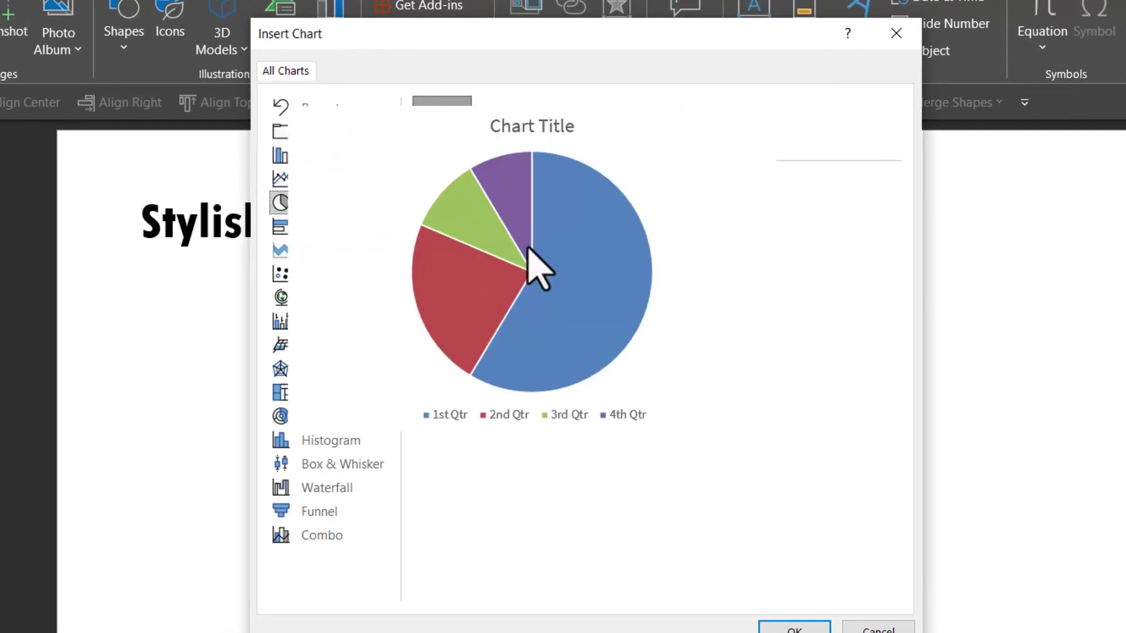
click(795, 630)
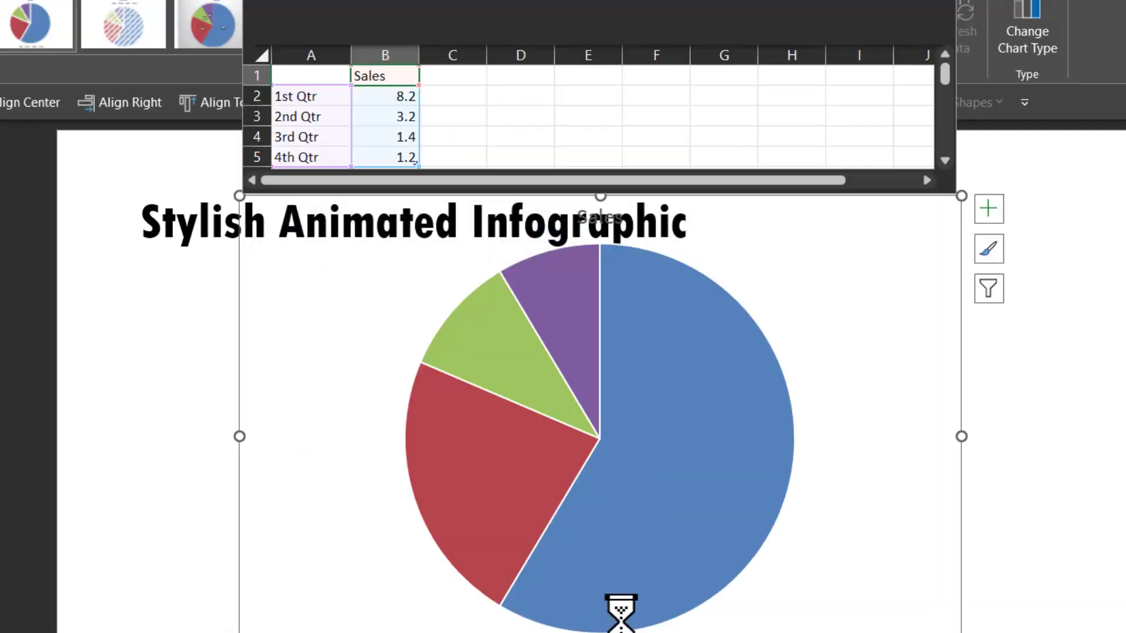
Clear B2:B5 and fill the value 1 from B2 down to B13, then close the data sheet.
drag(379, 100, 390, 166)
key(Delete)
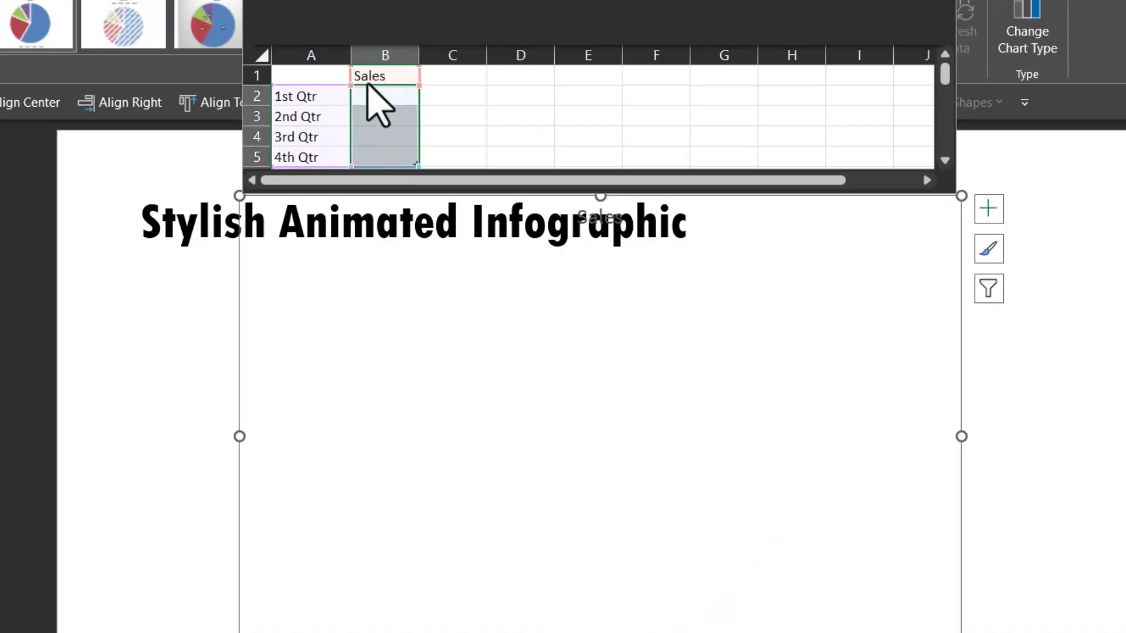
click(380, 97)
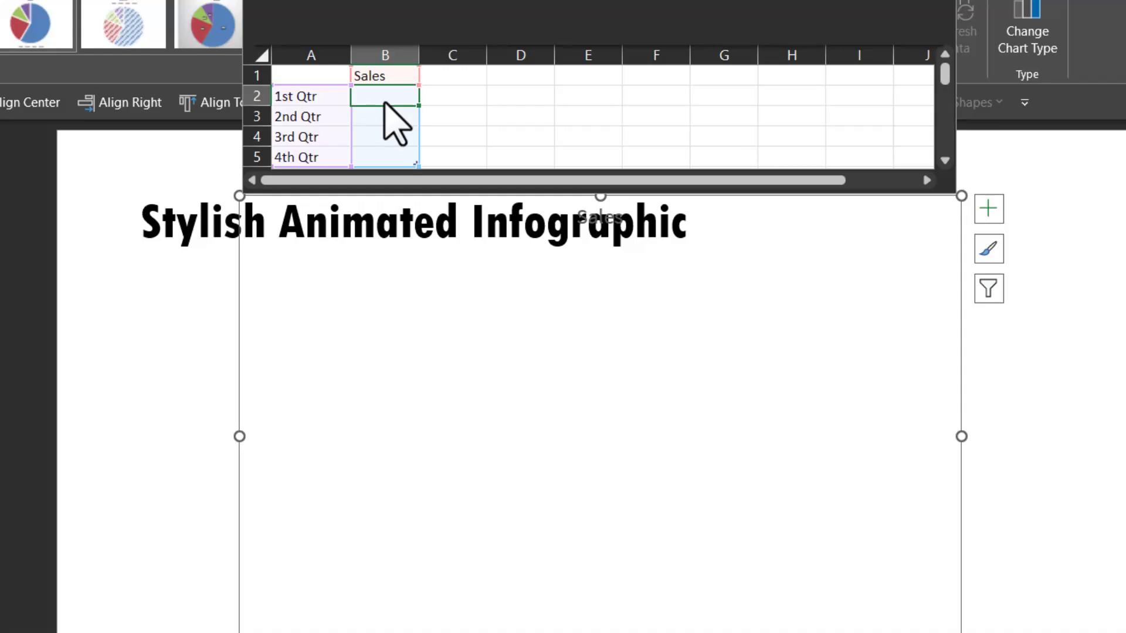
text(1)
mouse_move(414, 98)
mouse_down()
mouse_move(405, 174)
mouse_move(403, 146)
mouse_up()
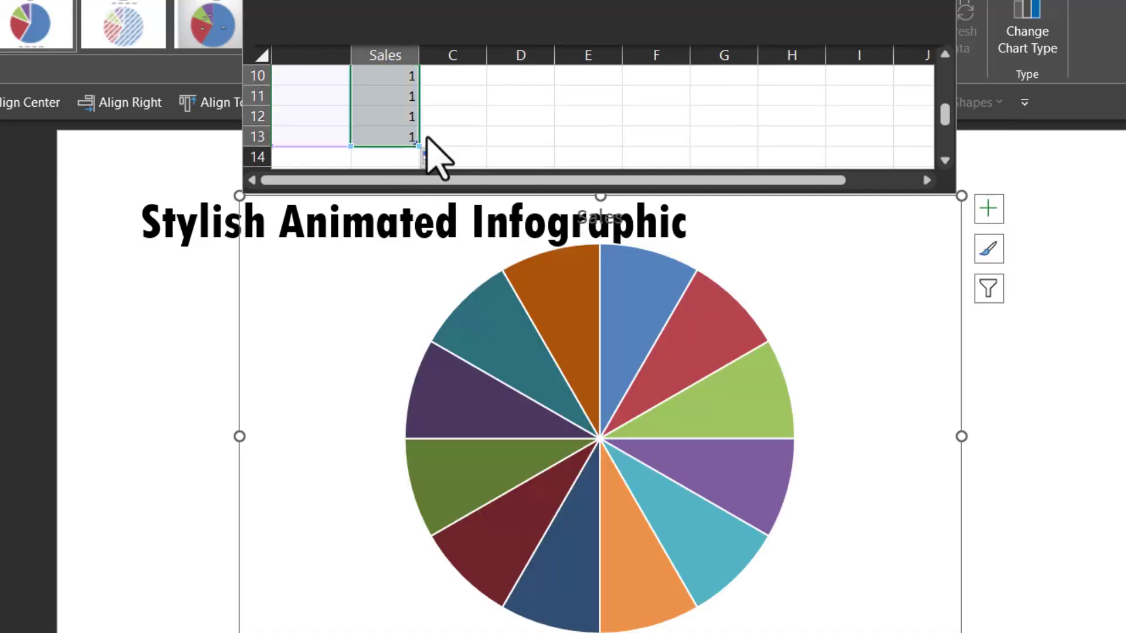
scroll(422, 146, up, 3)
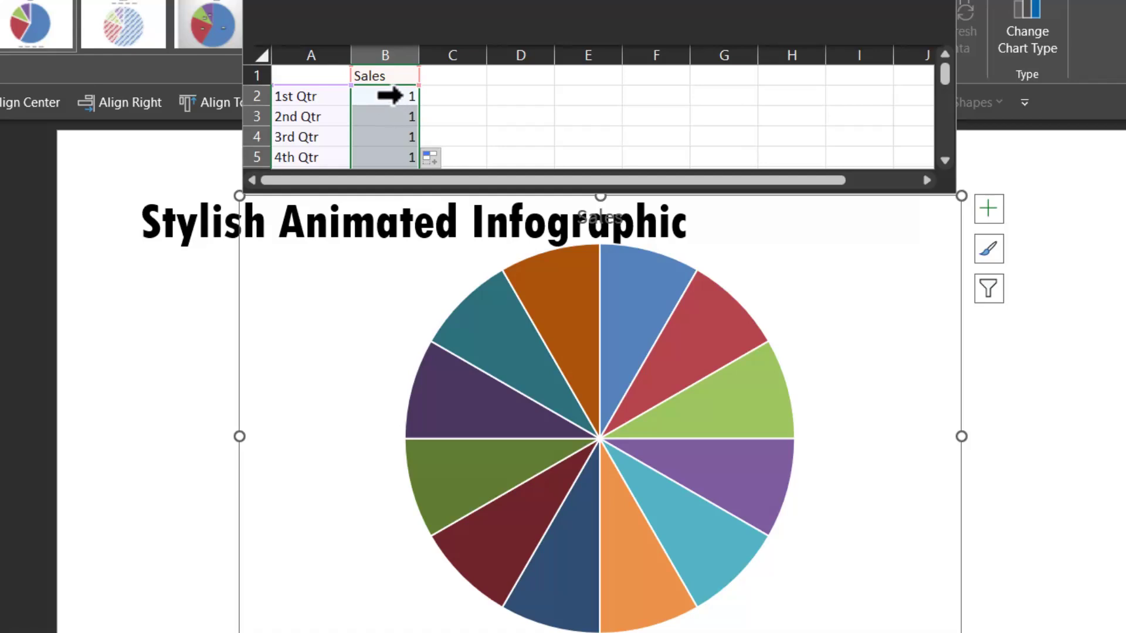
scroll(385, 118, down, 3)
scroll(386, 120, up, 3)
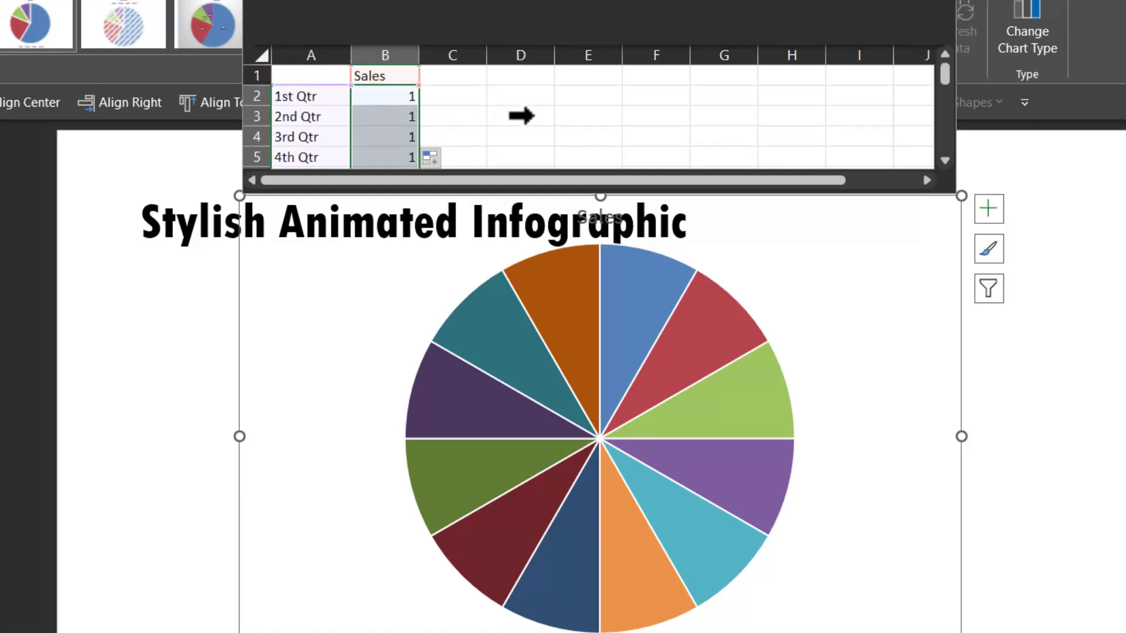
click(932, 10)
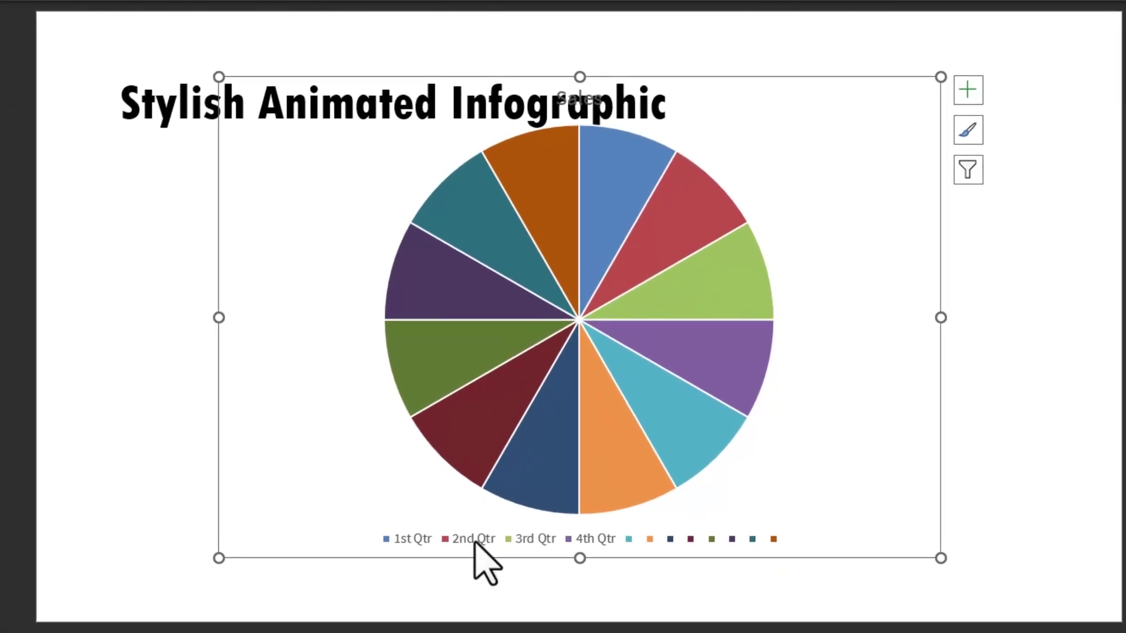
Delete the chart legend and cut the pie chart off the slide.
click(474, 541)
key(Delete)
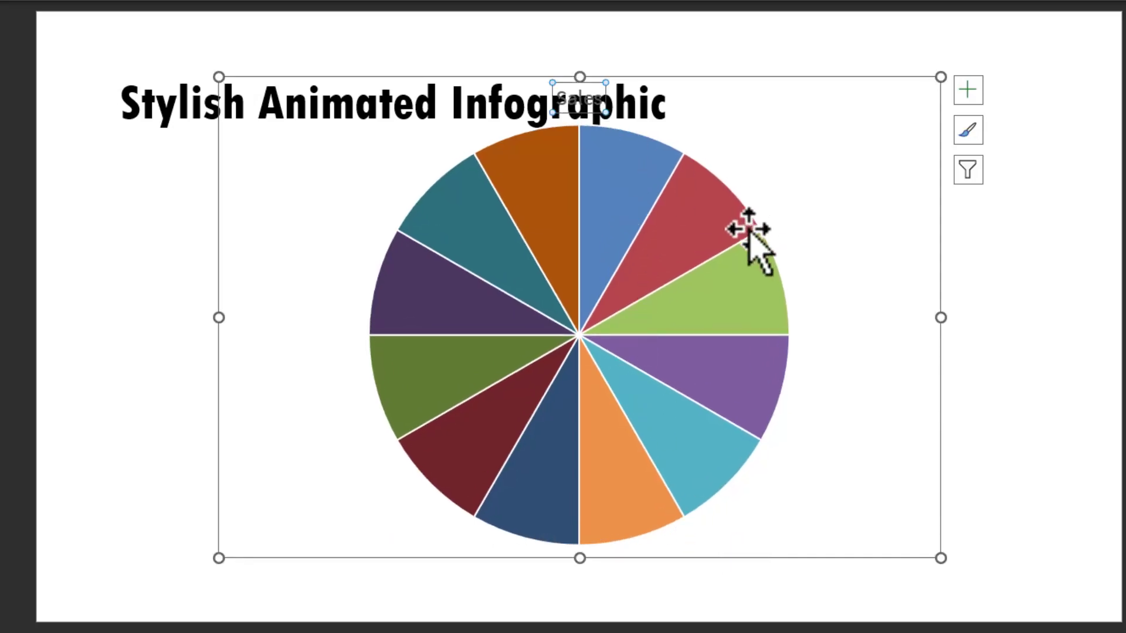
right_click(716, 83)
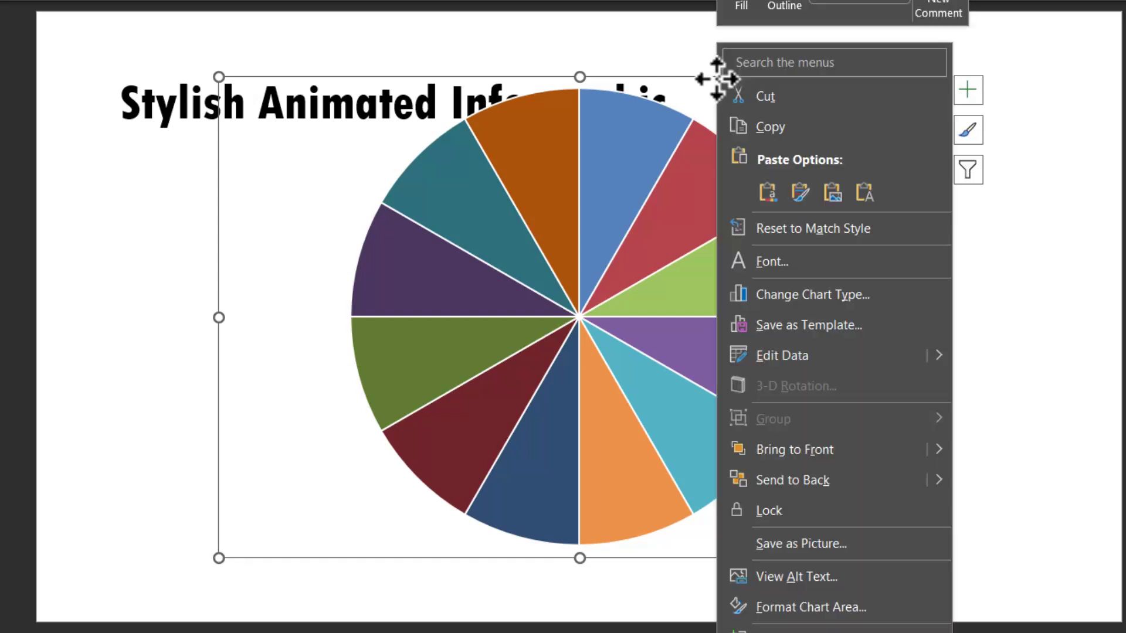
click(769, 97)
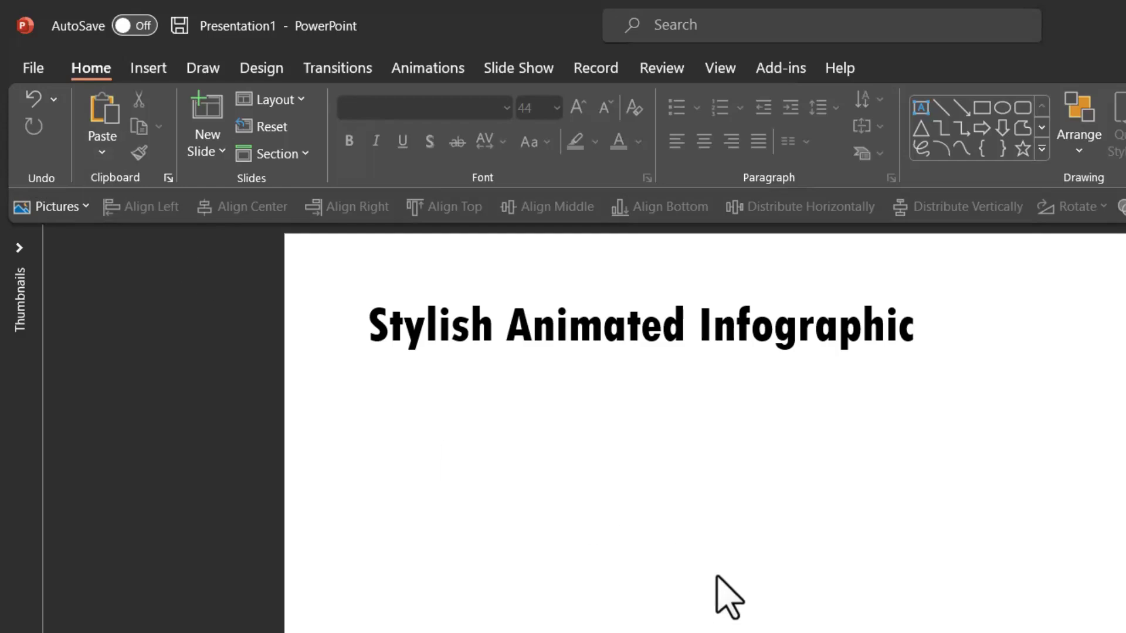
Paste the pie back with Paste Special as a Picture (SVG).
click(104, 153)
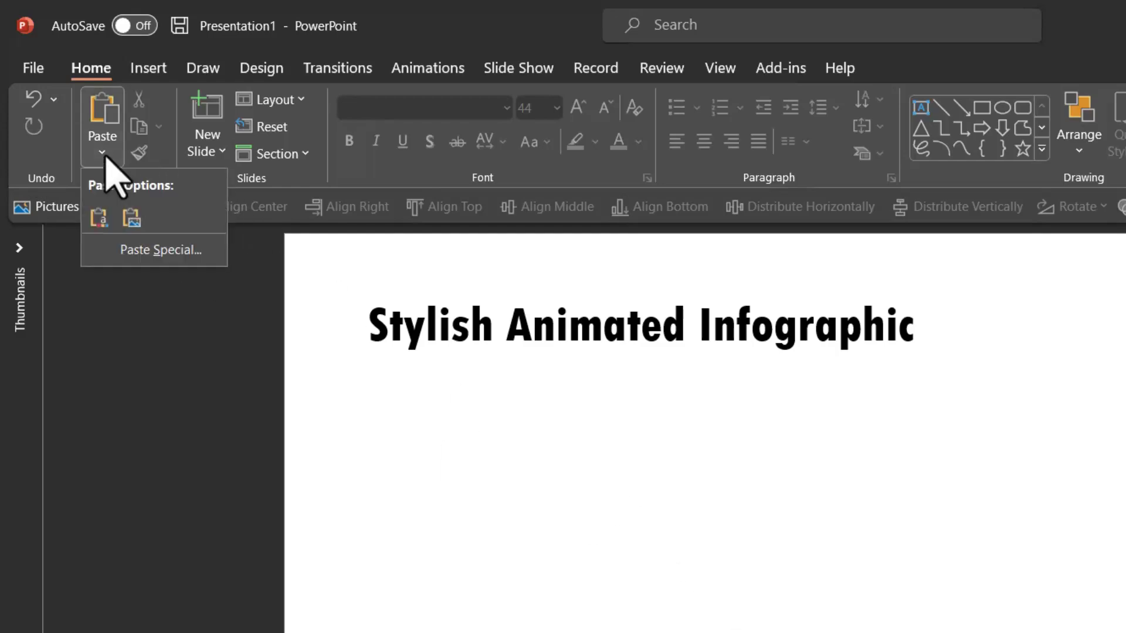
click(163, 250)
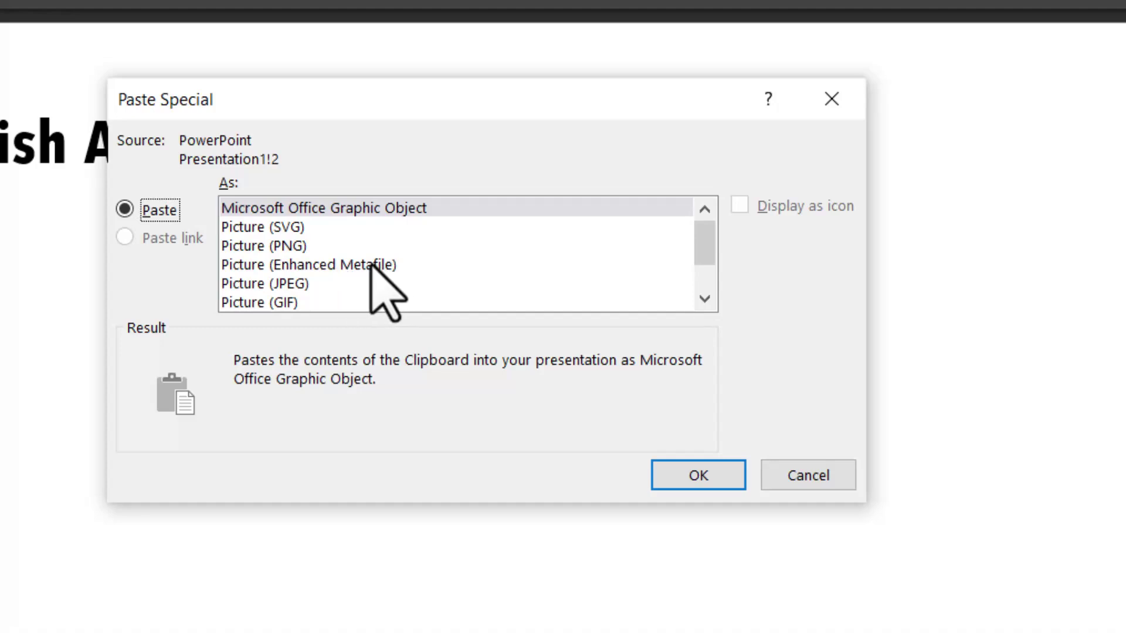
click(287, 229)
click(700, 472)
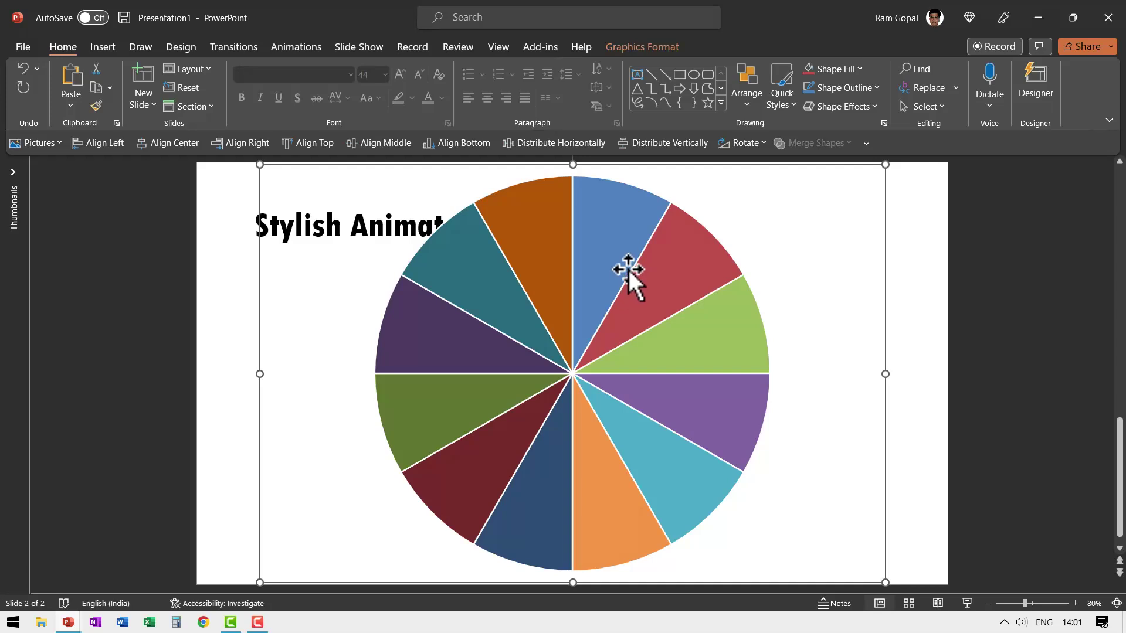
Convert the pie graphic to shapes and delete the olive green, dark red and dark blue slices.
right_click(627, 267)
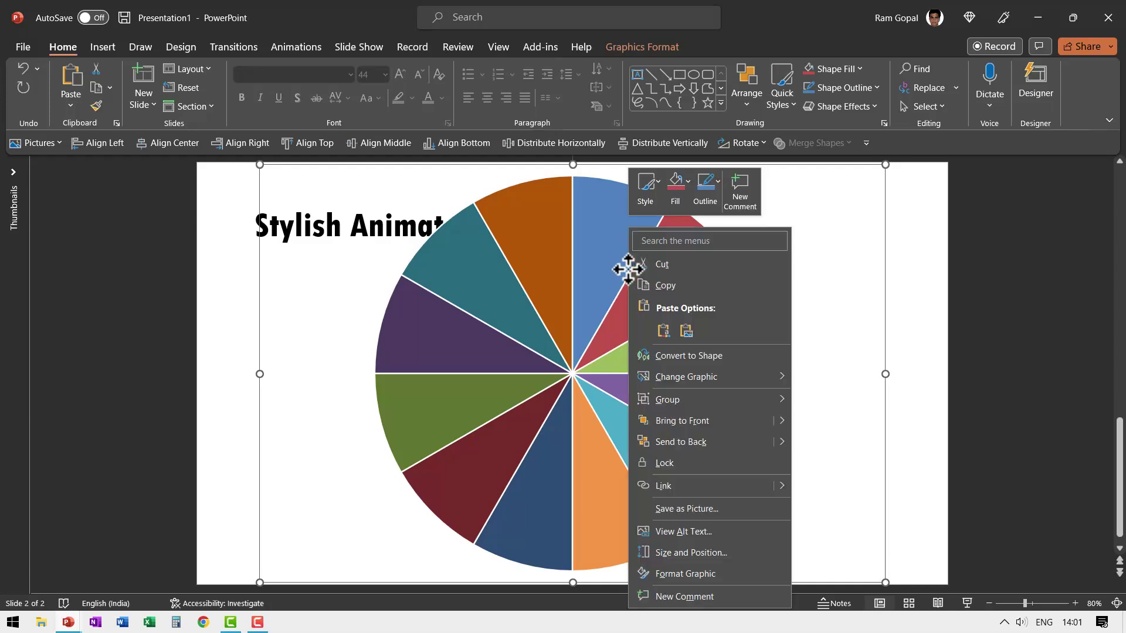
click(705, 358)
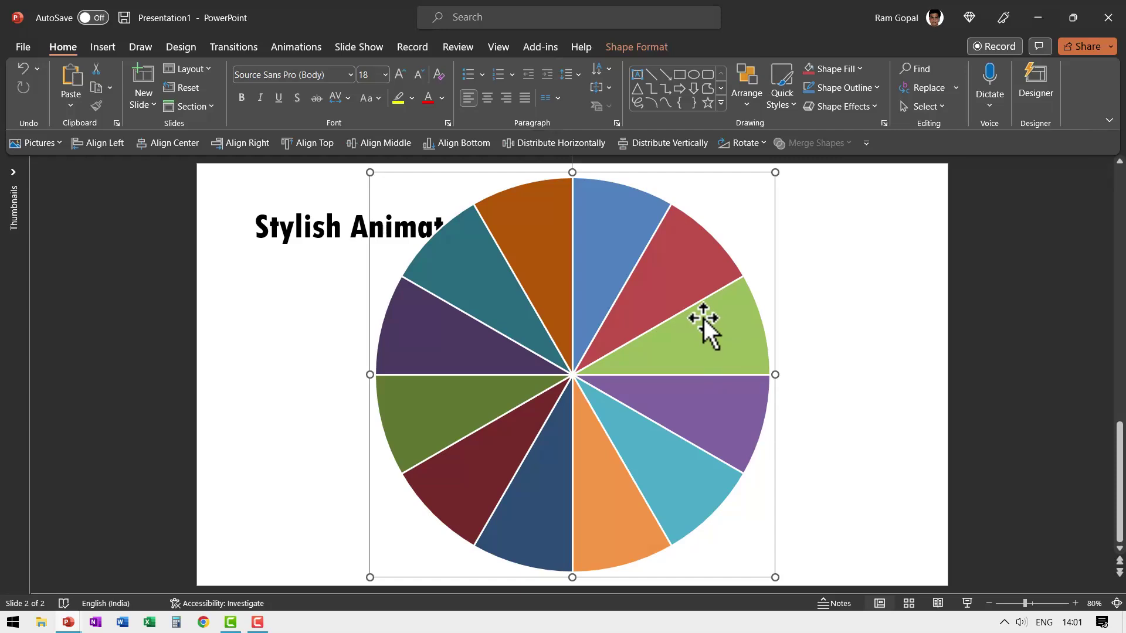
click(464, 413)
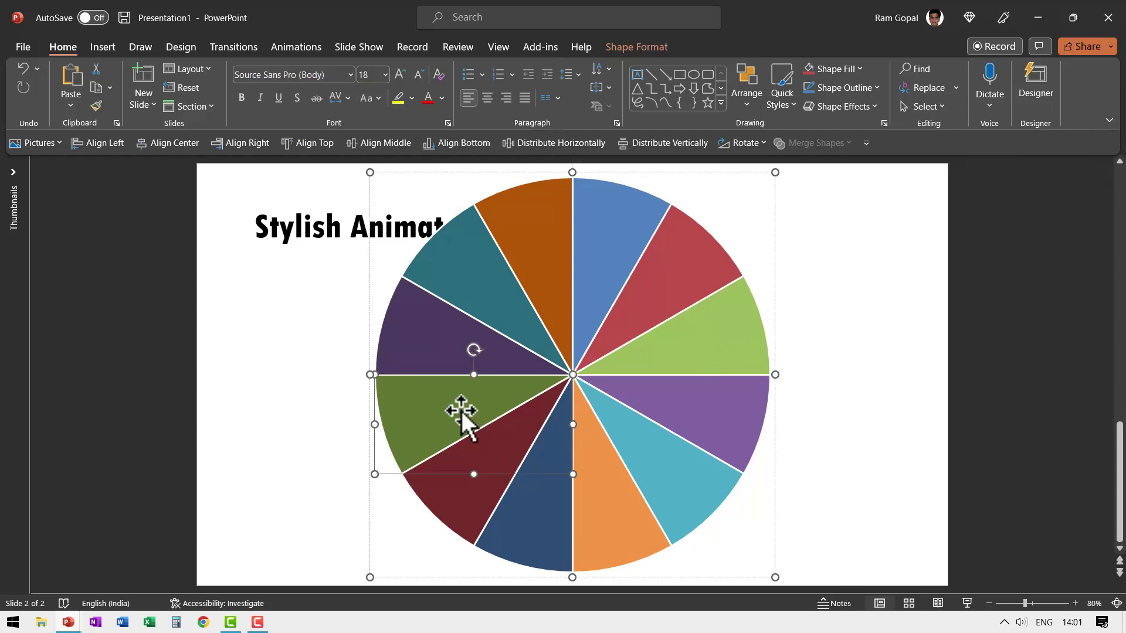
key(Delete)
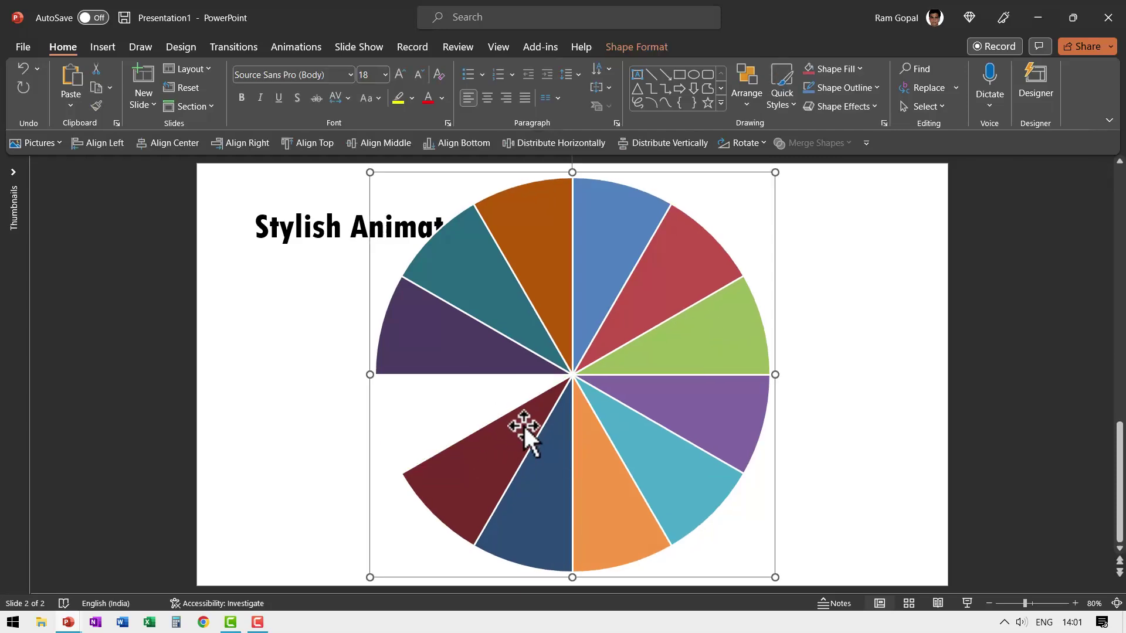
click(528, 427)
key(Delete)
click(551, 449)
click(555, 444)
key(Delete)
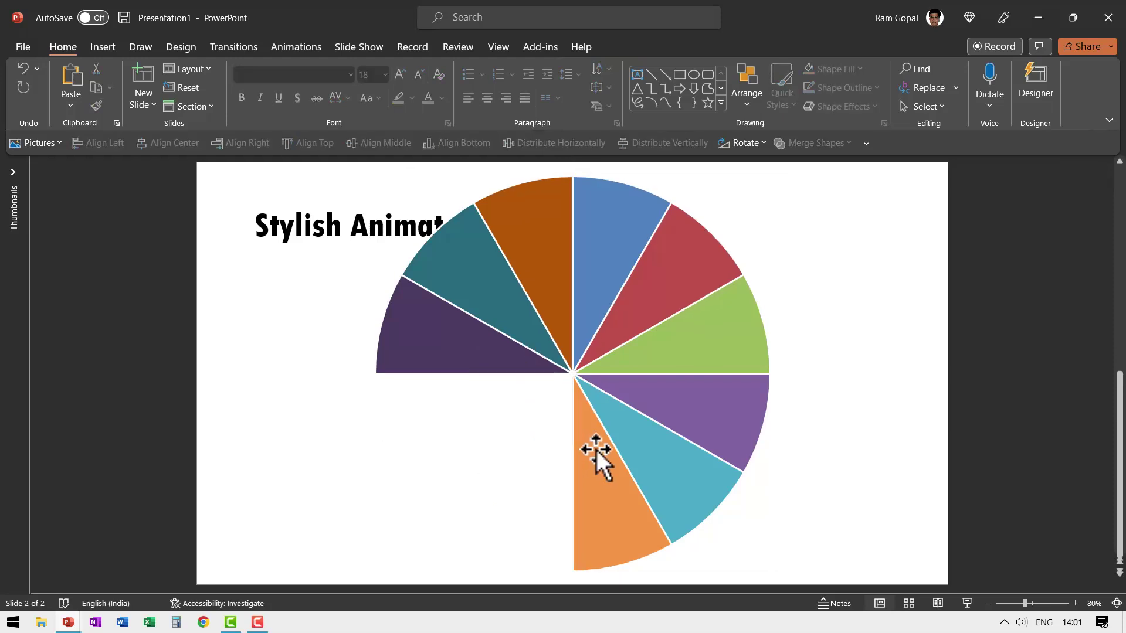
Delete the remaining lower slices: orange, cyan and purple.
click(596, 449)
click(593, 442)
key(Delete)
click(636, 439)
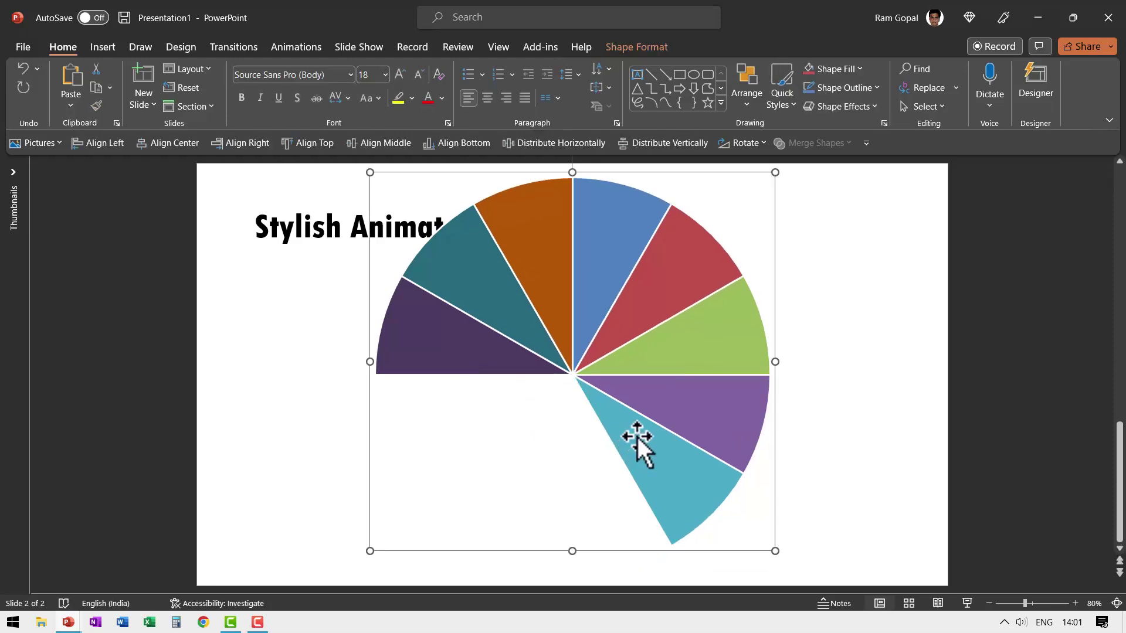
click(638, 438)
key(Delete)
click(699, 420)
click(700, 413)
key(Delete)
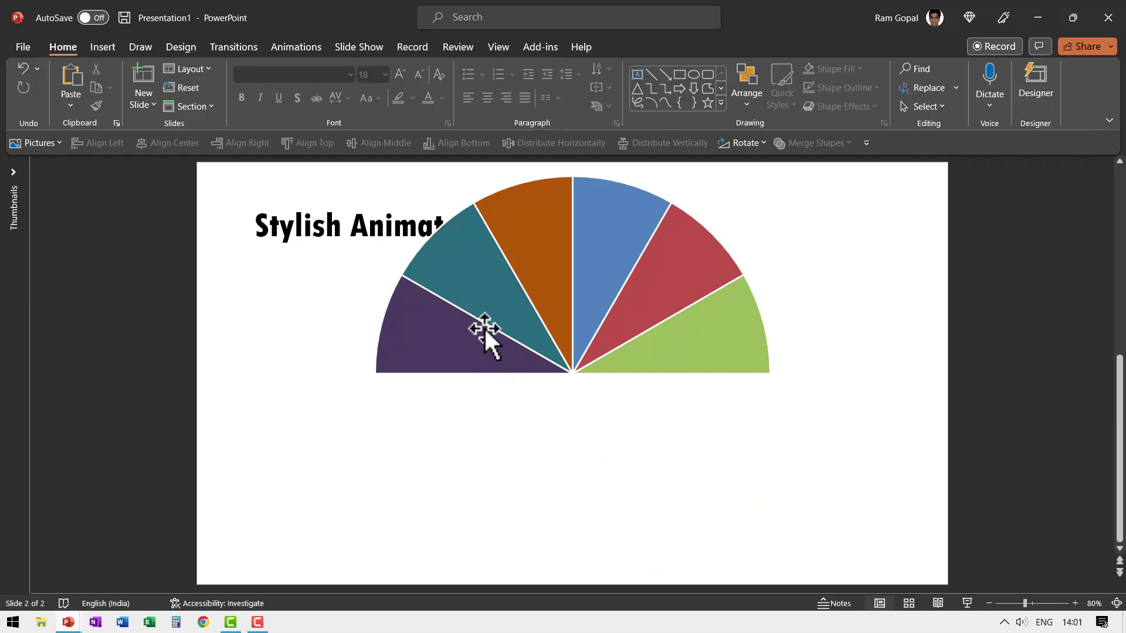
Move the six-slice semicircle down below the title.
click(727, 249)
drag(771, 216, 761, 324)
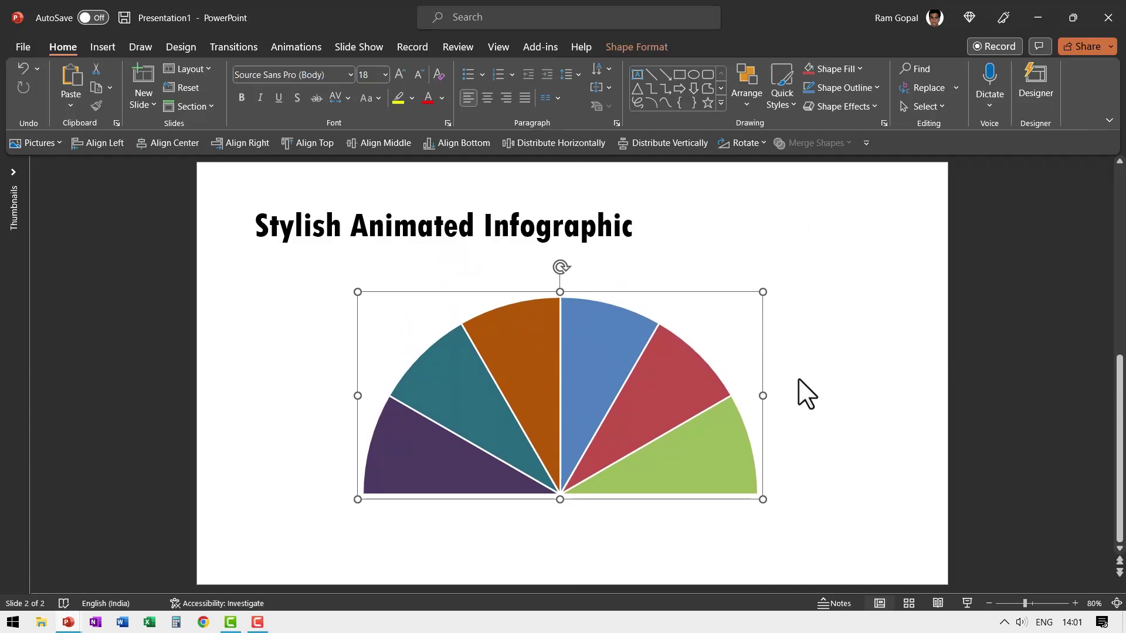
click(821, 405)
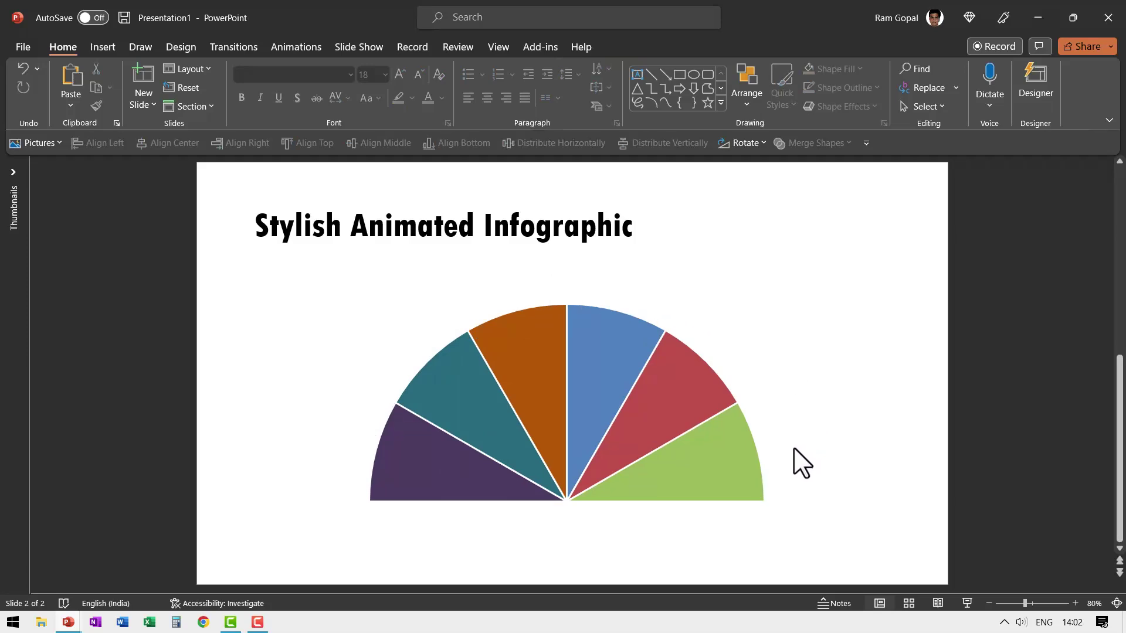
Copy the six sample-text boxes from slide 1 and paste them around the fan on slide 2.
scroll(799, 459, up, 3)
click(365, 456)
shift+click(399, 387)
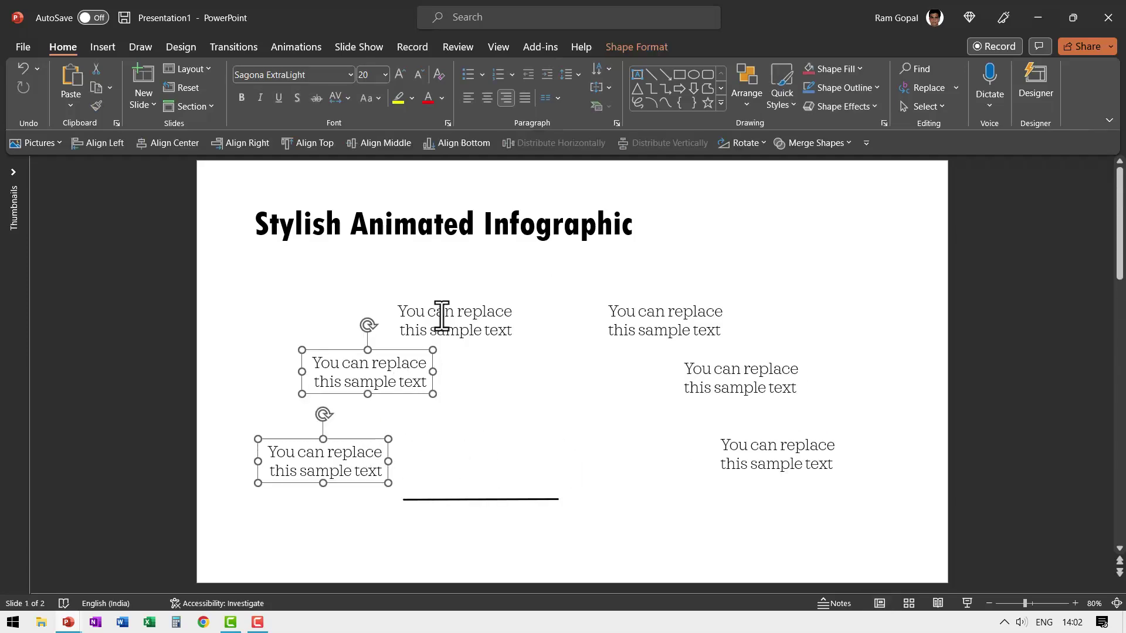
shift+click(440, 314)
shift+click(658, 314)
shift+click(742, 370)
shift+click(781, 461)
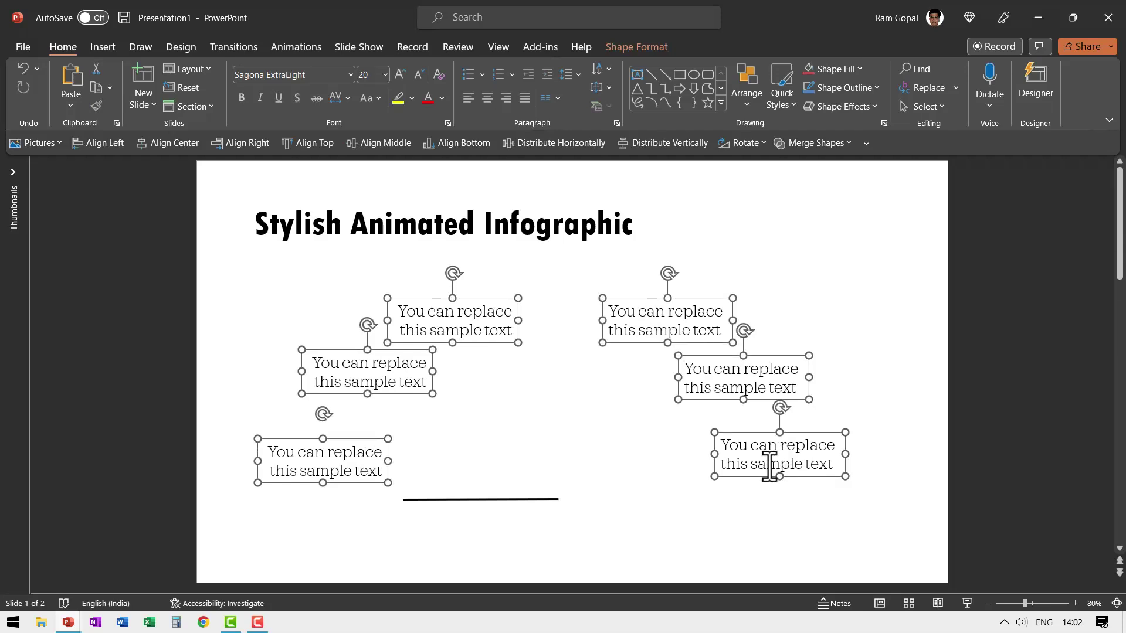
key(ctrl+c)
scroll(804, 467, down, 3)
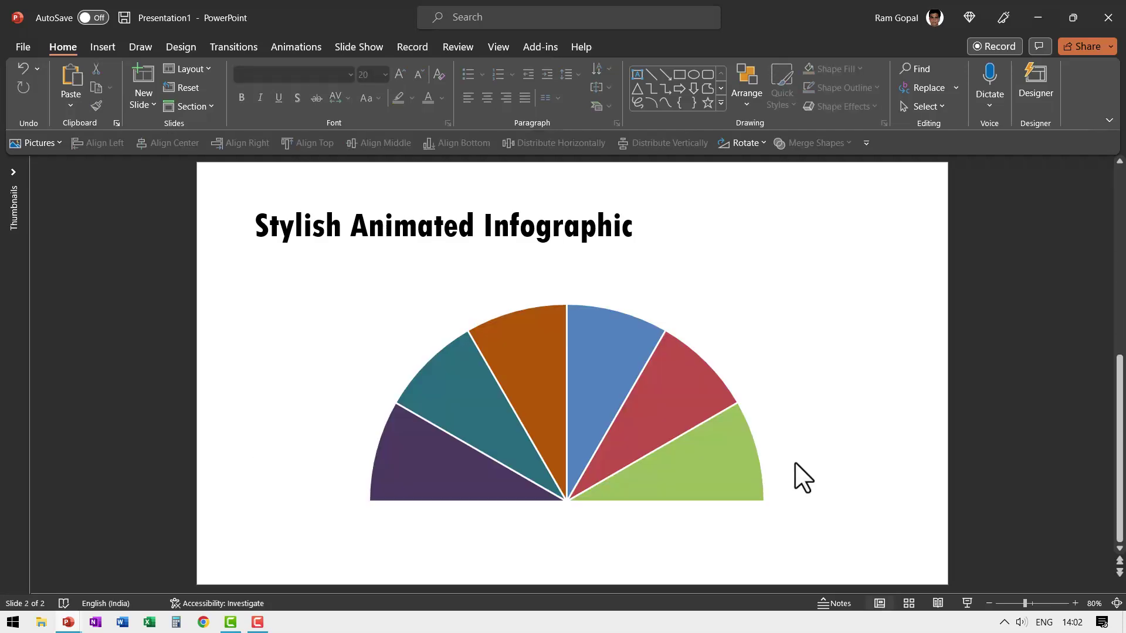
key(ctrl+v)
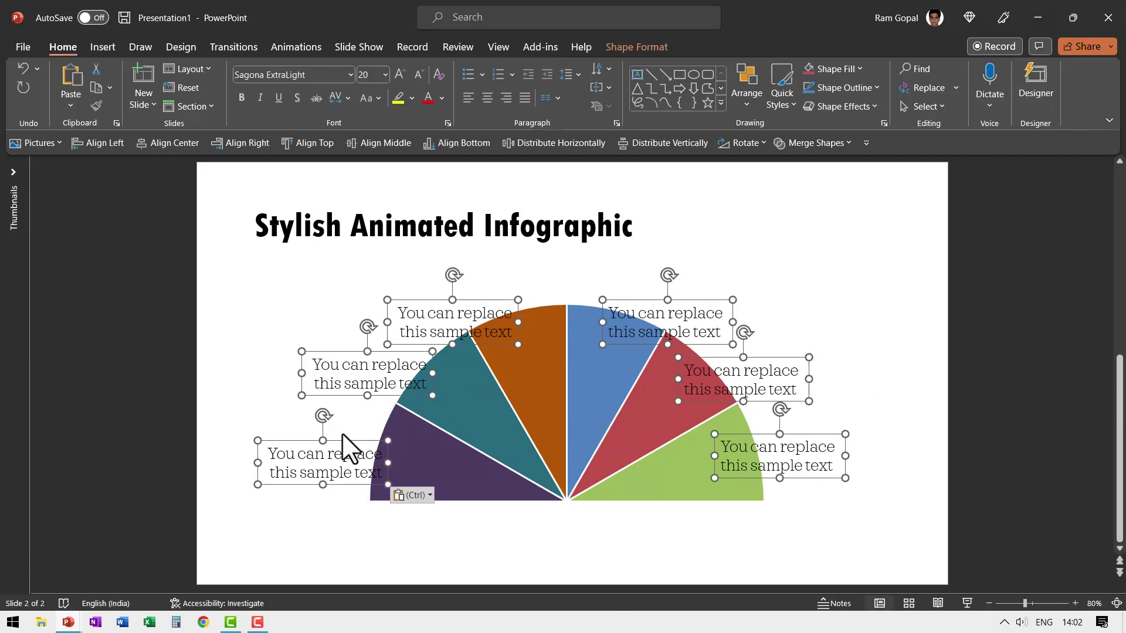
click(244, 420)
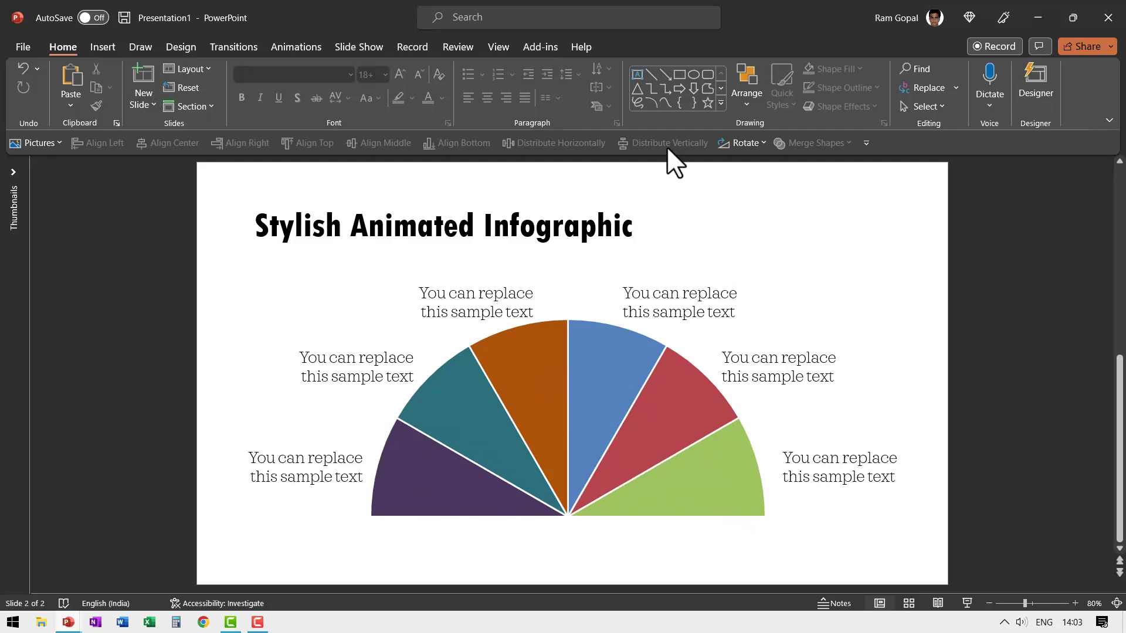
Draw a straight 17.85 cm line along the fan's flat base.
click(651, 74)
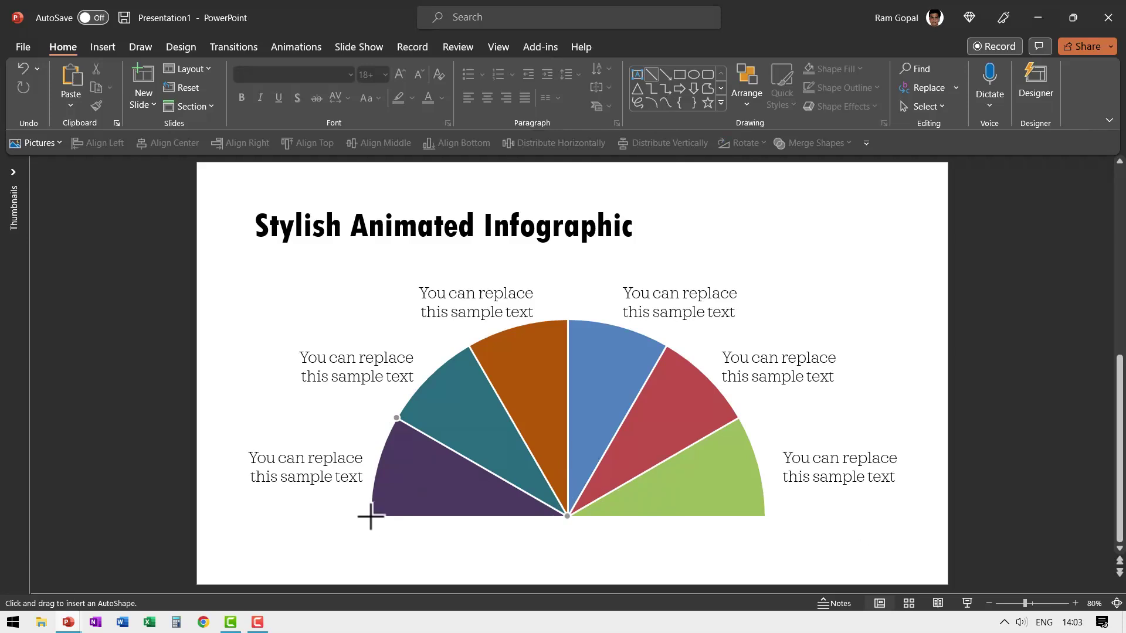
drag(371, 516, 766, 517)
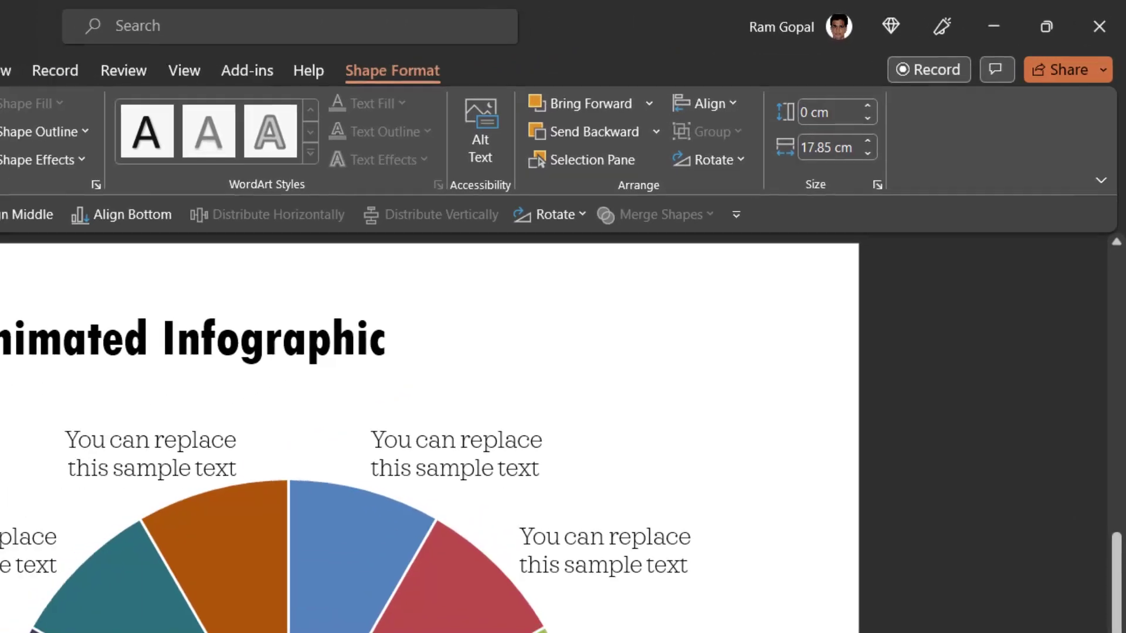
click(672, 554)
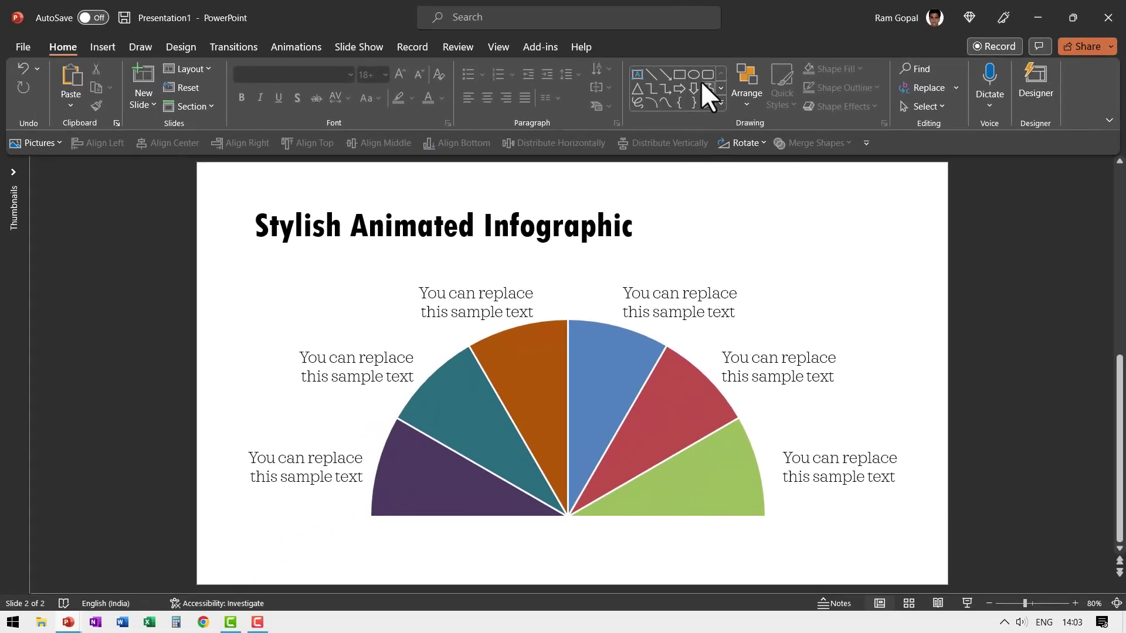
Draw an oval, size it 17.85 × 17.85 cm, and centre it over the half-pie.
click(693, 75)
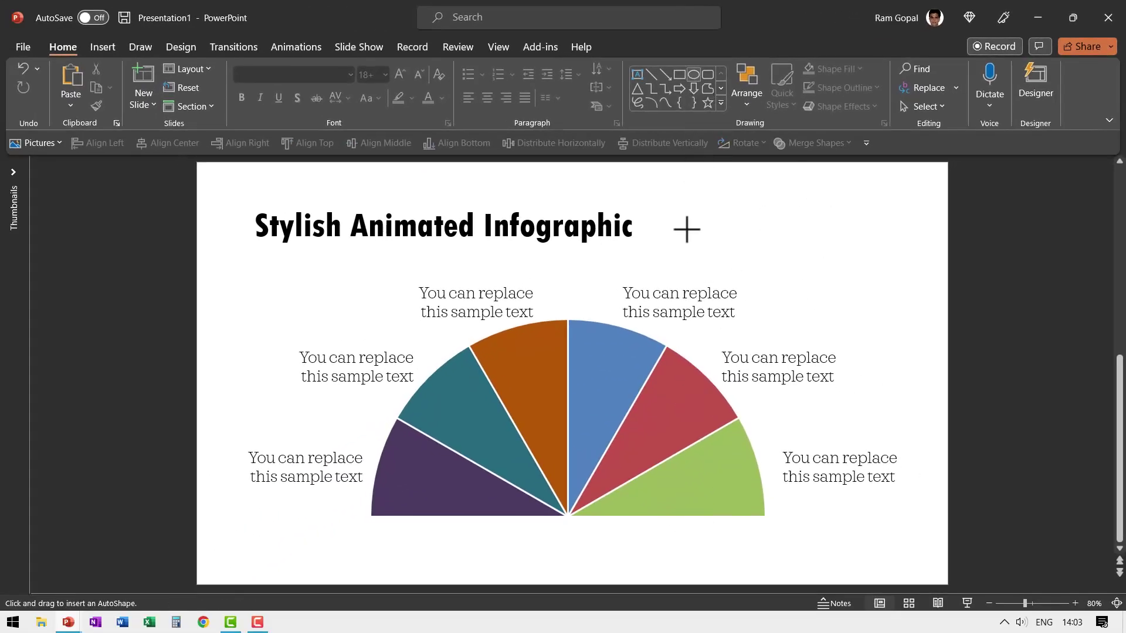
mouse_move(706, 220)
mouse_down()
mouse_move(815, 343)
mouse_move(844, 357)
mouse_up()
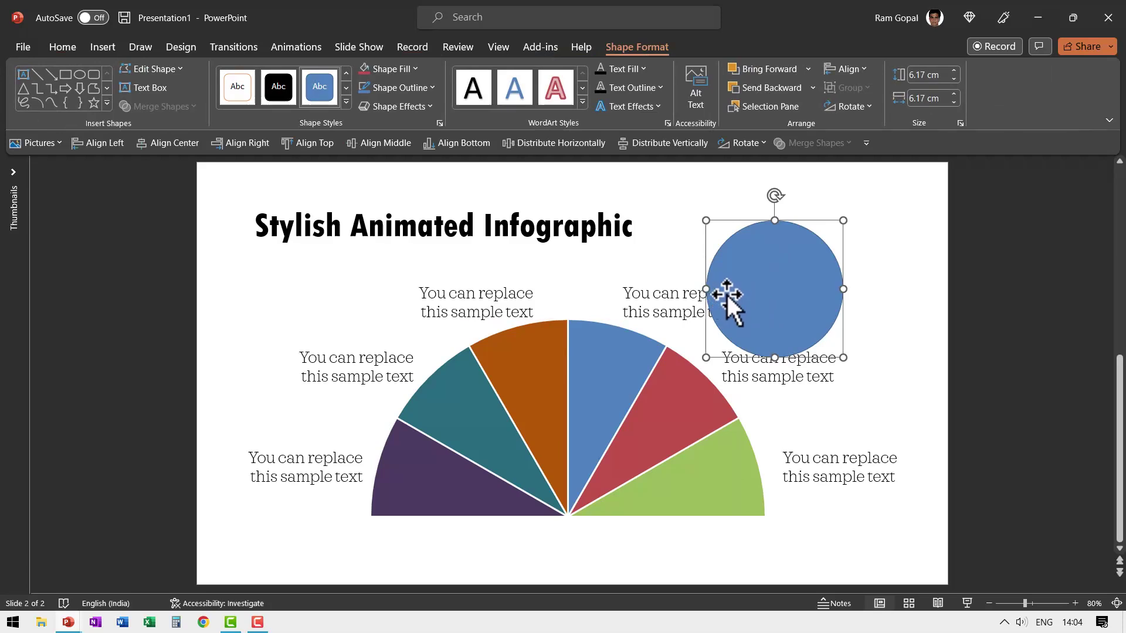
click(940, 98)
key(Return)
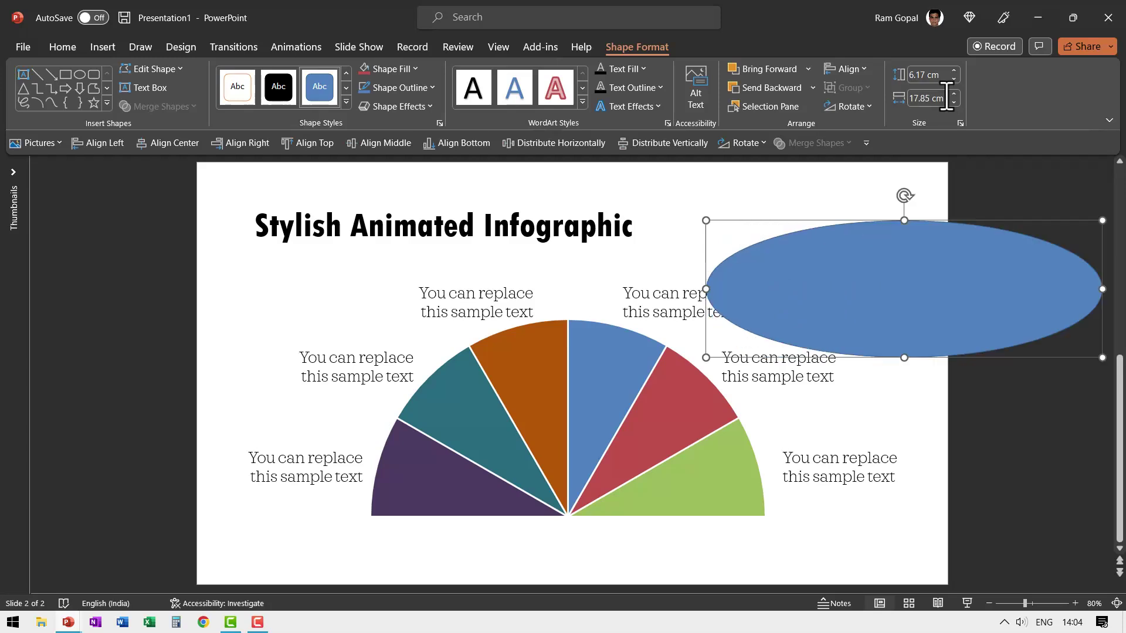
click(917, 74)
text(17.85)
key(Return)
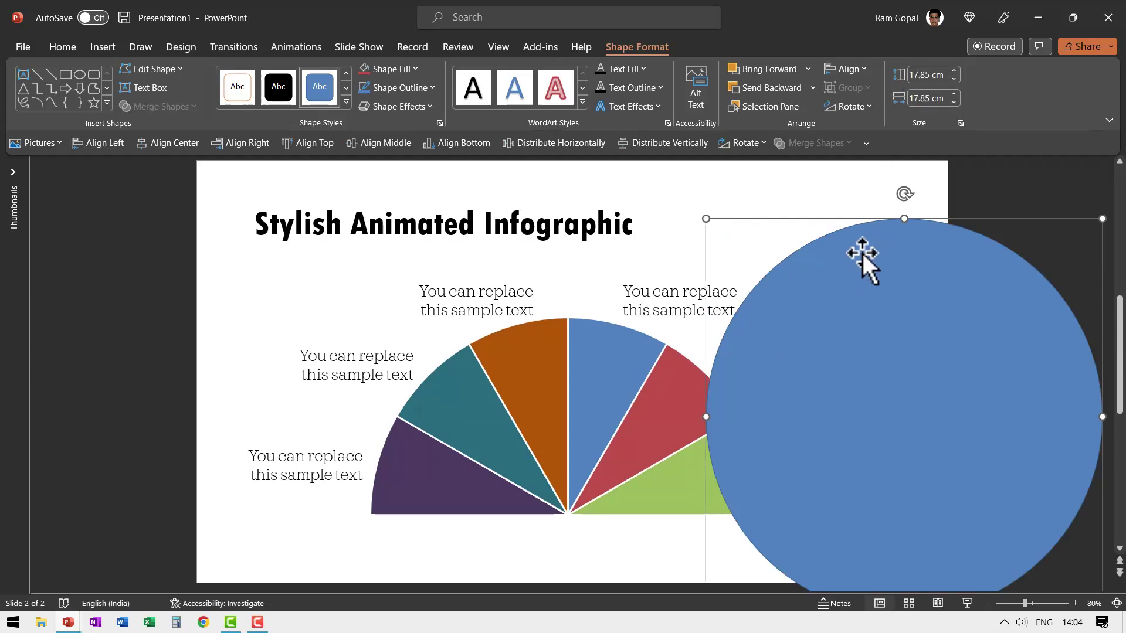
drag(863, 253, 528, 353)
Zoom out, draw a rectangle over the circle's lower half, and select circle then rectangle.
click(1009, 604)
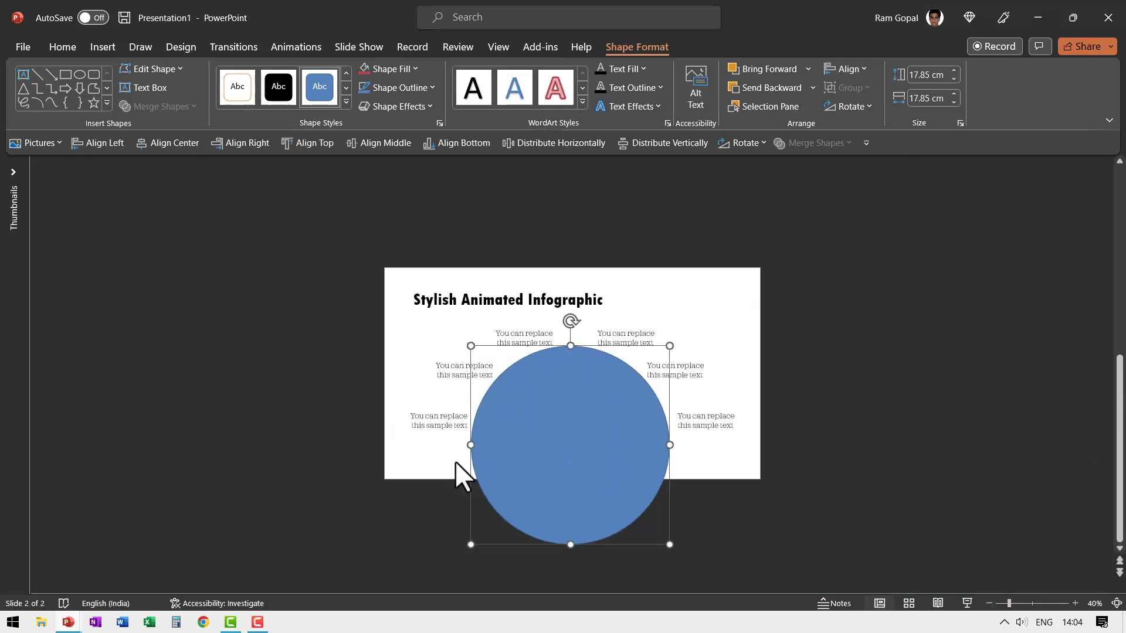
click(67, 75)
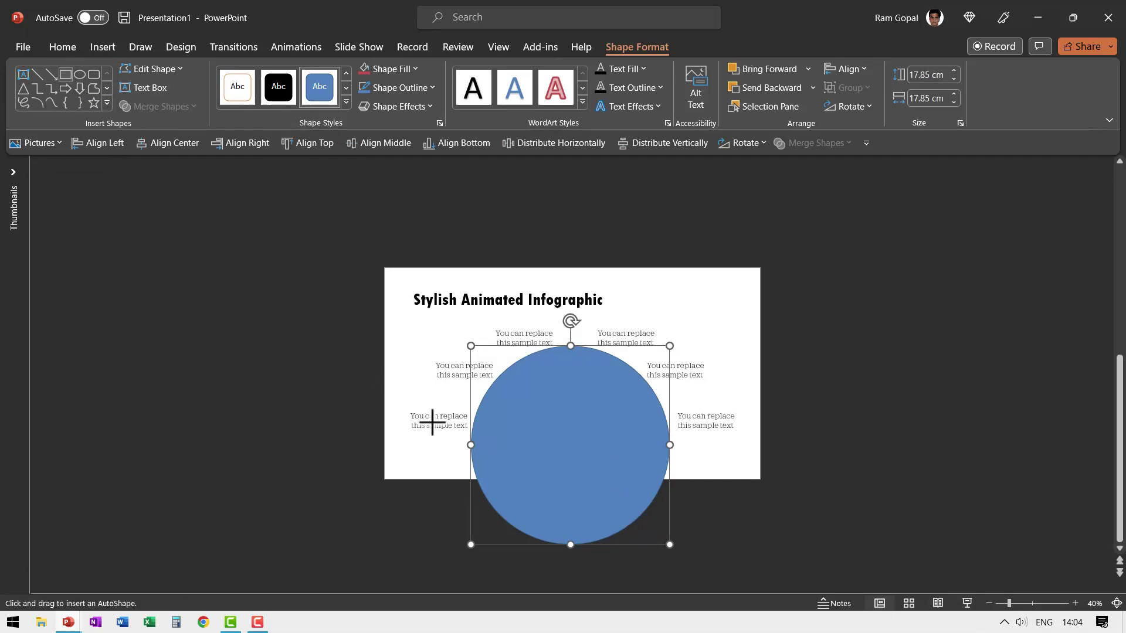
drag(437, 450, 760, 613)
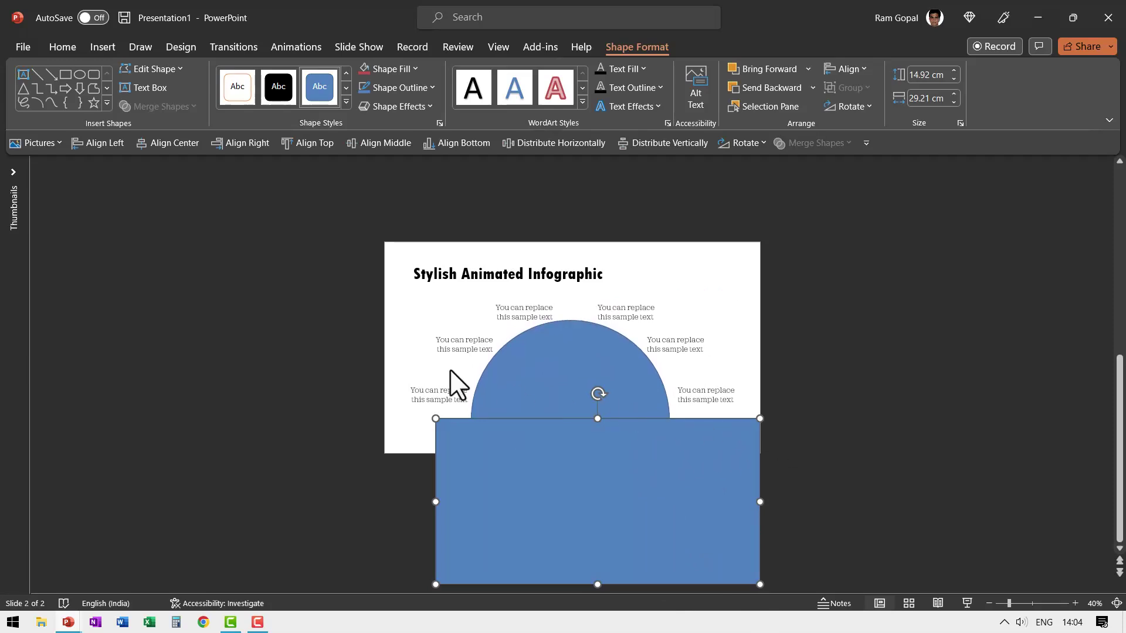
click(560, 368)
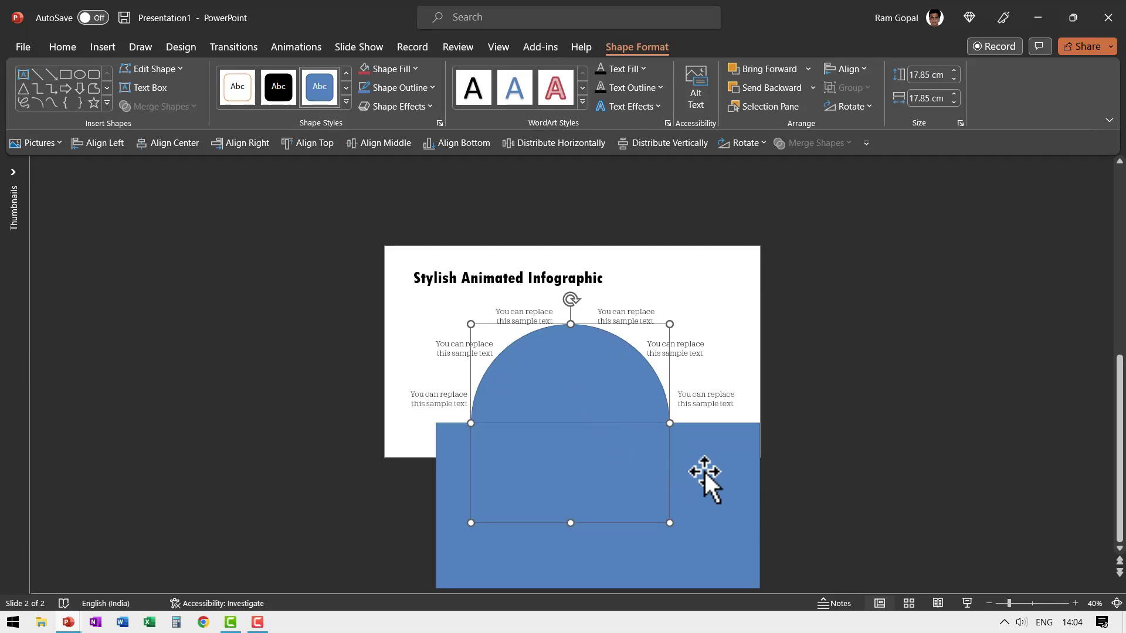
click(835, 392)
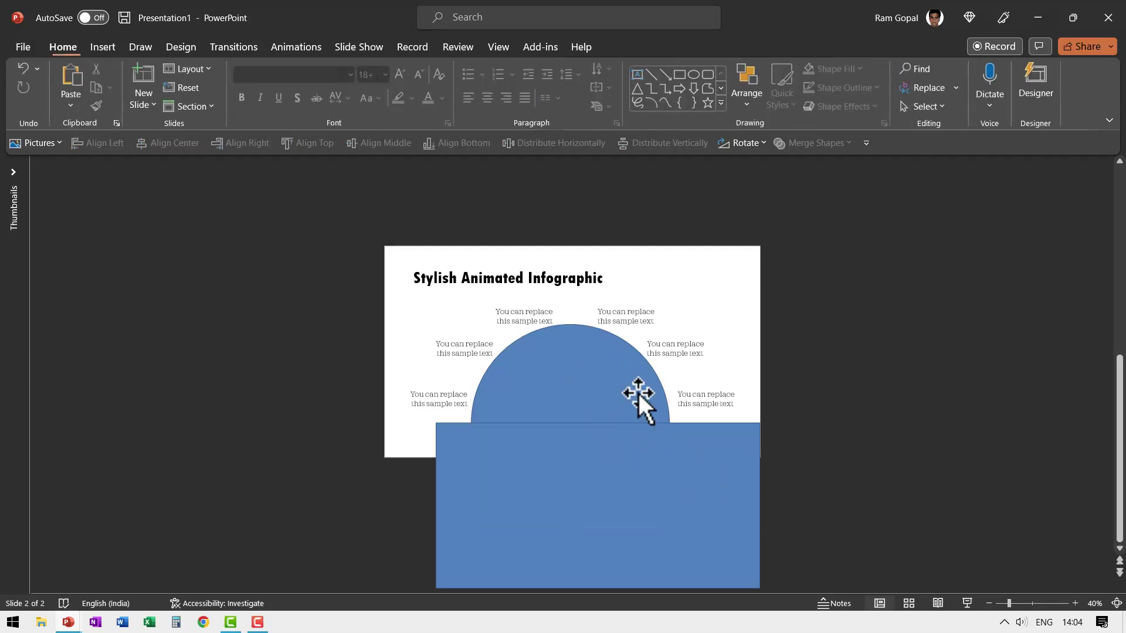
click(638, 399)
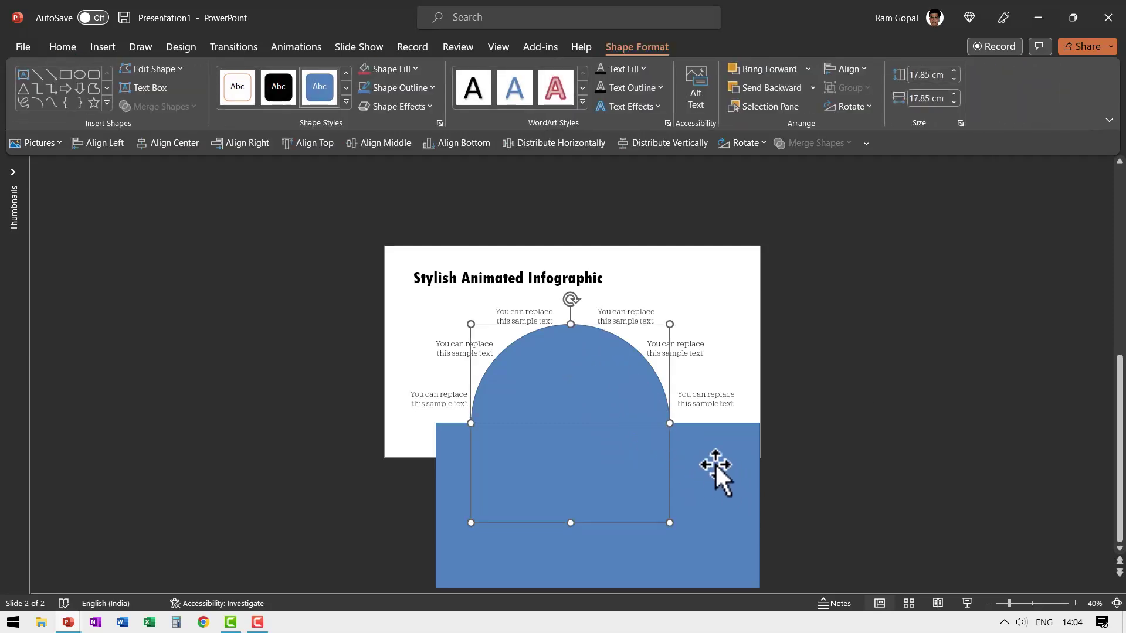
shift+click(712, 464)
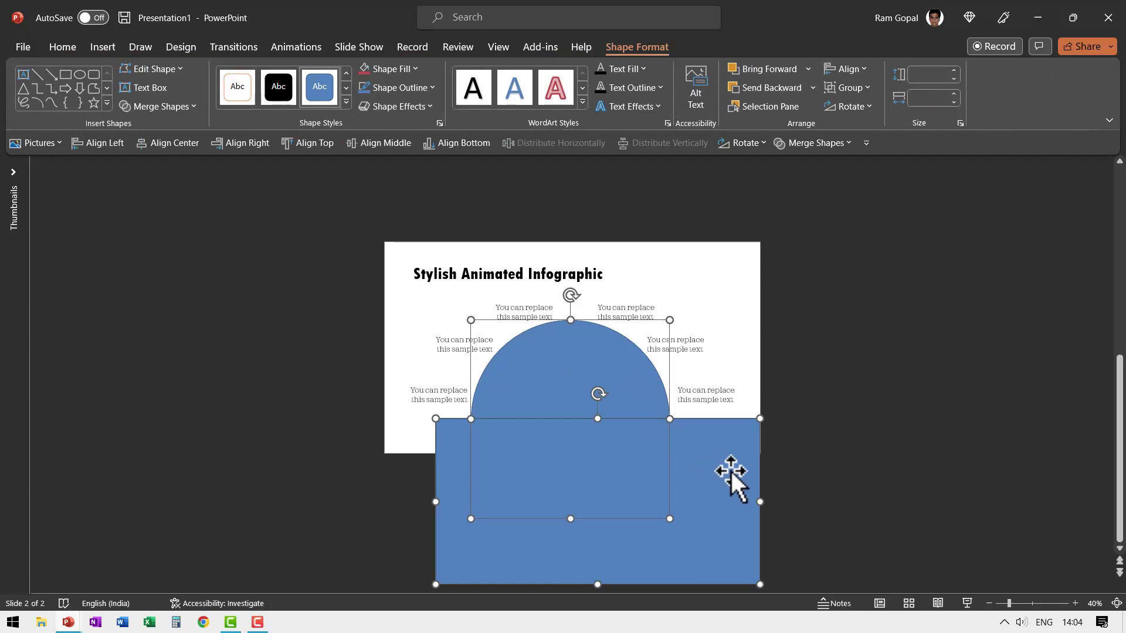
click(833, 143)
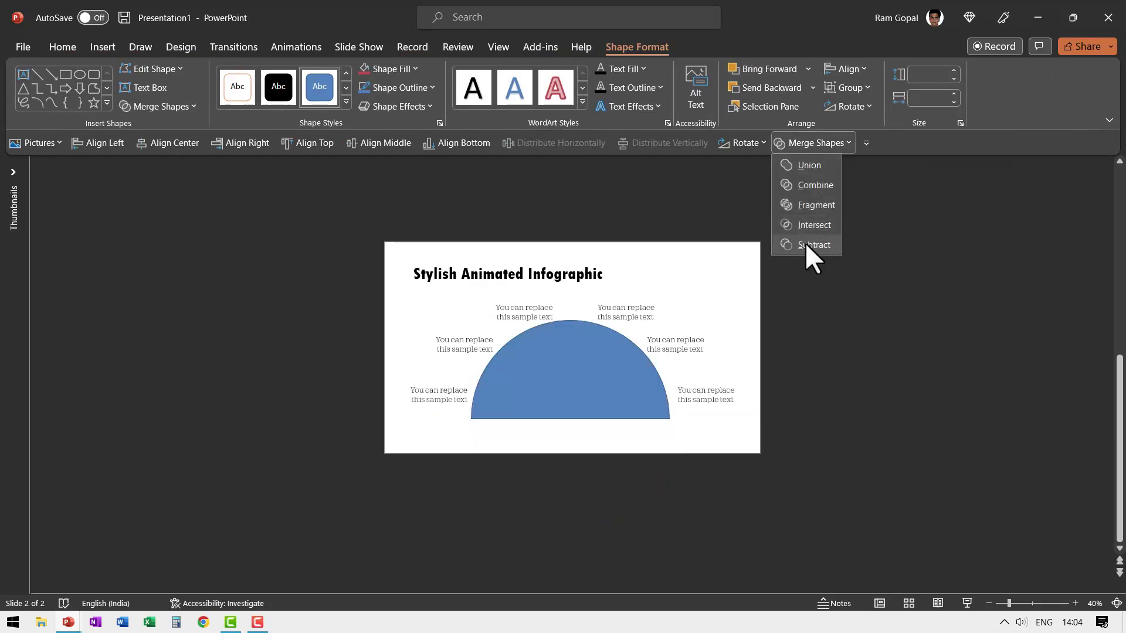
click(167, 106)
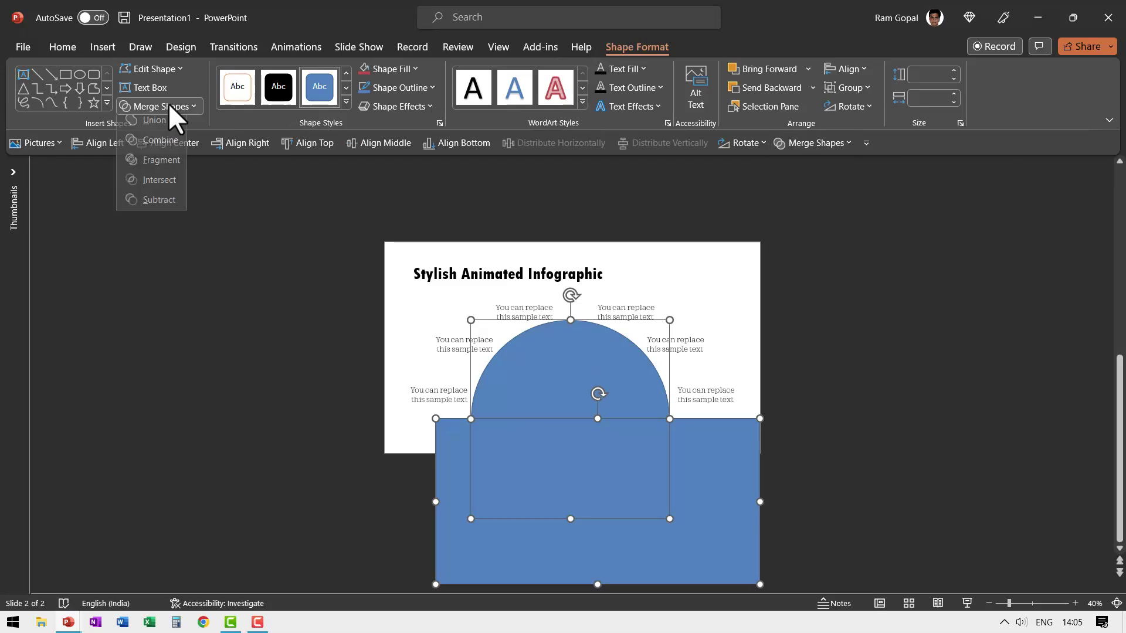
Subtract the rectangle to get a blue semicircle, test-rotate and undo, then duplicate it slightly offset.
click(153, 205)
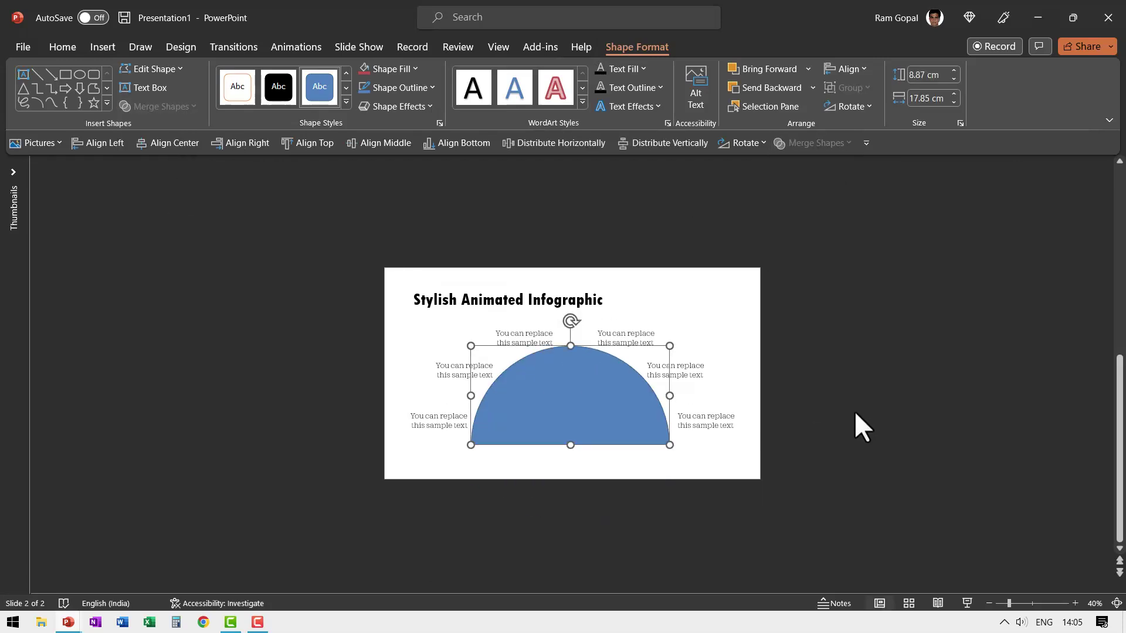
click(865, 413)
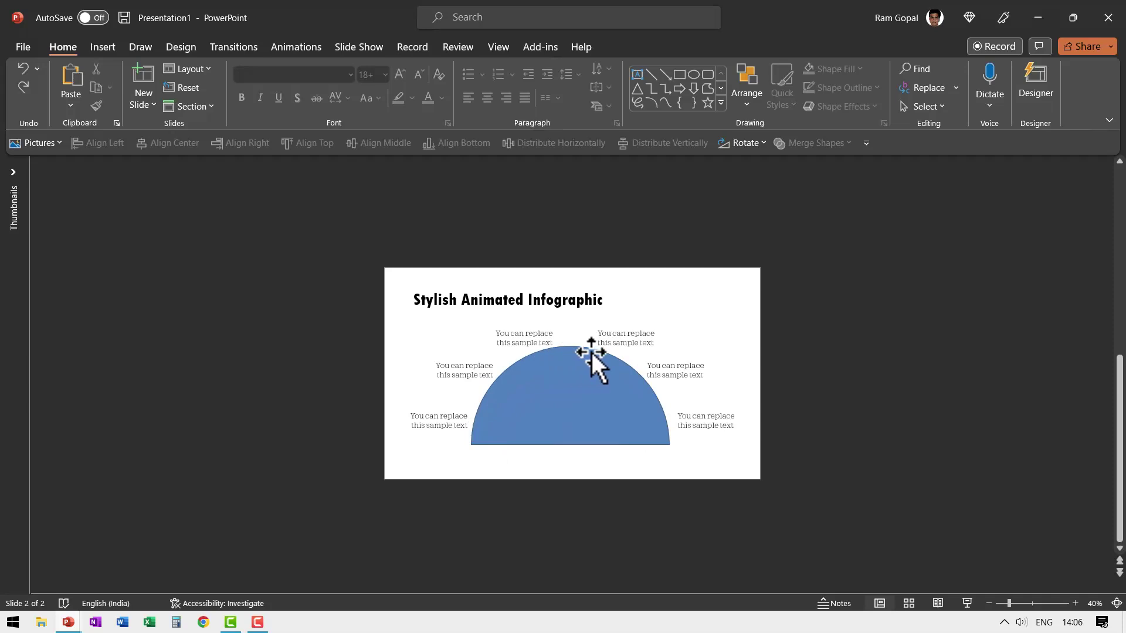
click(572, 383)
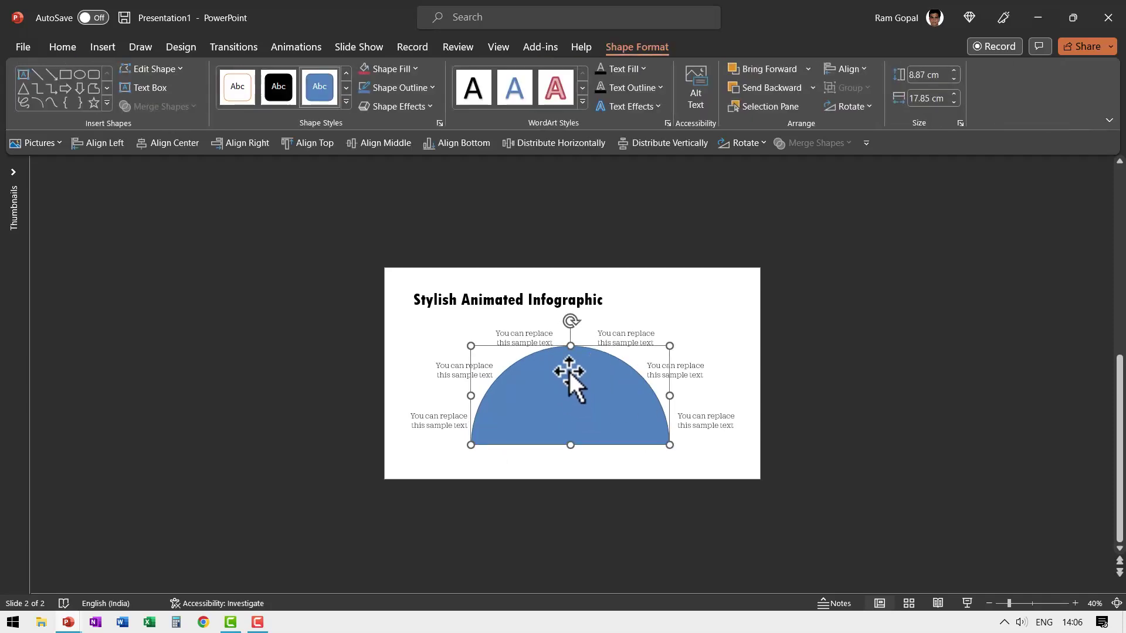
drag(571, 321, 683, 395)
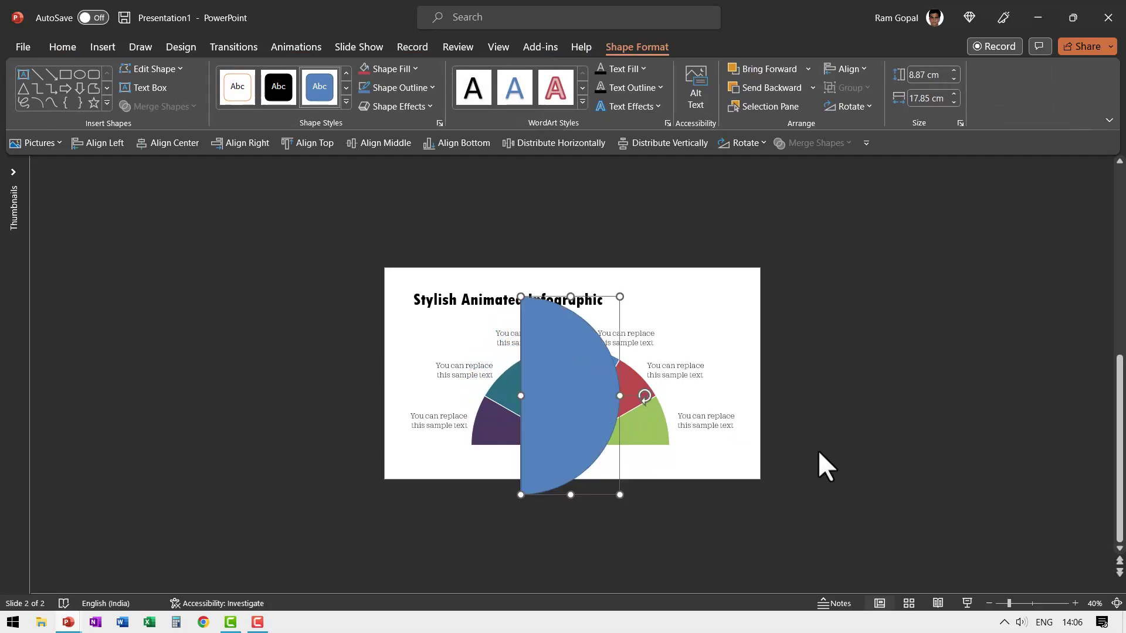
key(ctrl+z)
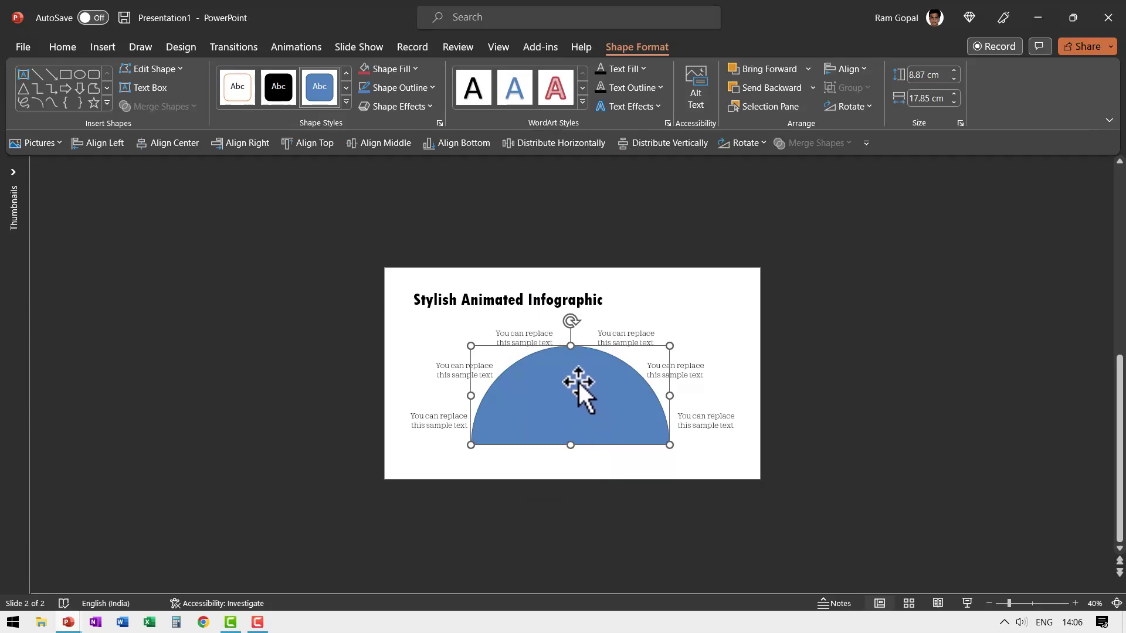
drag(579, 382, 578, 389)
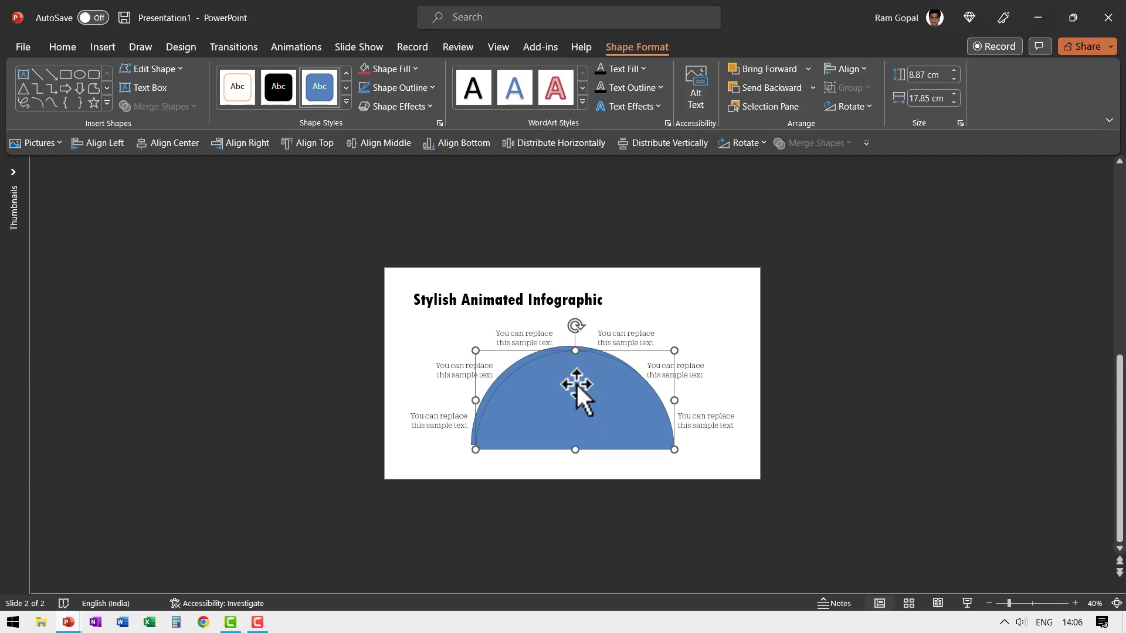
Flip the duplicate semicircle vertically and move it below to complete the circle.
click(745, 144)
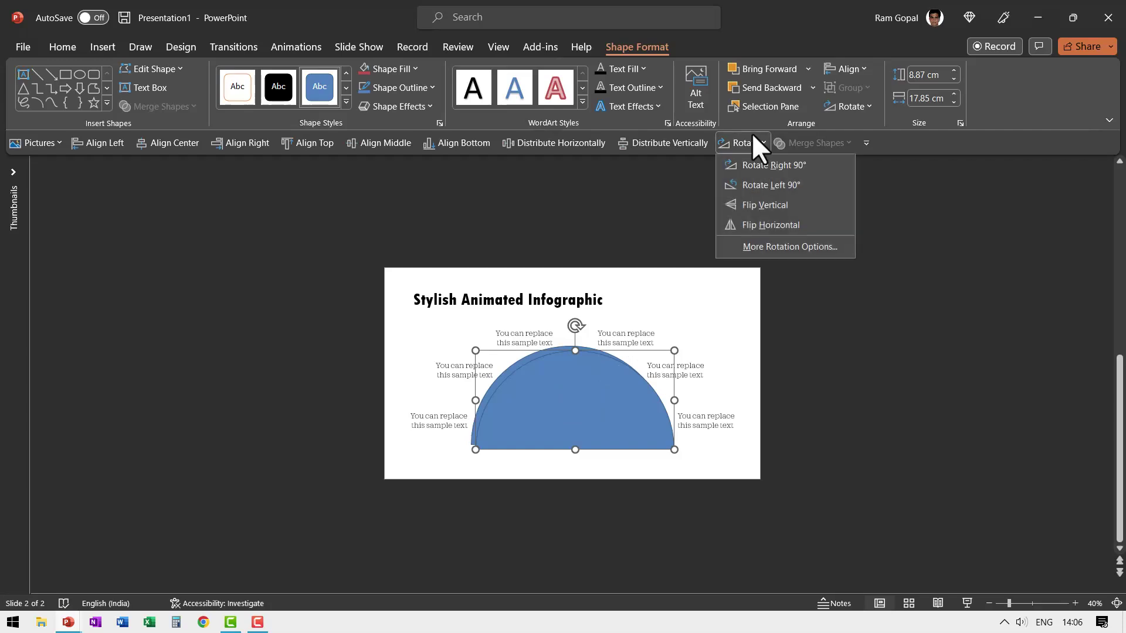
click(769, 203)
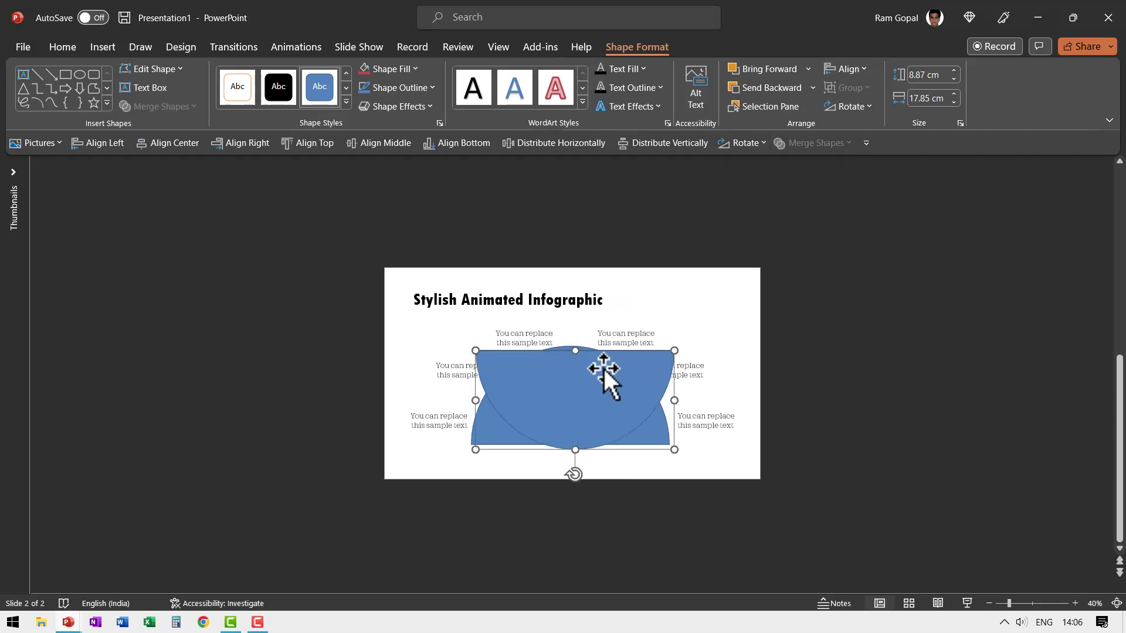
drag(603, 372, 583, 475)
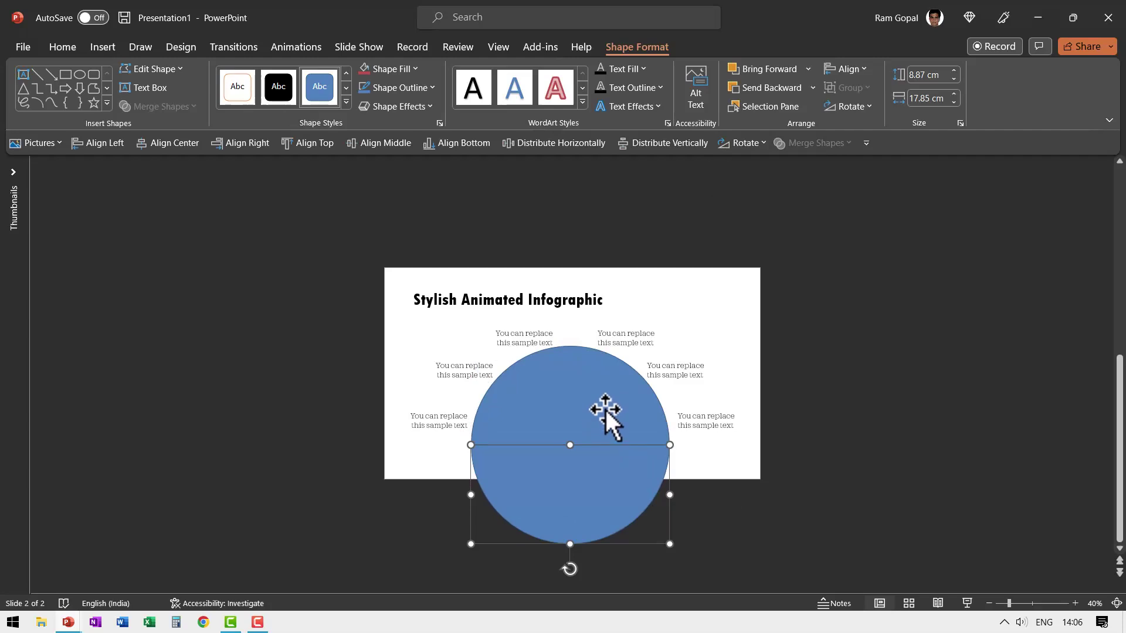
Set No Outline on both semicircle halves.
shift+click(599, 390)
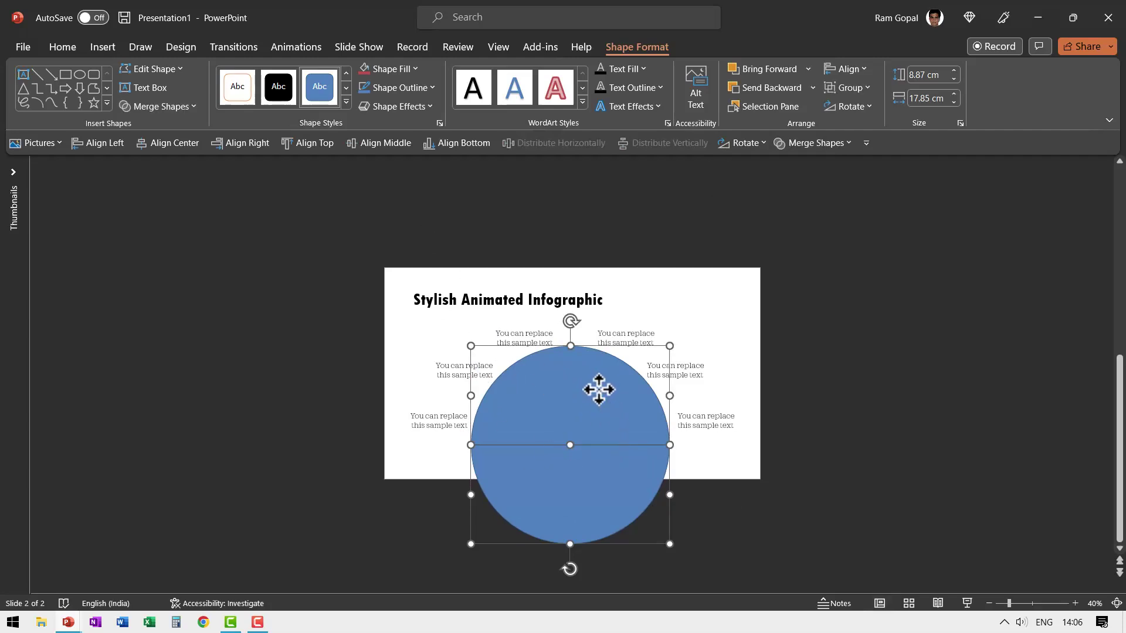
click(399, 87)
click(426, 247)
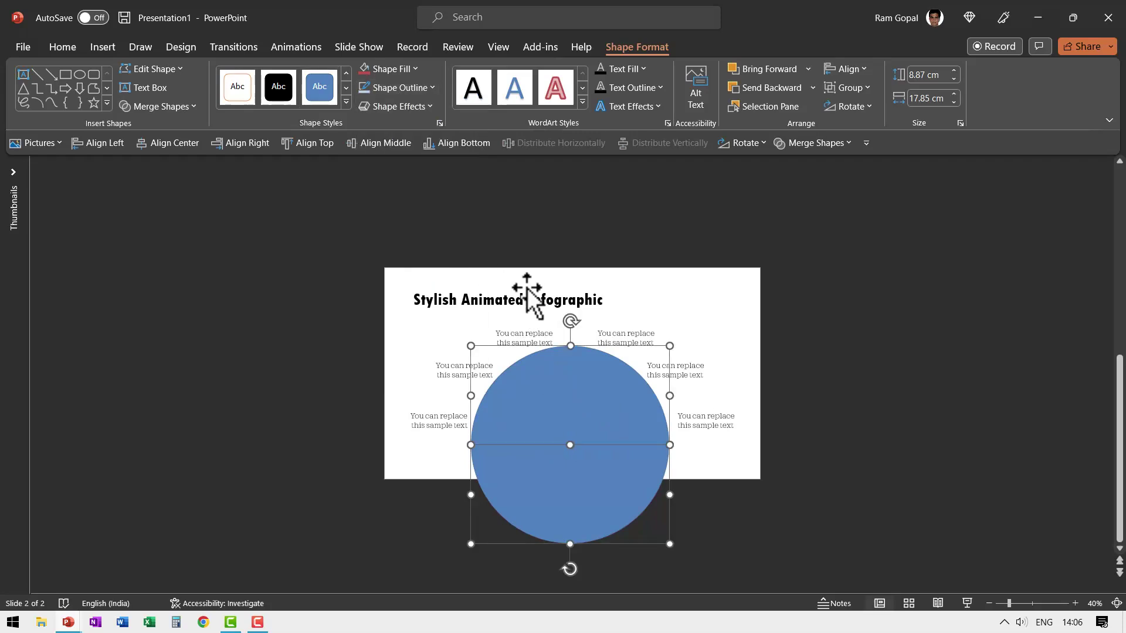
click(735, 409)
click(584, 475)
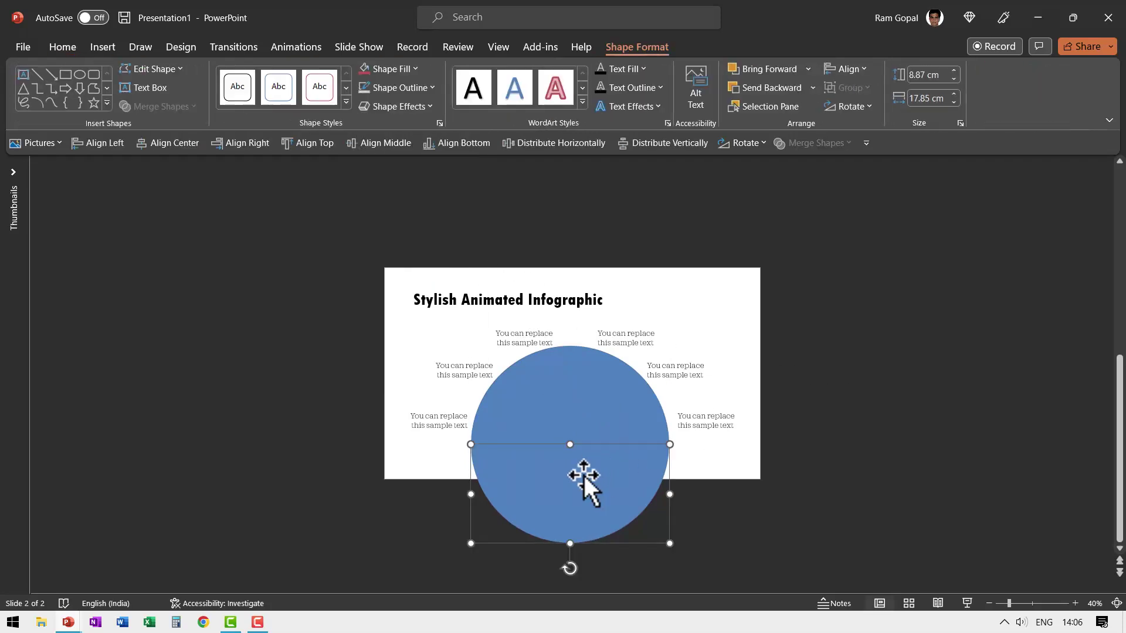
Set the lower half's fill transparency to 100% in Format Shape.
right_click(583, 477)
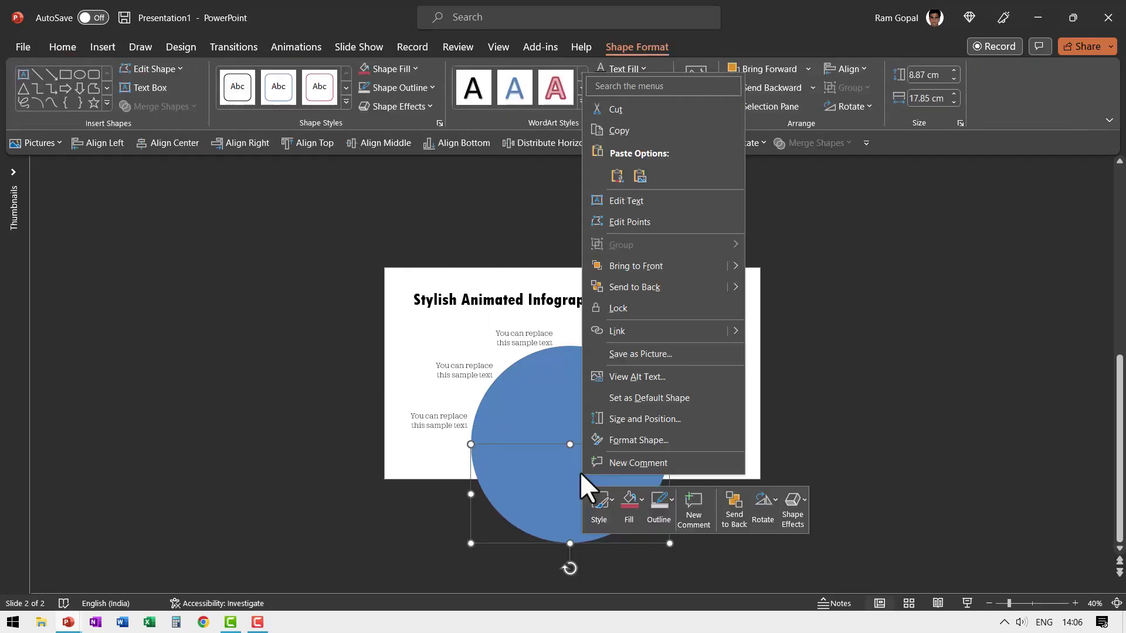
click(653, 442)
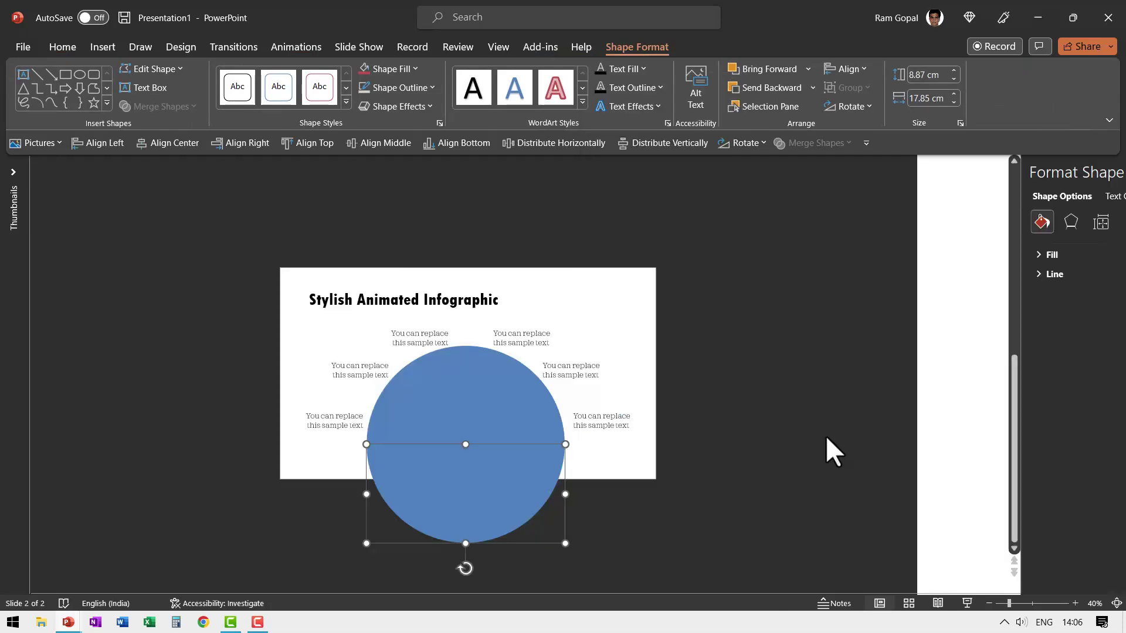
click(946, 257)
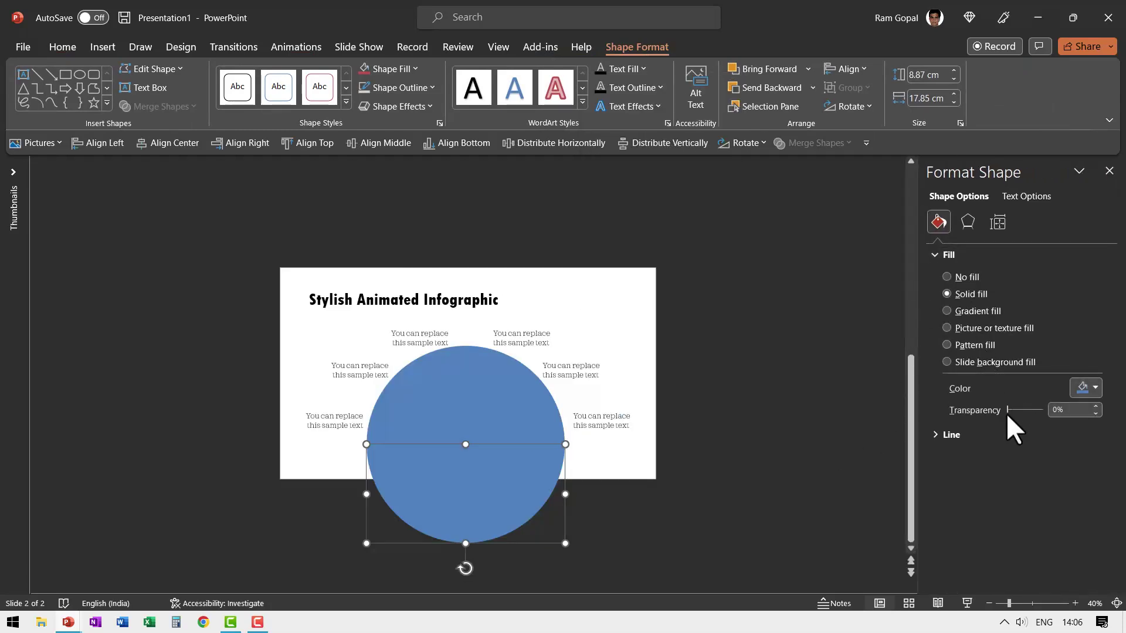
drag(1007, 410, 1047, 411)
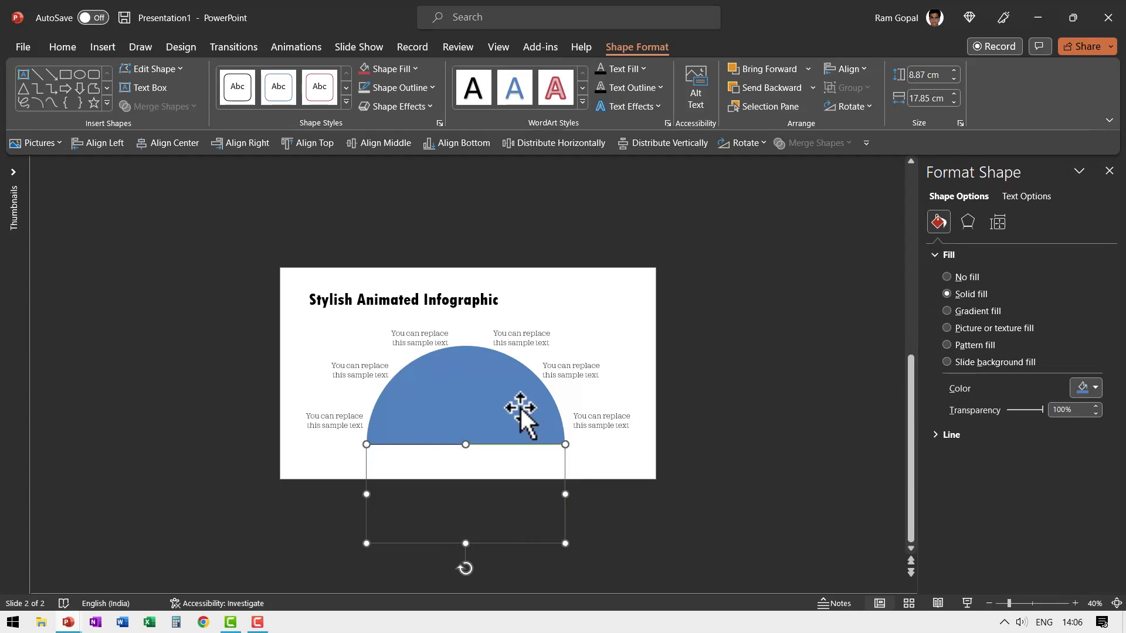
Group the two halves, test-rotate the group, then undo the rotation.
shift+click(502, 396)
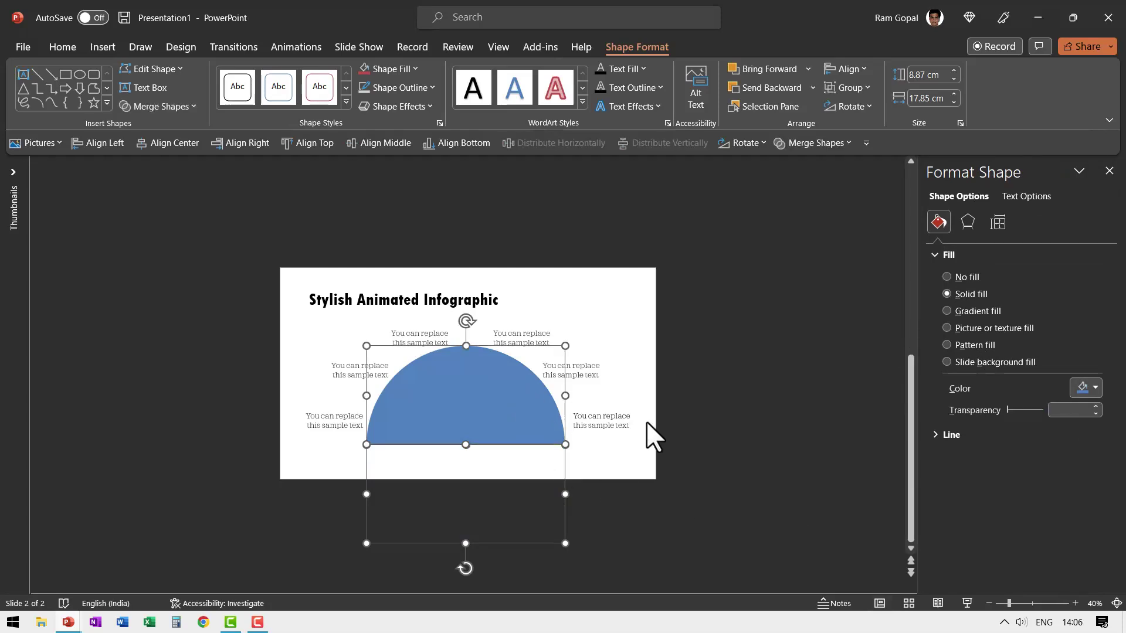
key(ctrl+g)
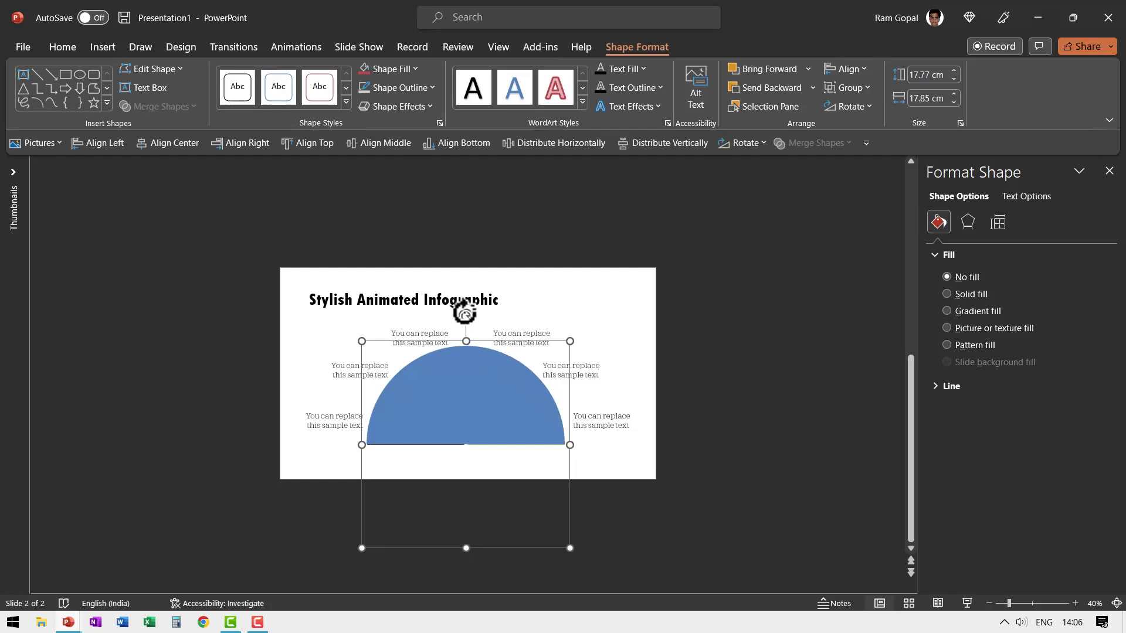
drag(463, 312, 580, 377)
key(ctrl+z)
Fit the slide to the window and fill the blue semicircle inside the group with white.
click(638, 441)
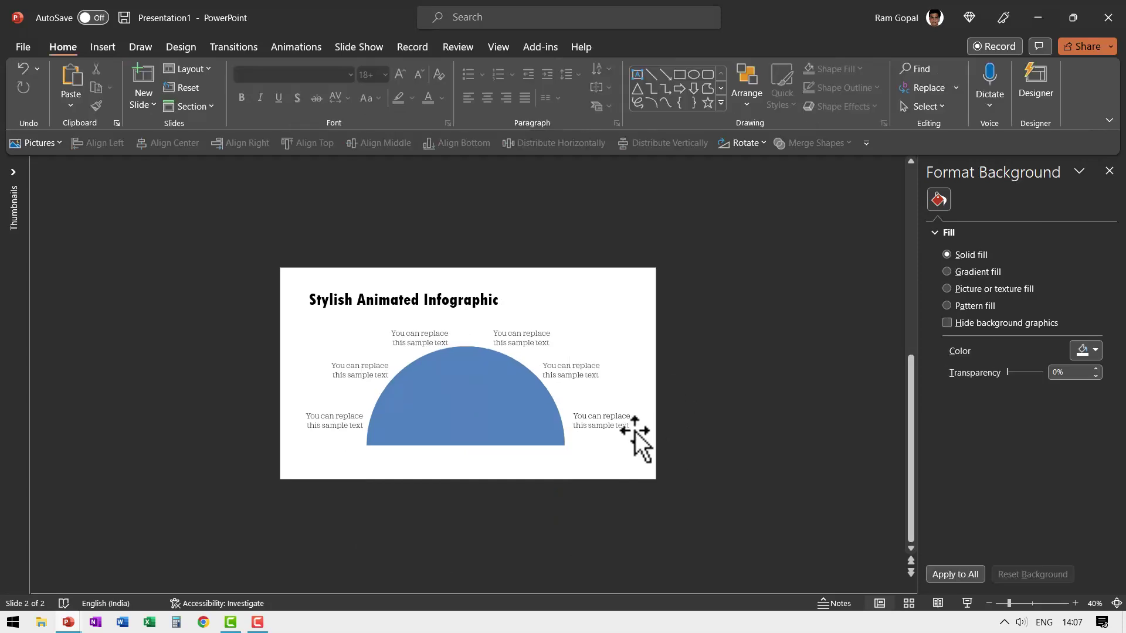
click(1117, 604)
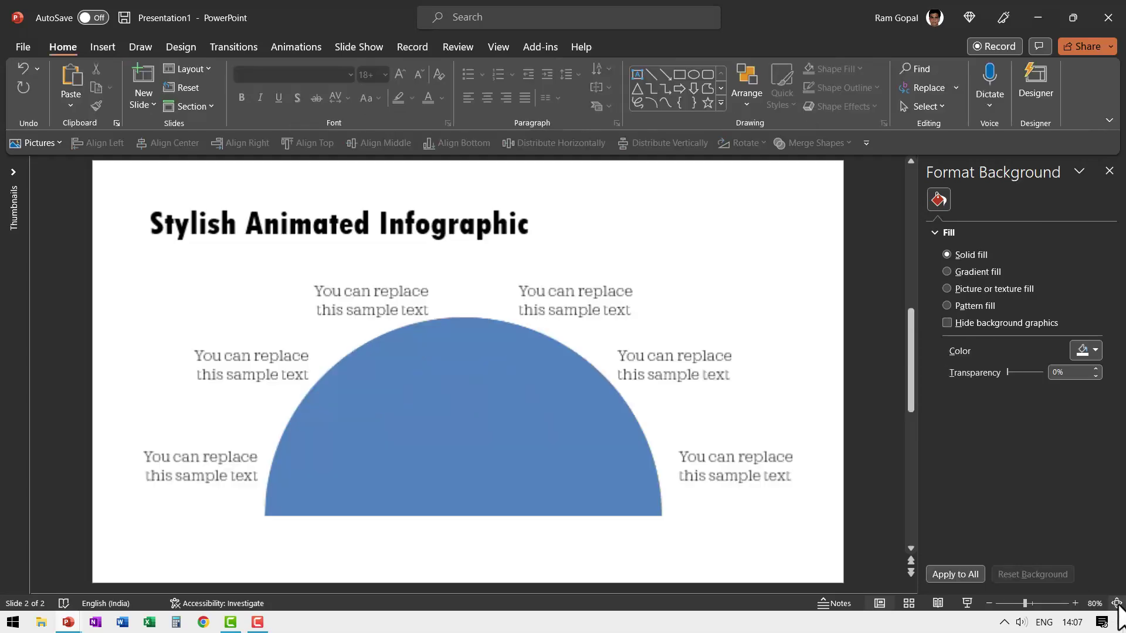
click(427, 399)
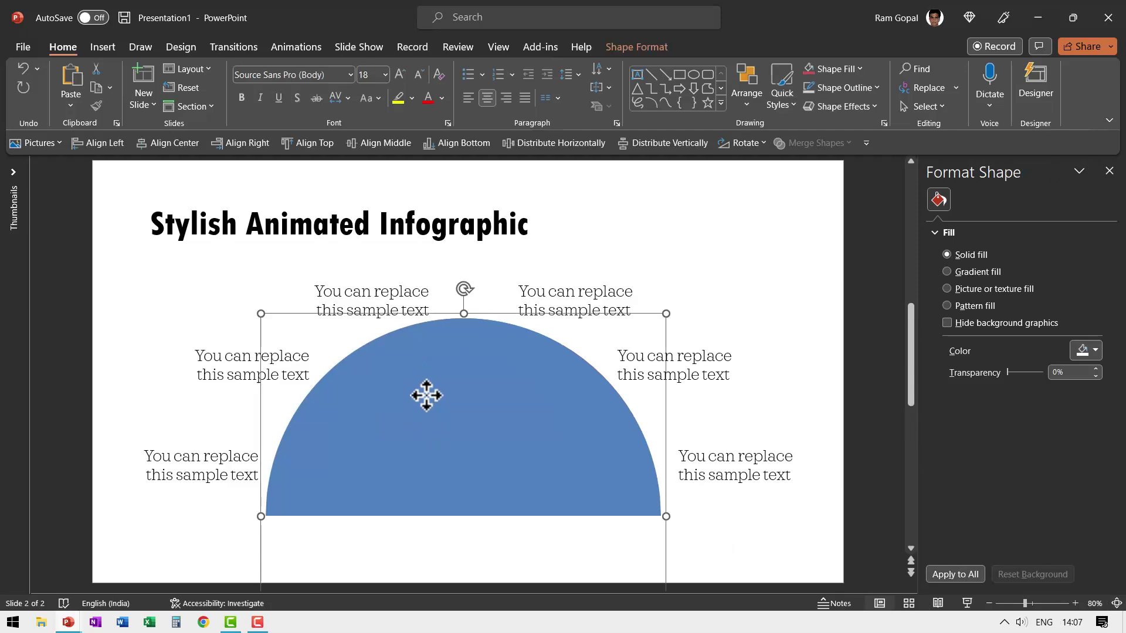
click(435, 346)
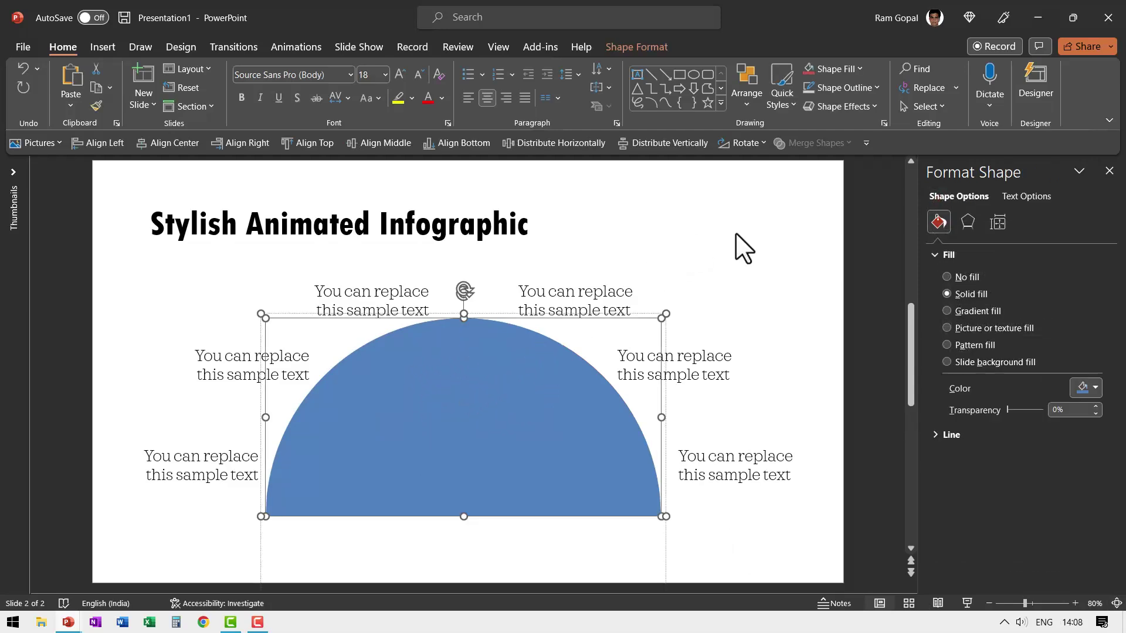
click(851, 69)
click(804, 108)
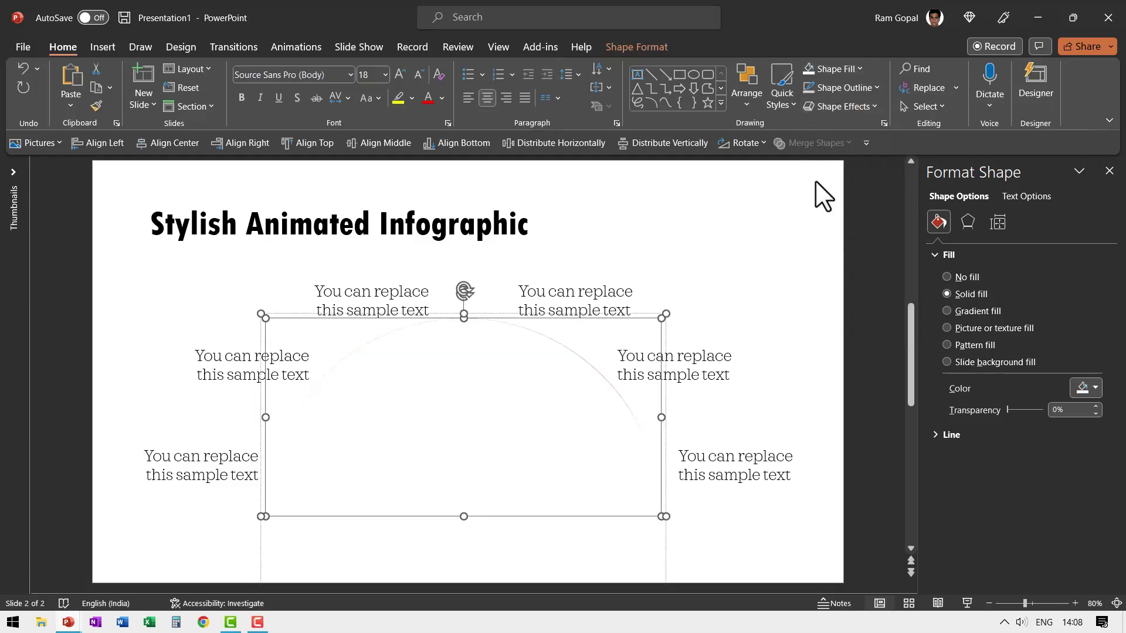
click(829, 327)
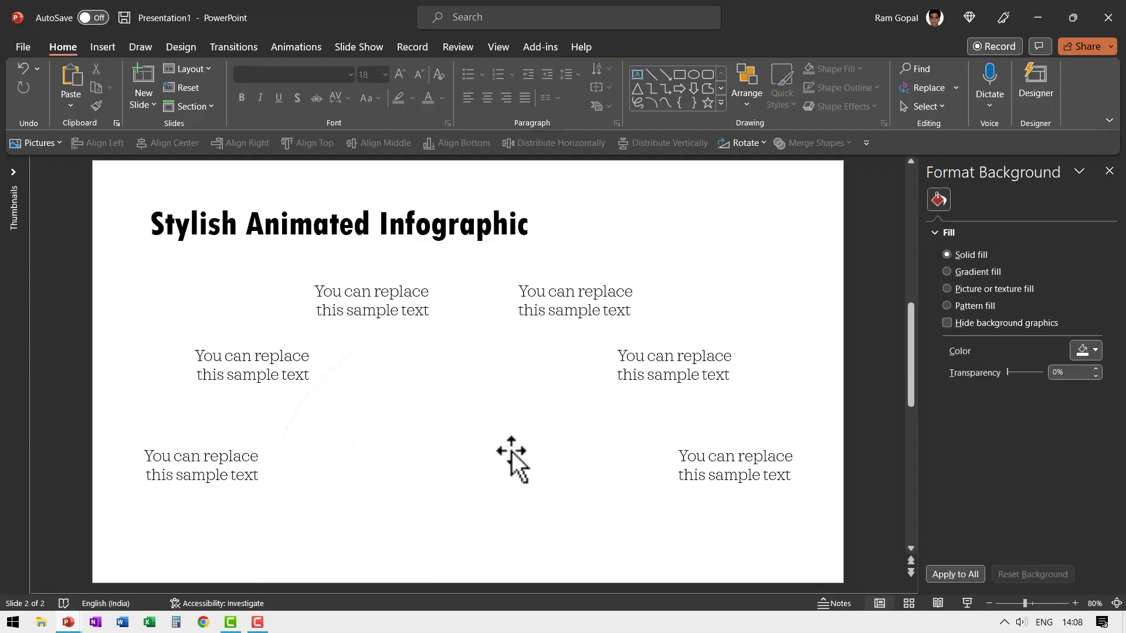
click(525, 417)
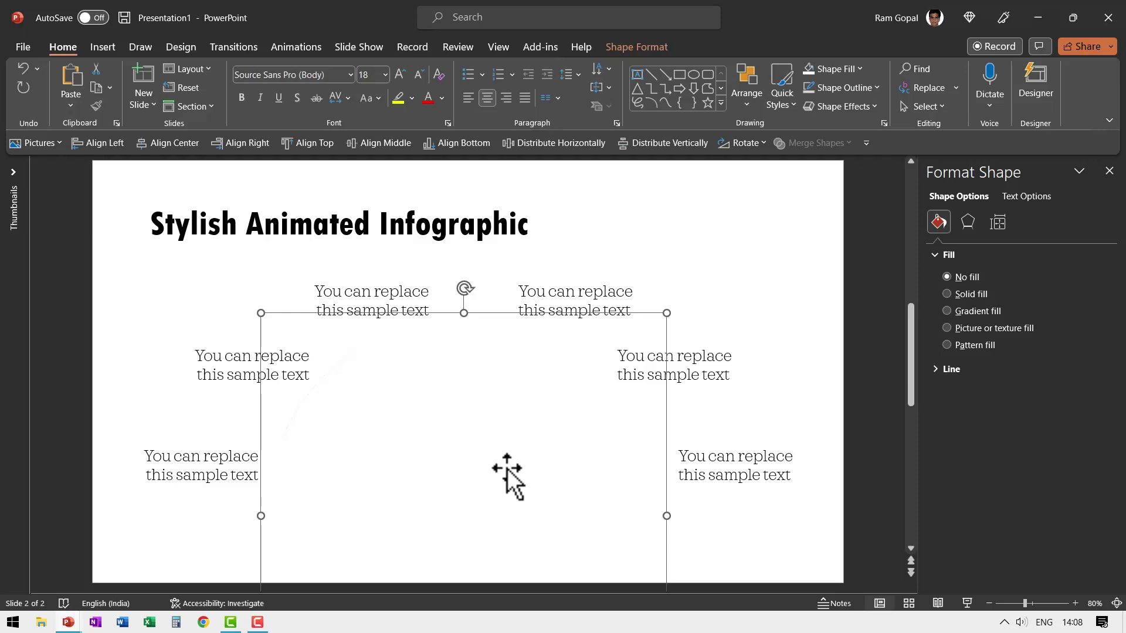
Show the Animation Pane listing the six label entrance effects.
key(alt+a)
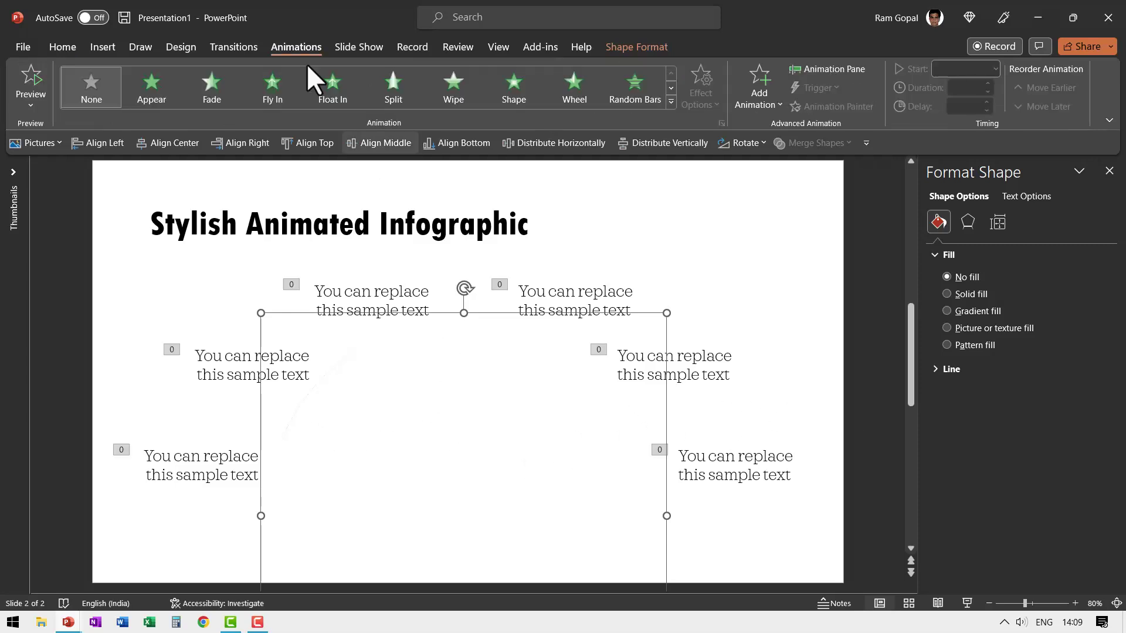
click(827, 68)
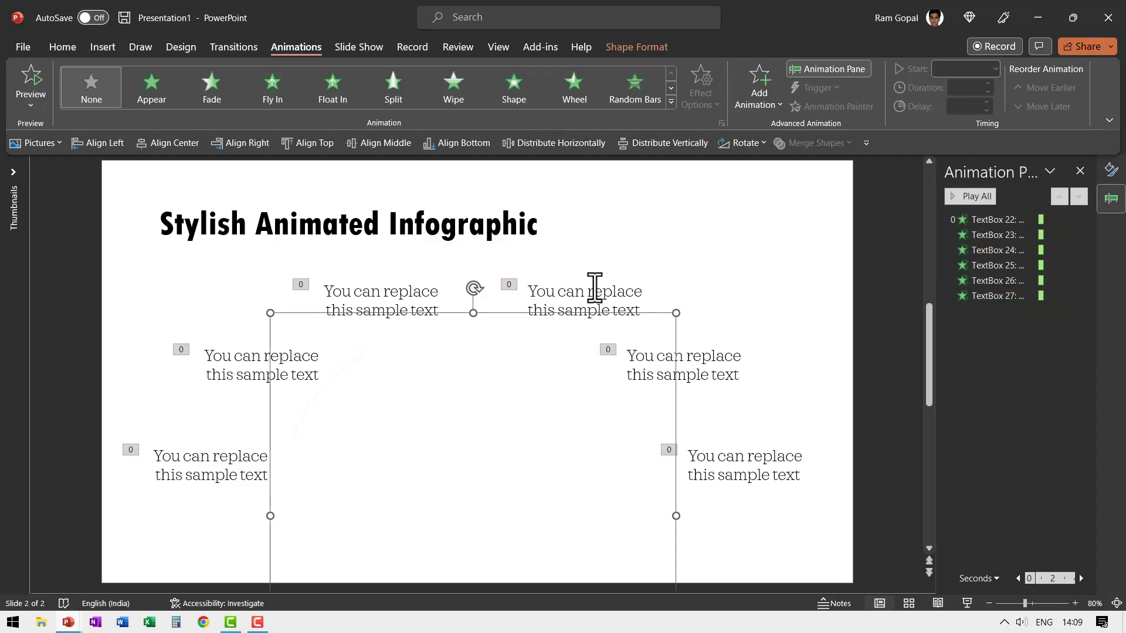
key(Escape)
scroll(692, 451, up, 3)
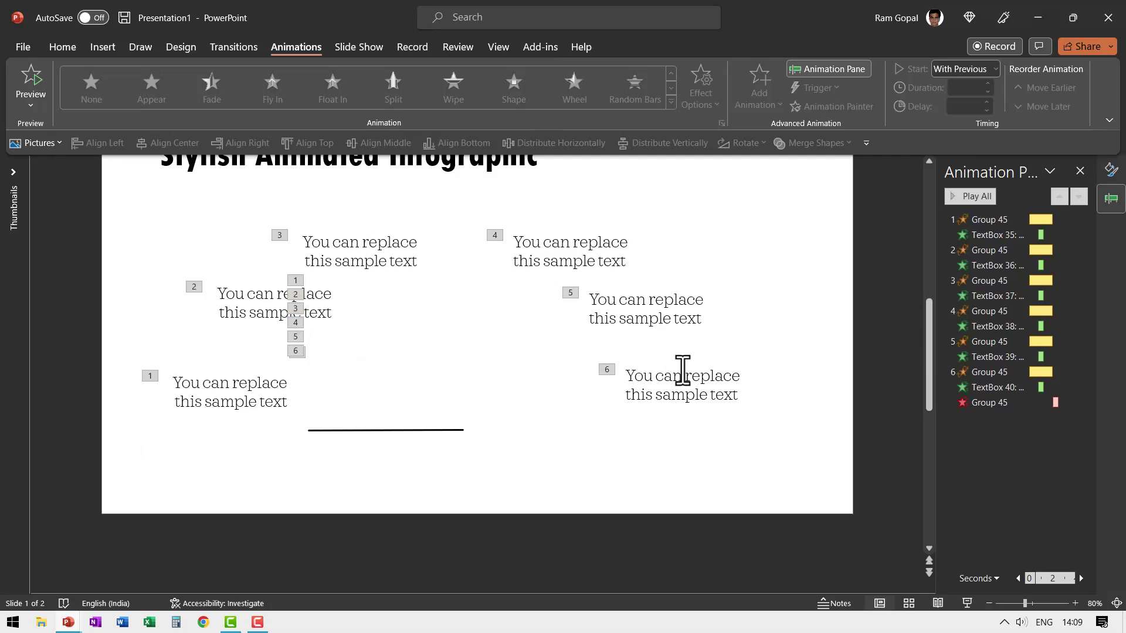
scroll(680, 364, down, 3)
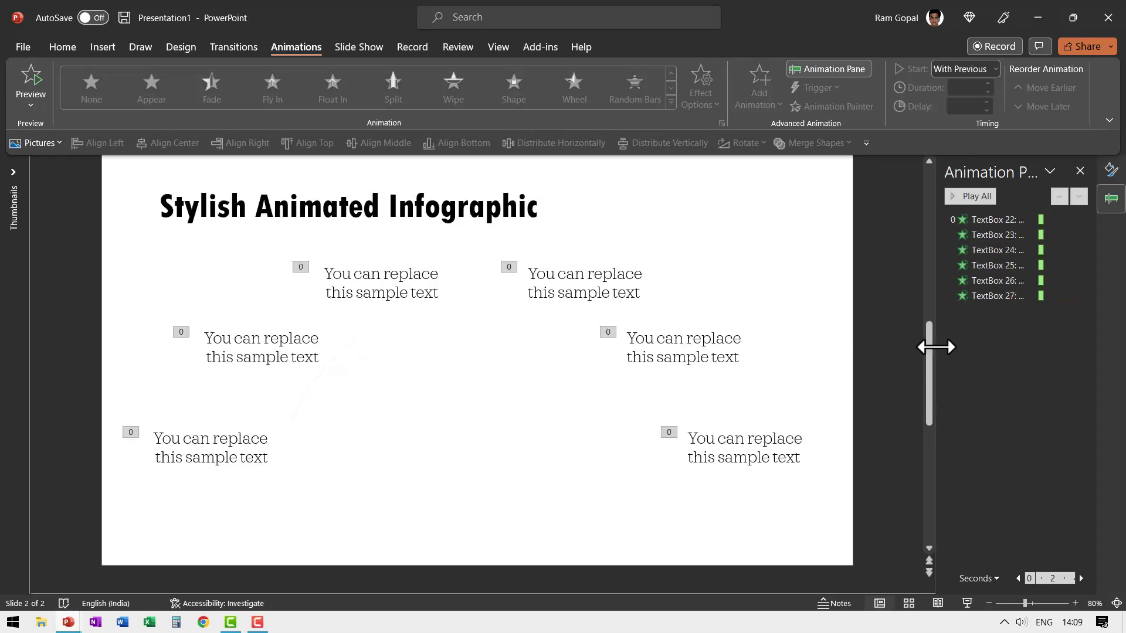
drag(927, 343, 927, 326)
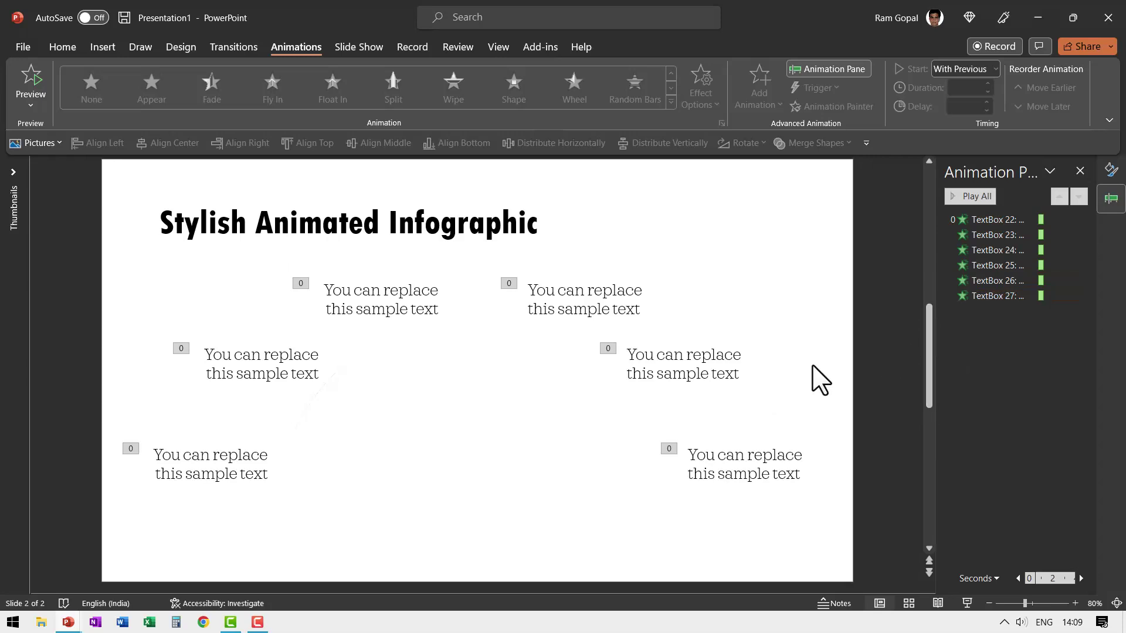
Apply the Spin emphasis effect to the invisible semicircle group, Group 36.
click(496, 439)
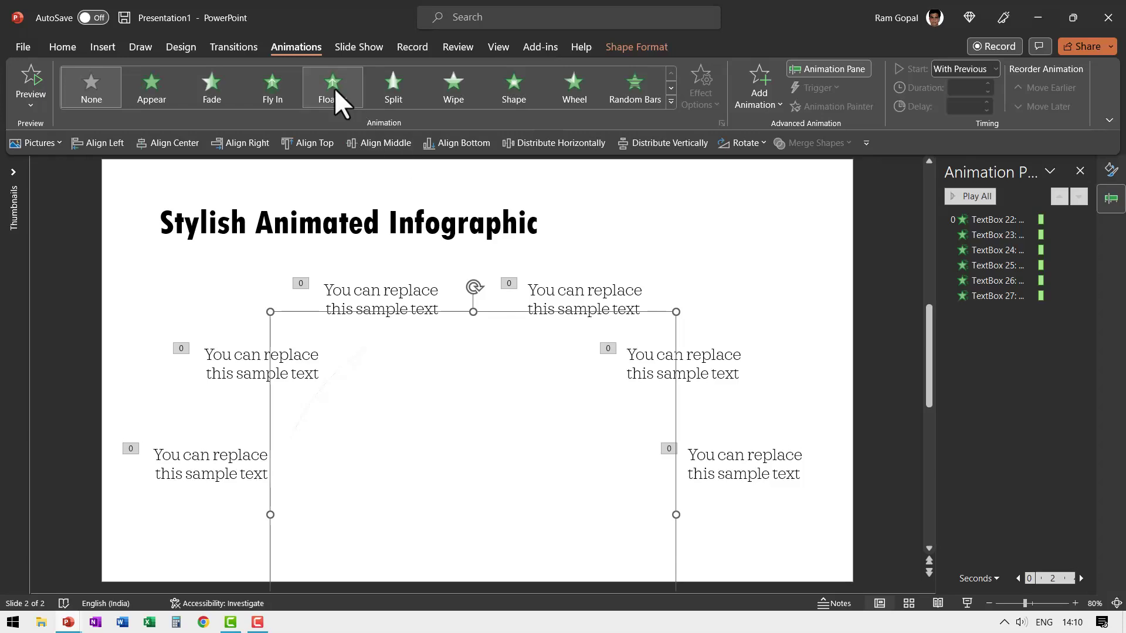
click(671, 101)
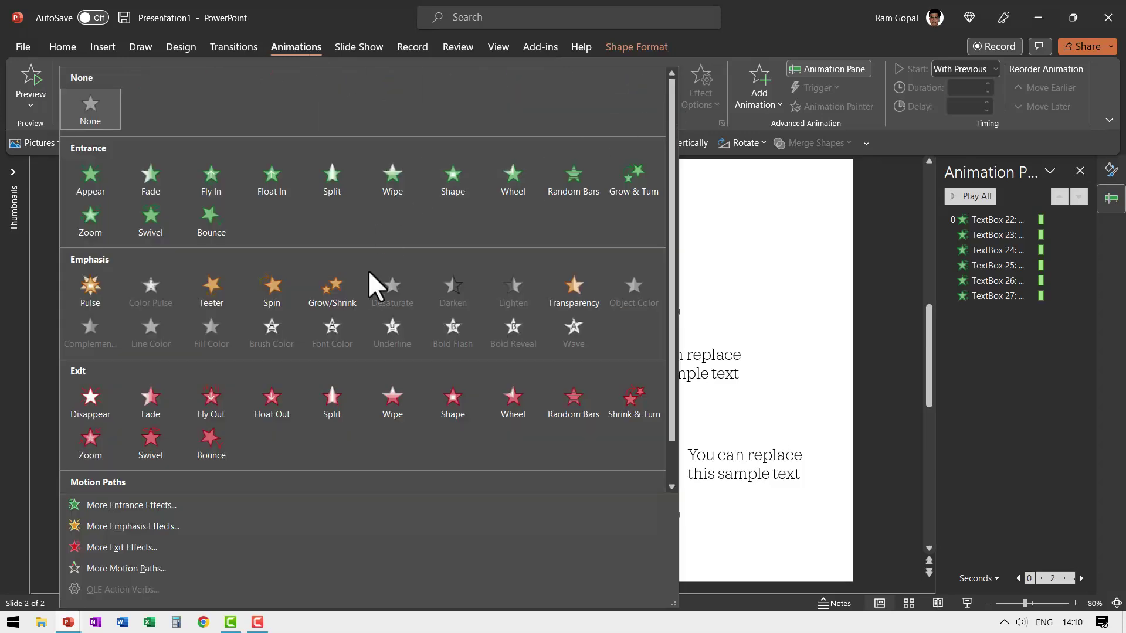
click(271, 287)
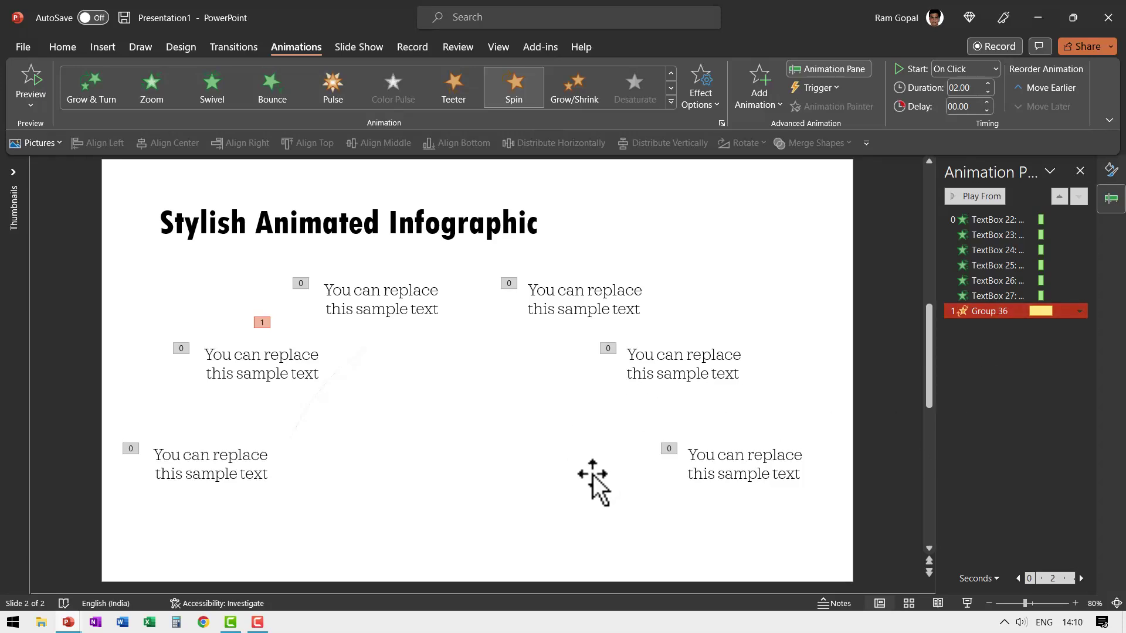
Add further Spin emphasis effects to Group 36 via Add Animation.
click(584, 445)
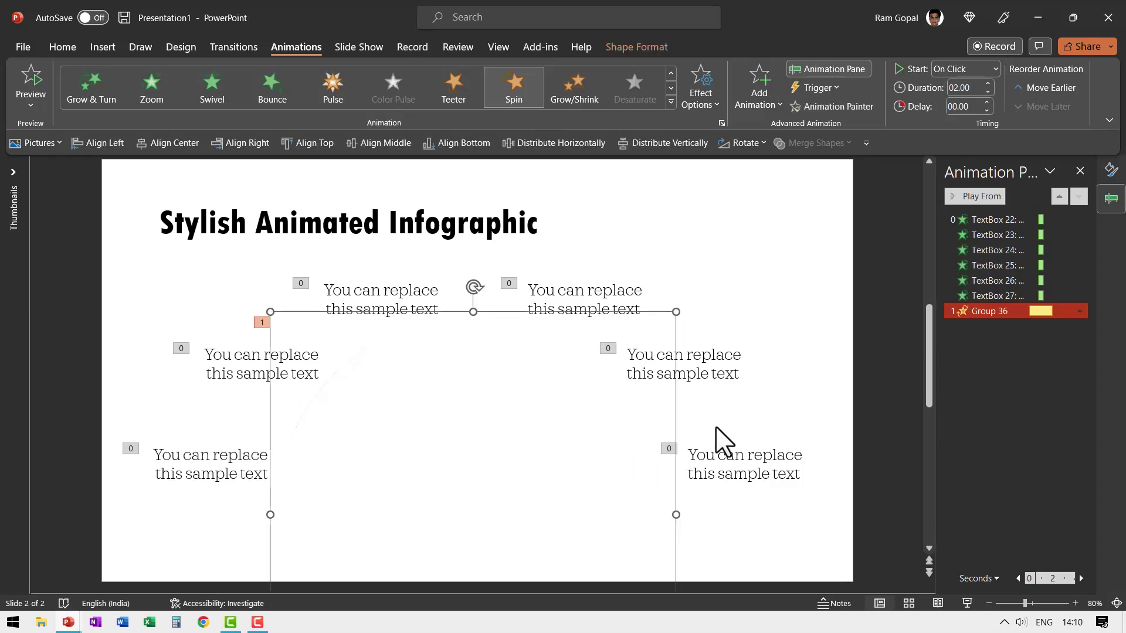
click(754, 88)
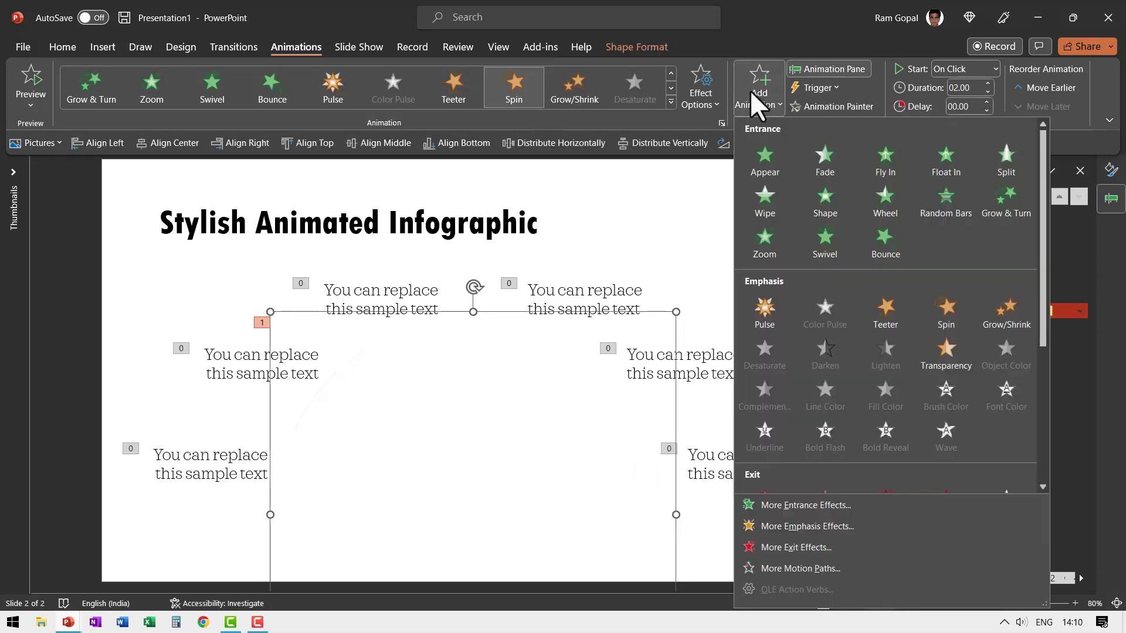
click(937, 326)
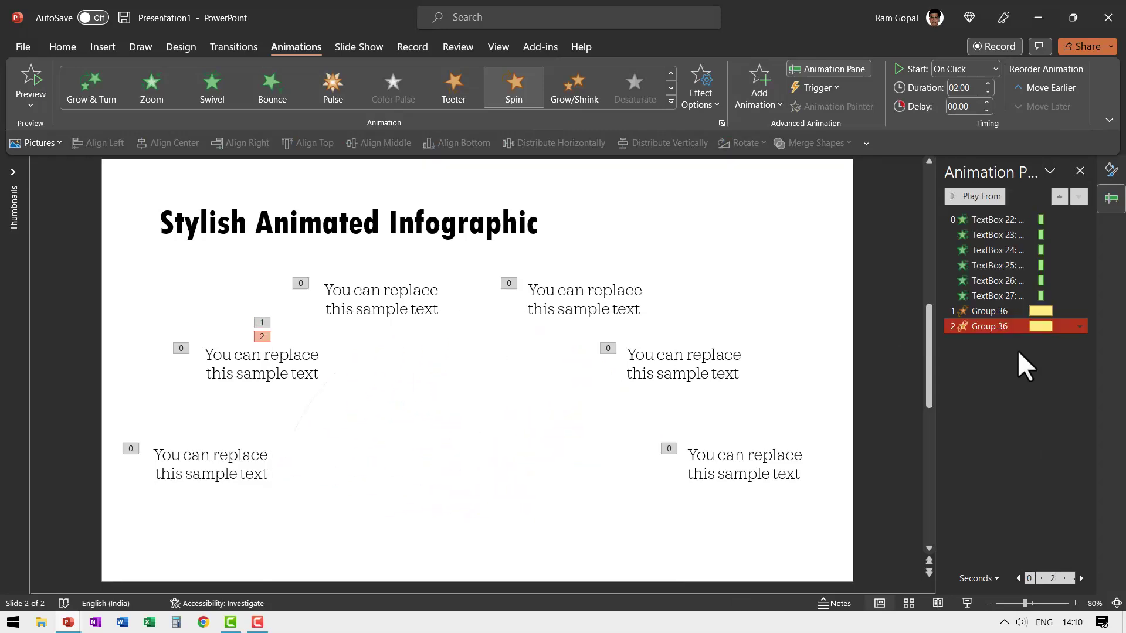
click(759, 90)
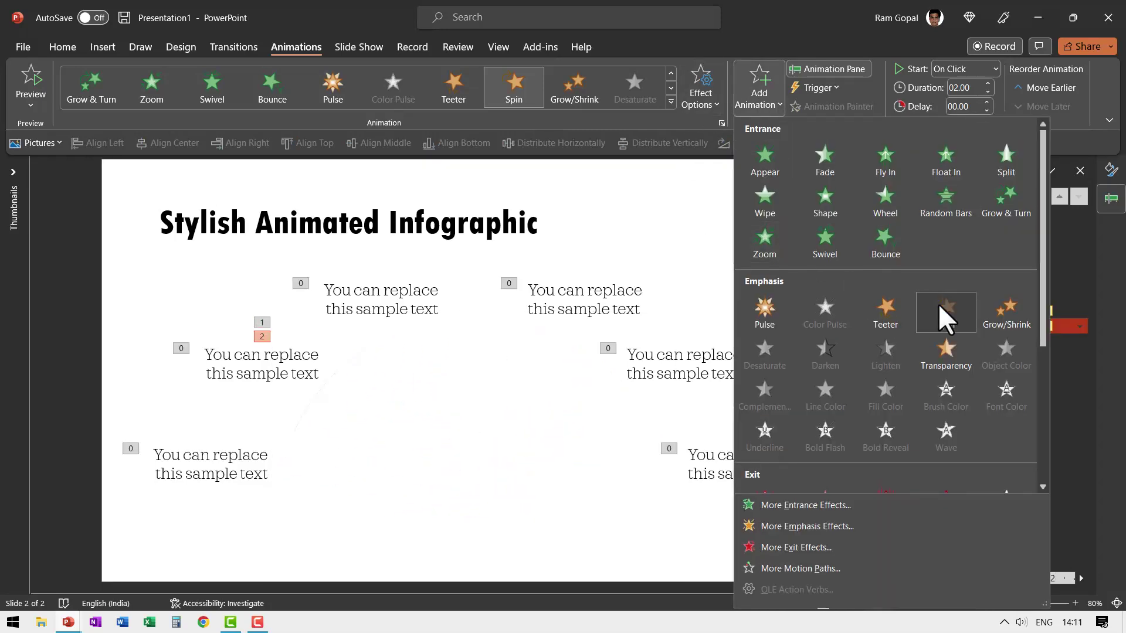
click(938, 304)
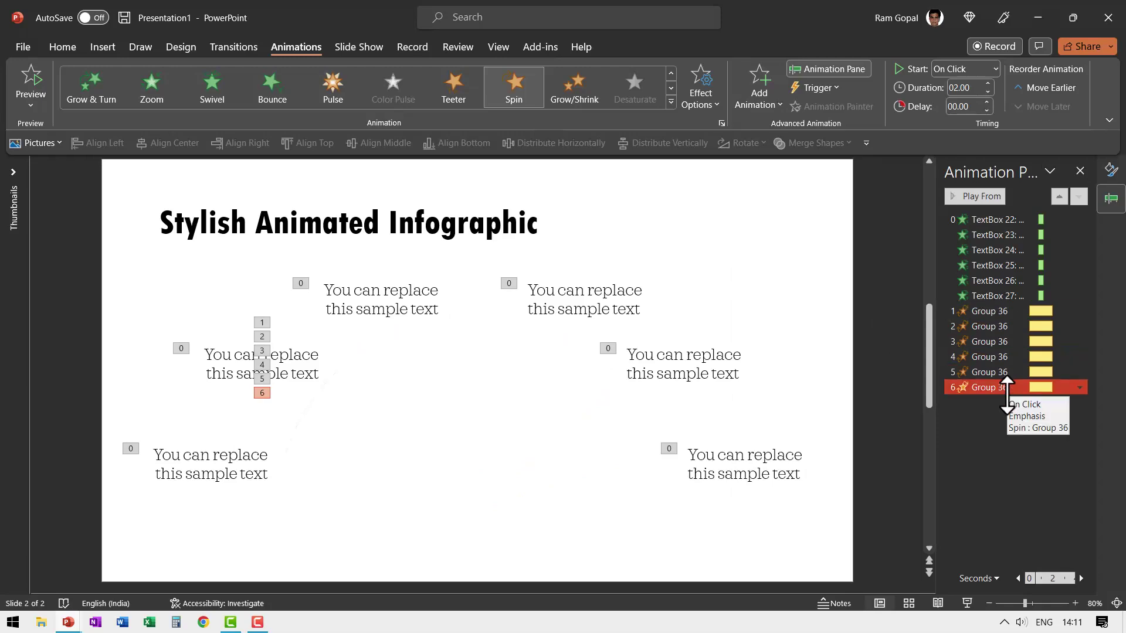
Select all six Group 36 Spin entries in the Animation Pane.
click(997, 311)
ctrl+click(998, 373)
shift+click(998, 387)
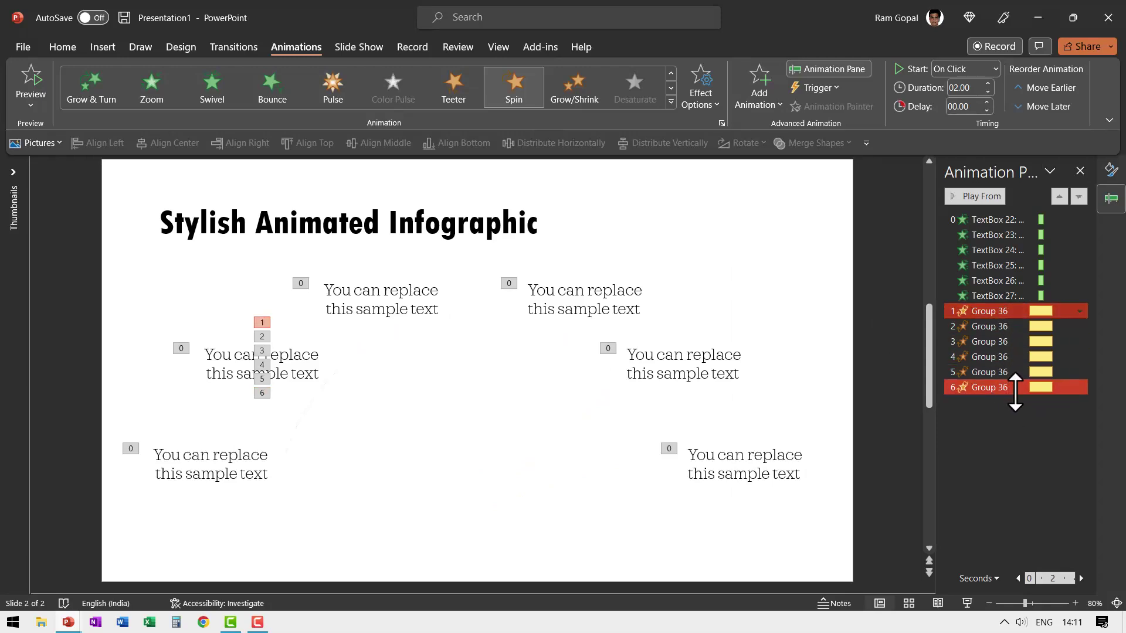
In Spin Effect Options, set Amount to custom 30° Clockwise and Bounce end to 1 sec.
click(1079, 389)
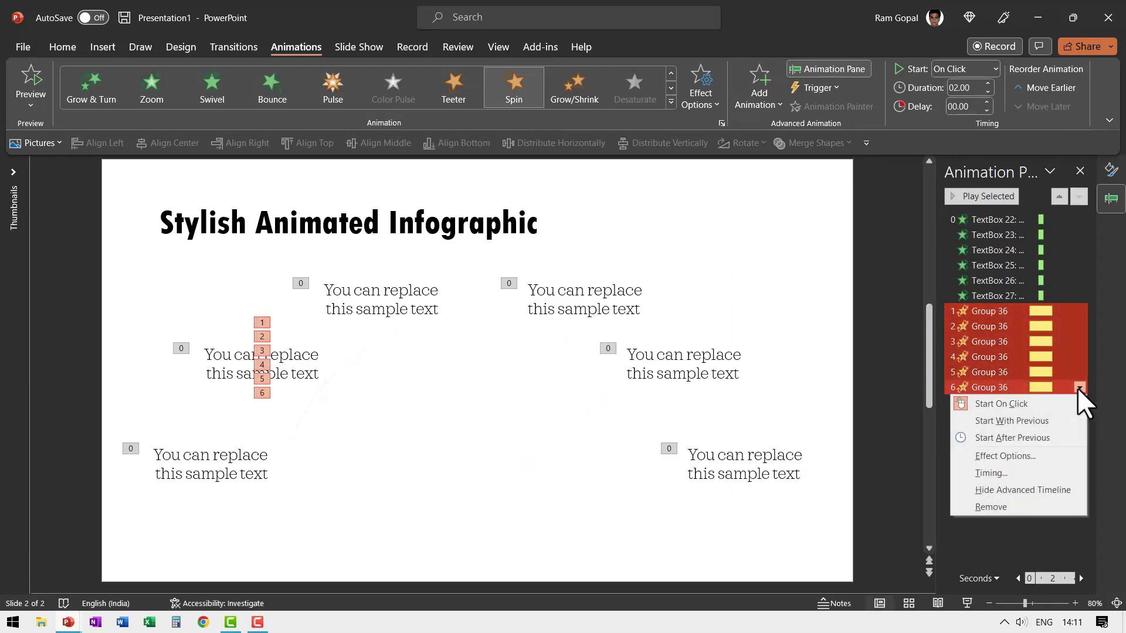
click(1011, 458)
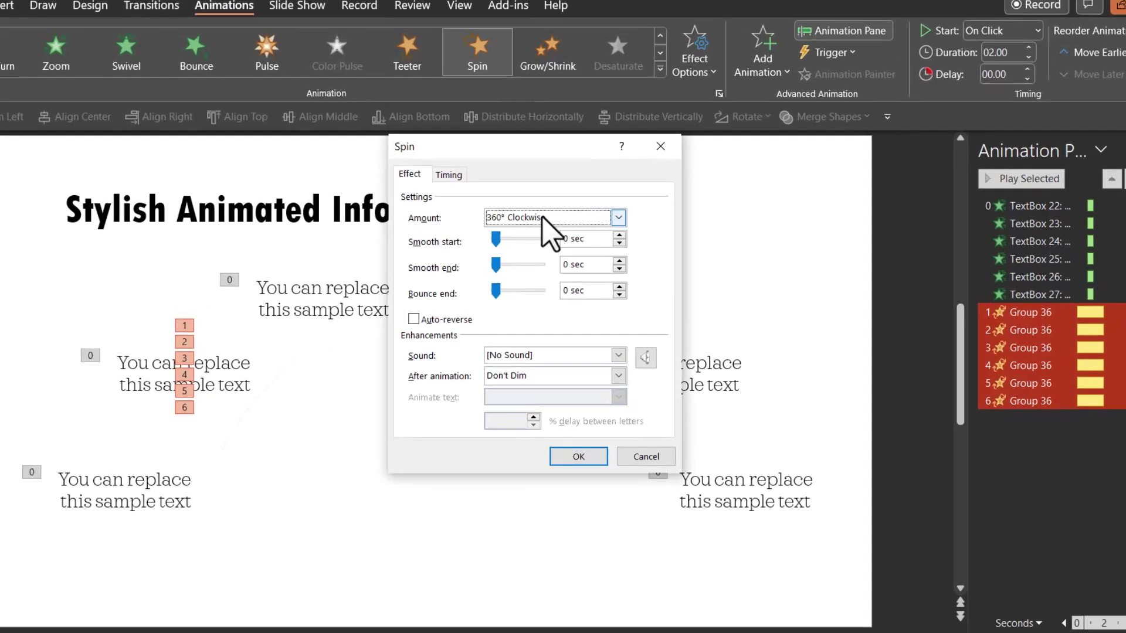
click(616, 229)
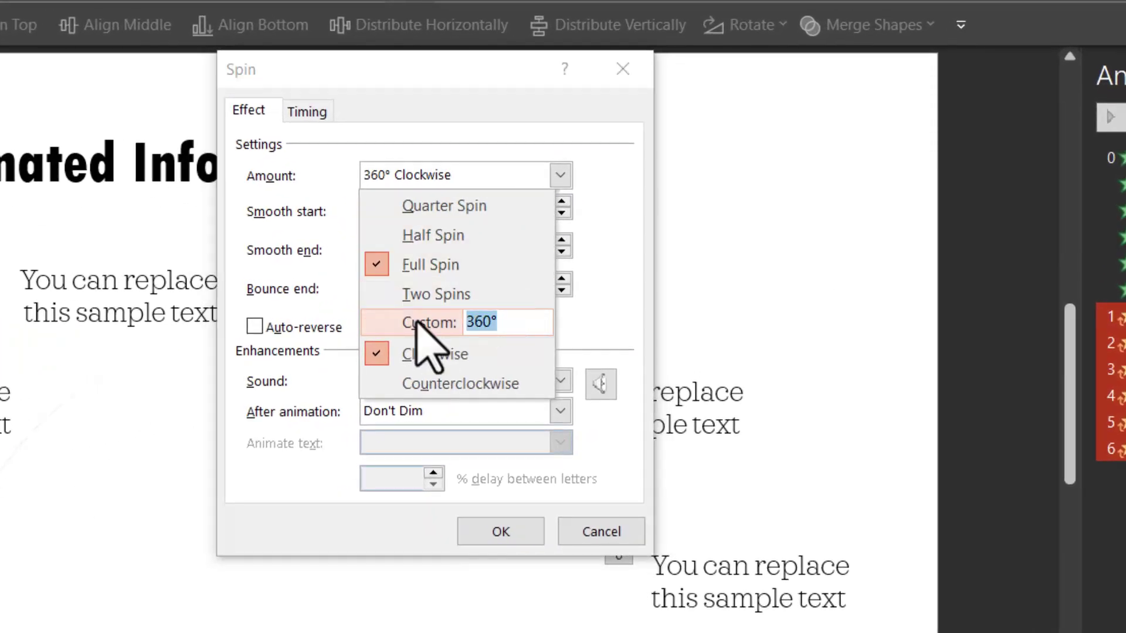
text(30)
key(Return)
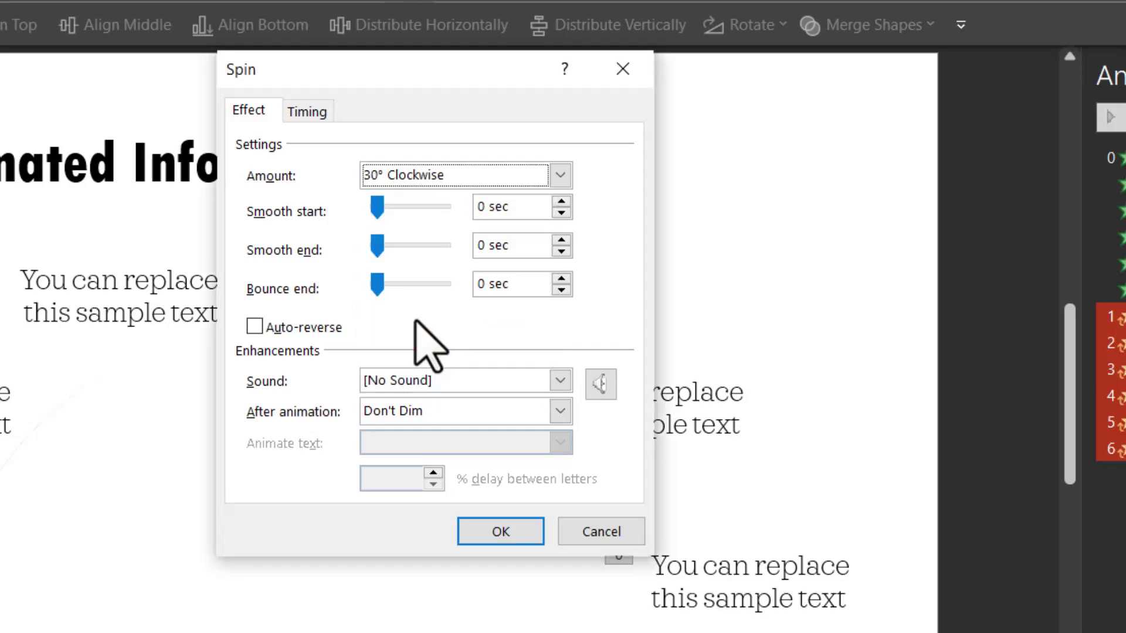
drag(378, 287, 410, 291)
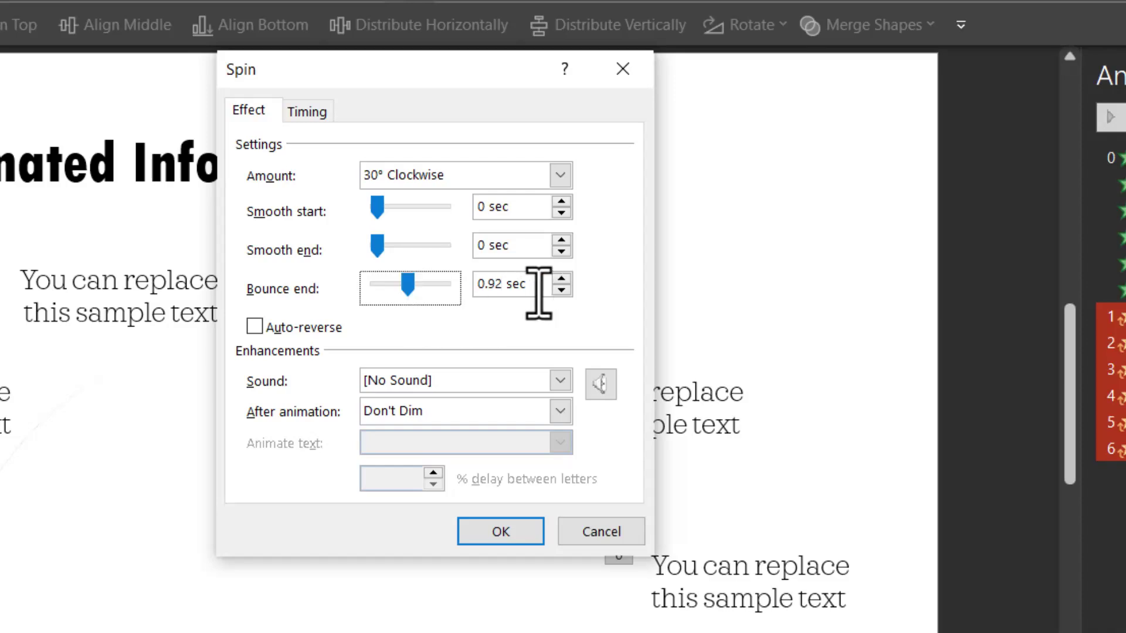
drag(535, 297, 493, 289)
text(1)
key(Return)
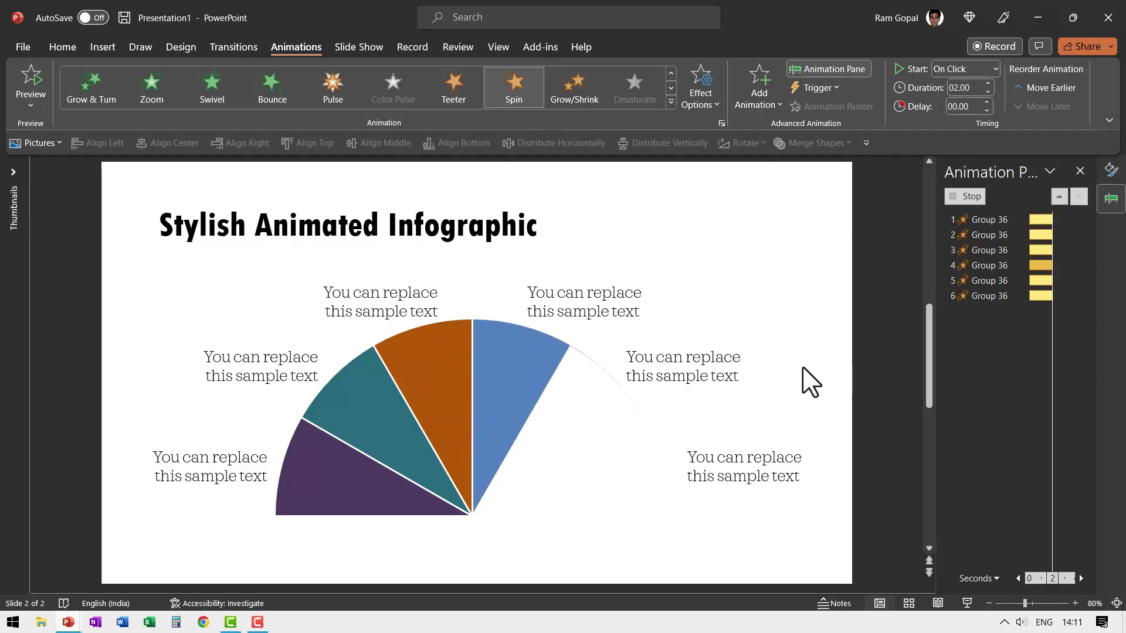
Move TextBox 22 below the first Group 36 spin and TextBox 23 below the second.
click(997, 326)
click(995, 281)
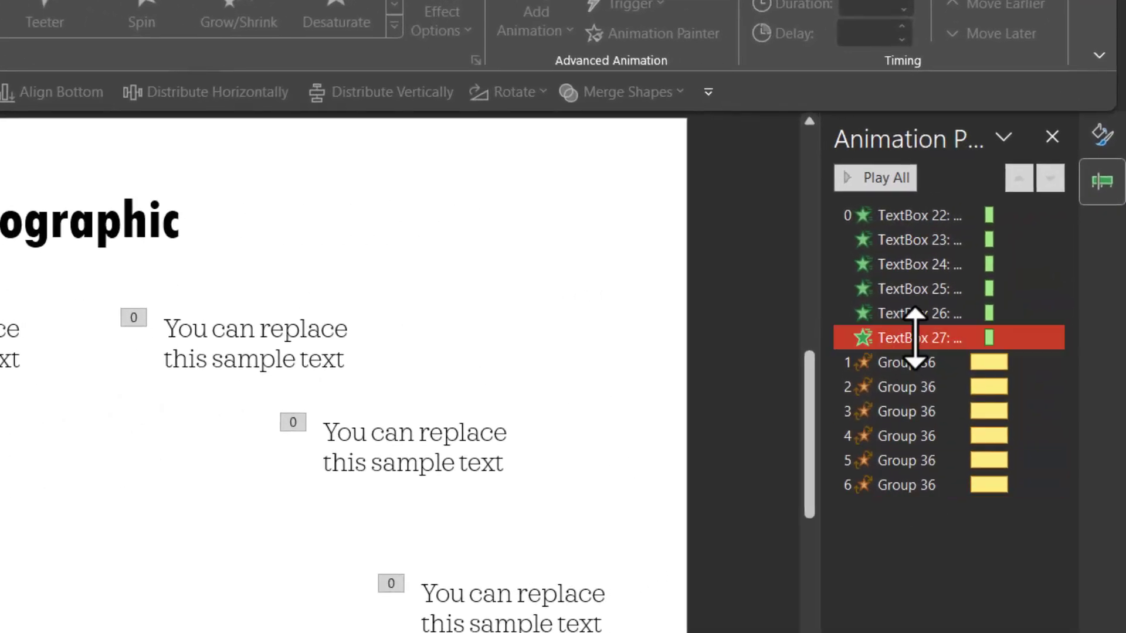
drag(915, 223, 949, 375)
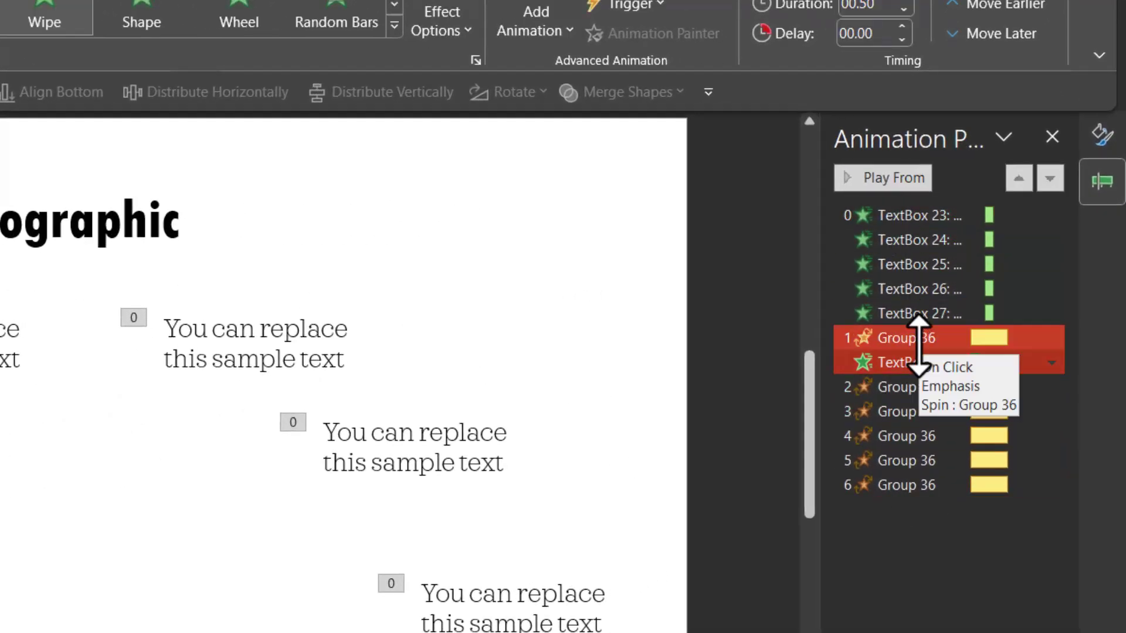
drag(904, 215, 905, 399)
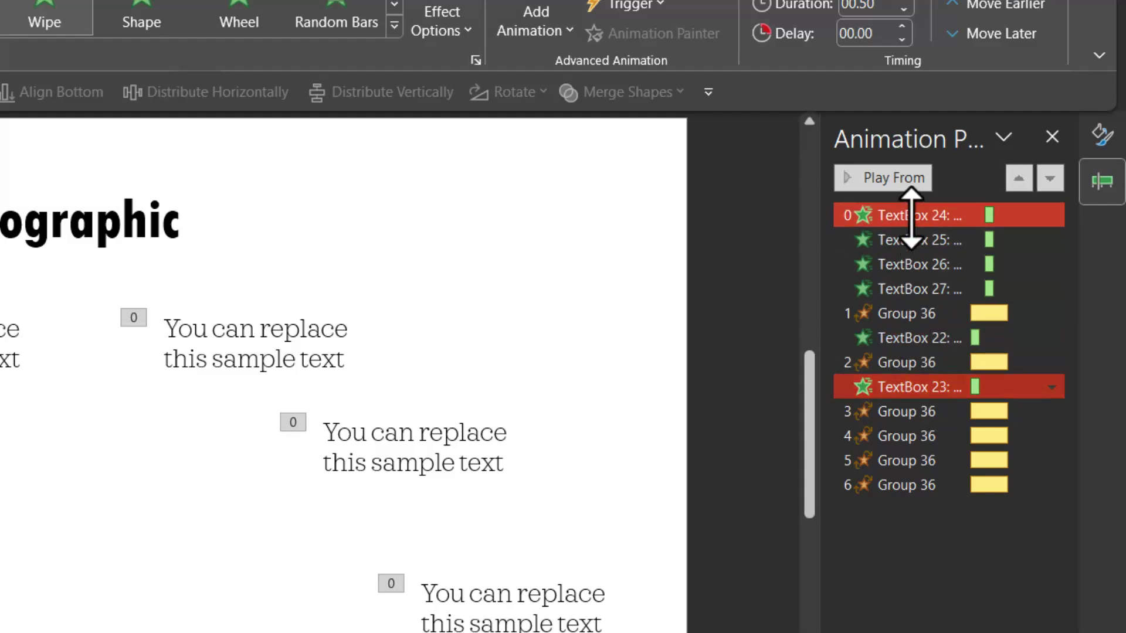
Drag TextBox 24, 25, 26 and 27 below Group 36 spins 3, 4, 5 and 6.
drag(904, 215, 931, 434)
drag(930, 221, 932, 445)
drag(930, 221, 938, 463)
drag(930, 221, 967, 605)
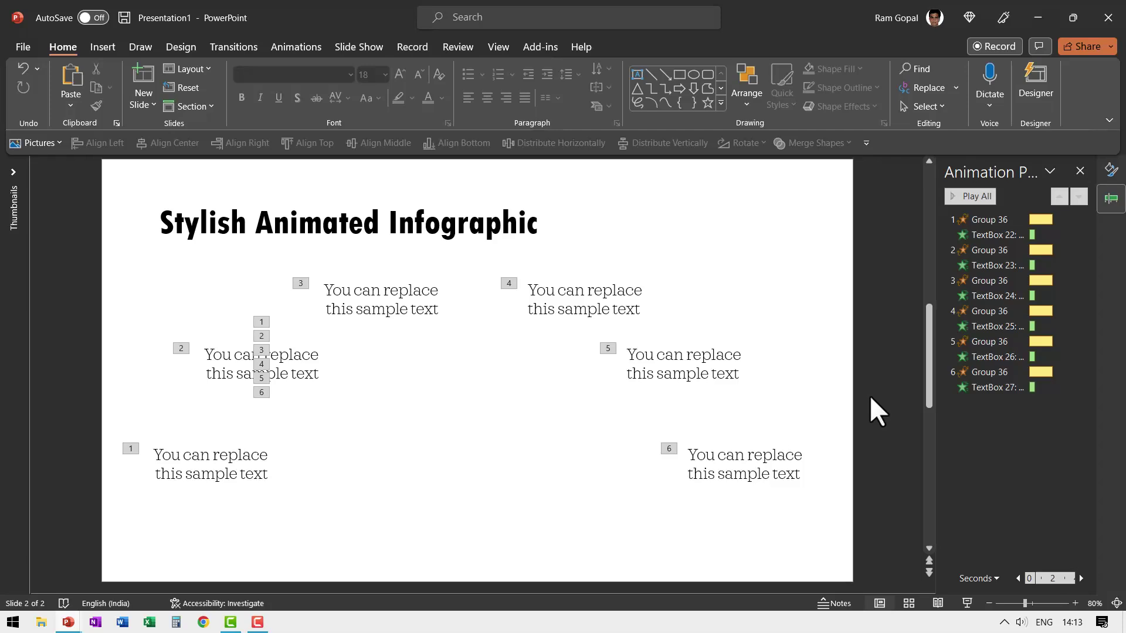
scroll(905, 541, up, 2)
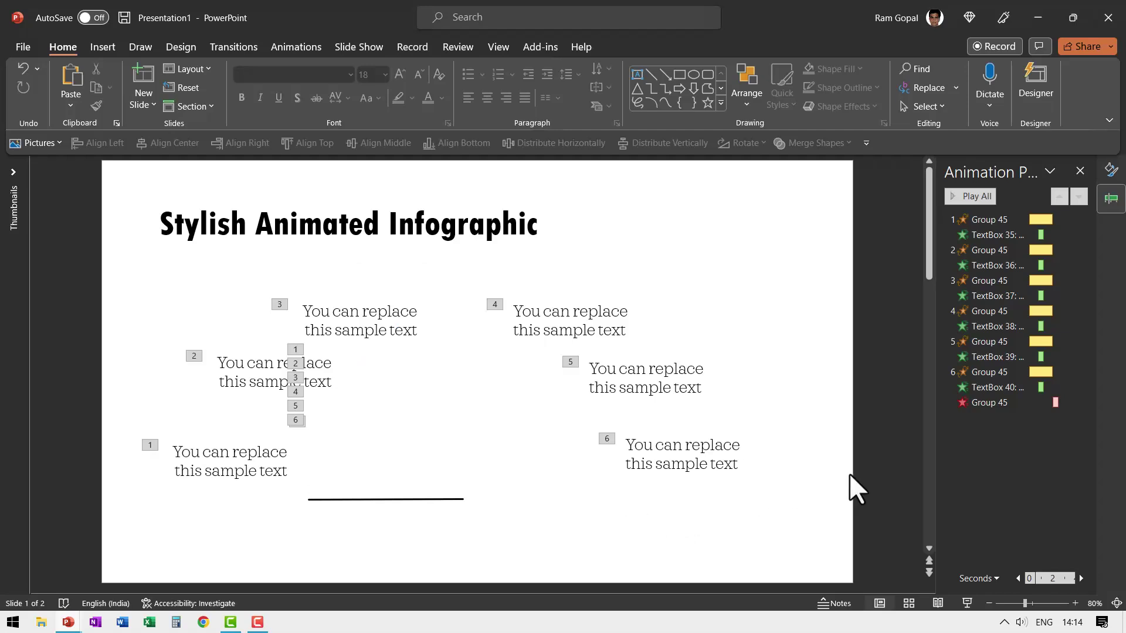
scroll(849, 473, down, 1)
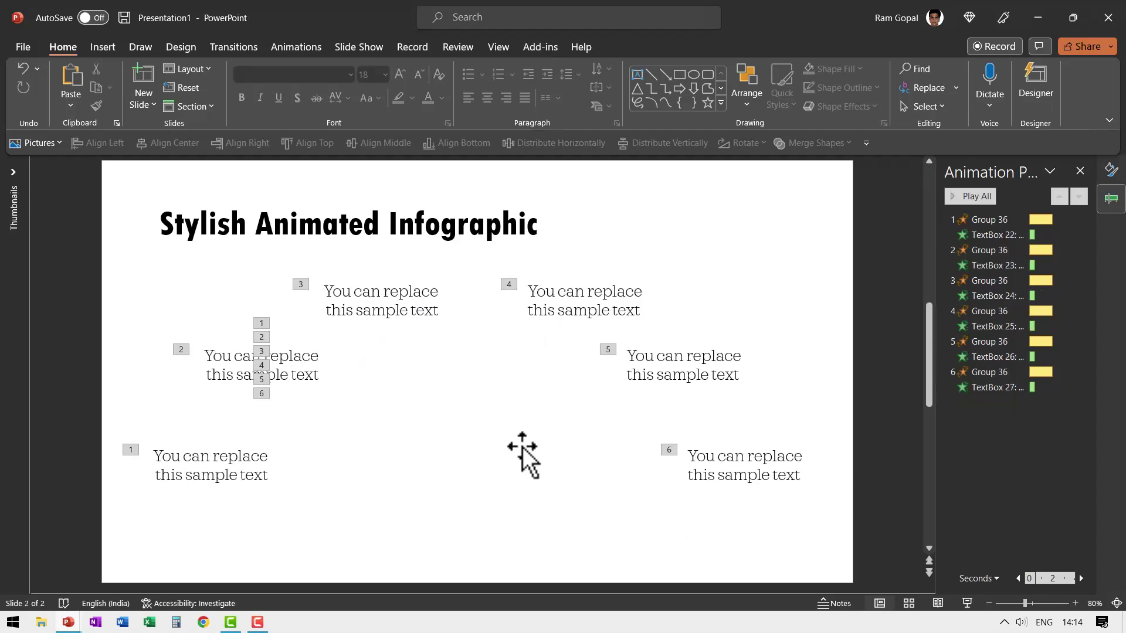
Fill the semicircle inside Group 36 with olive.
click(521, 404)
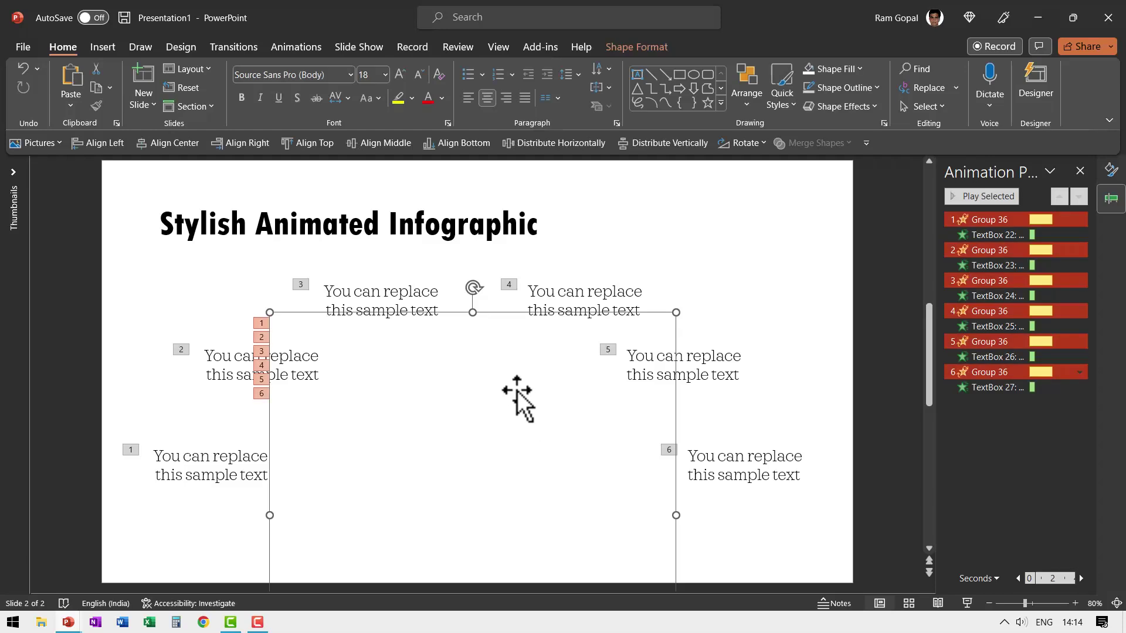
click(516, 390)
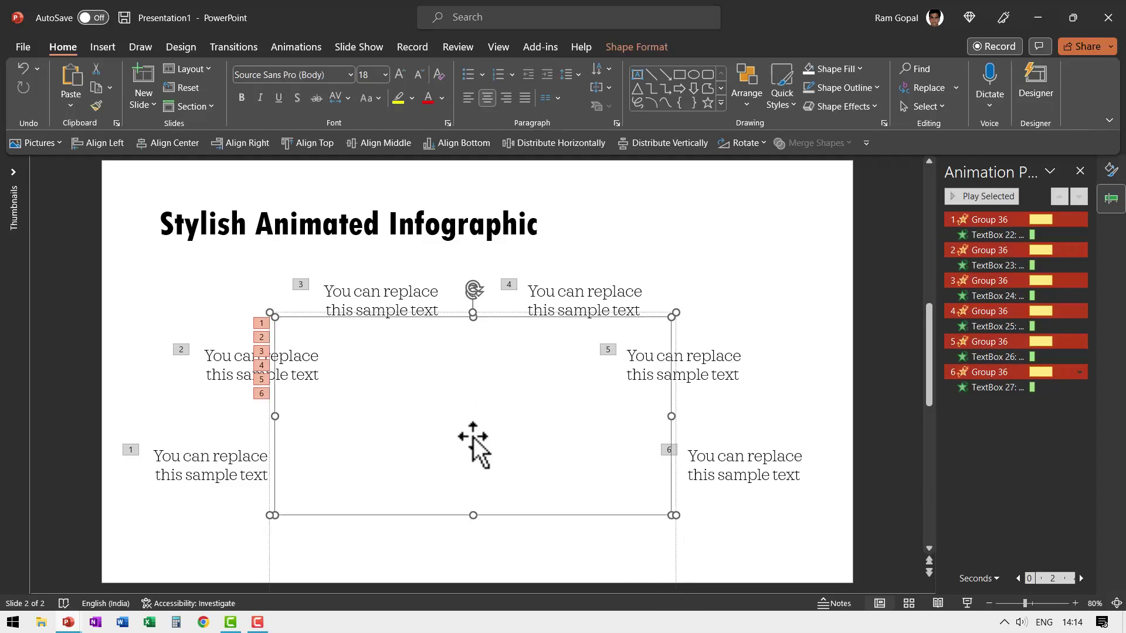
click(843, 71)
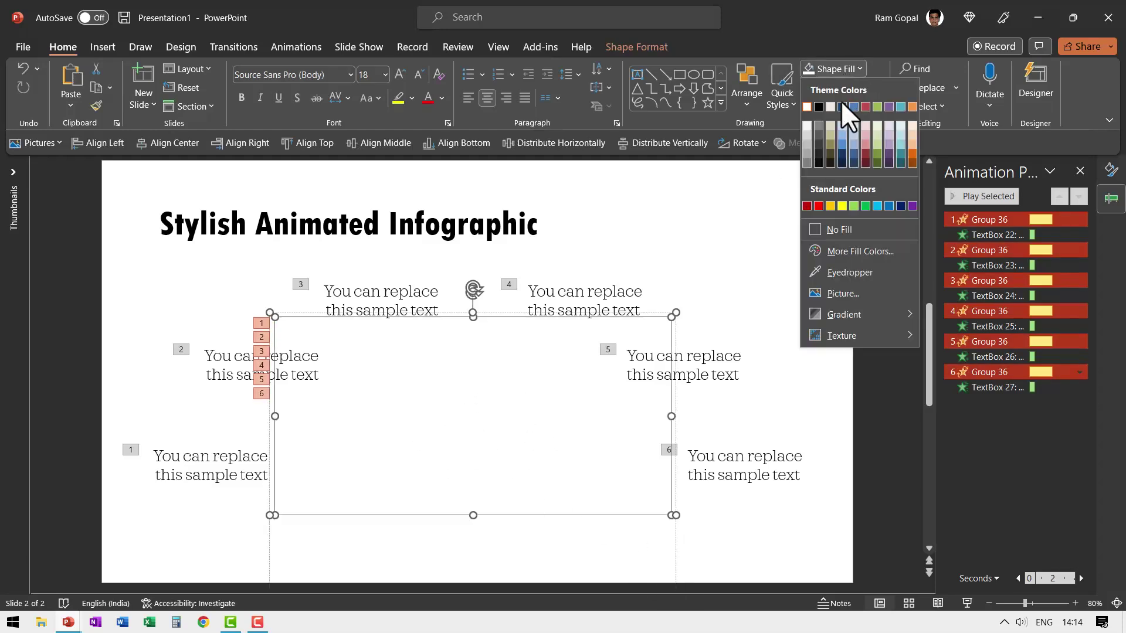
click(830, 143)
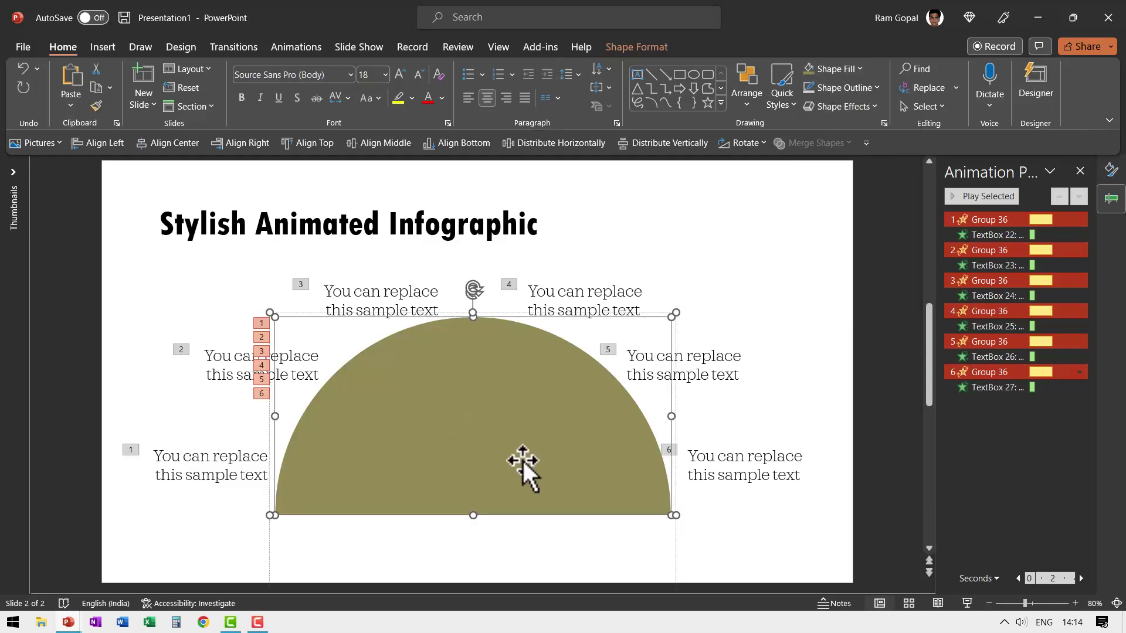
Draw a black 4½ pt line along the base from the left corner to the centre.
click(653, 76)
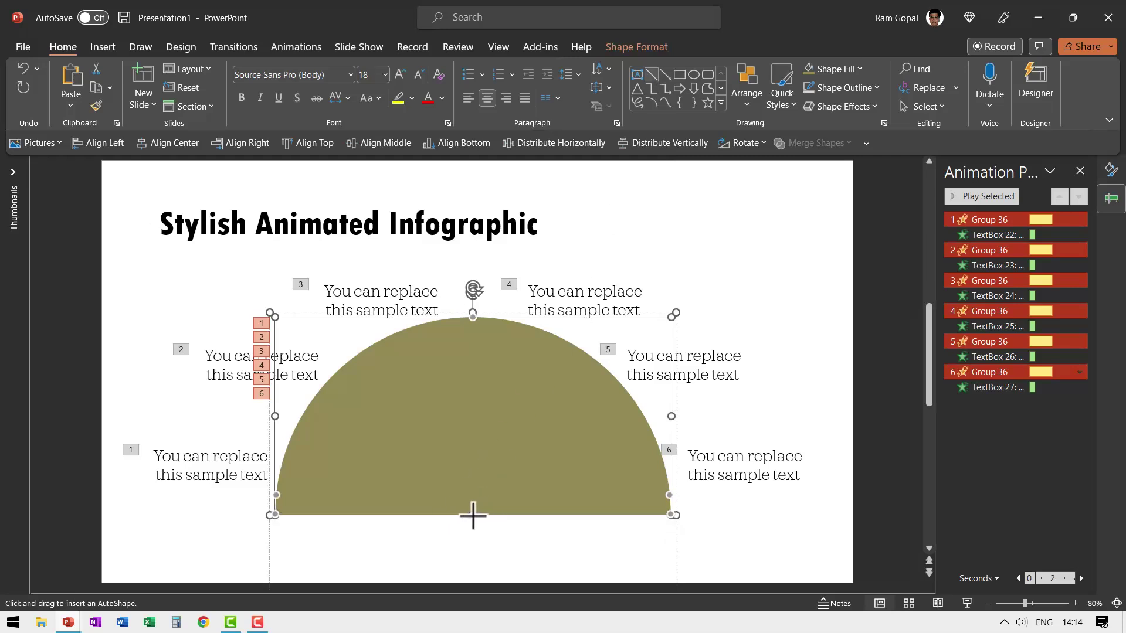
drag(473, 516, 472, 515)
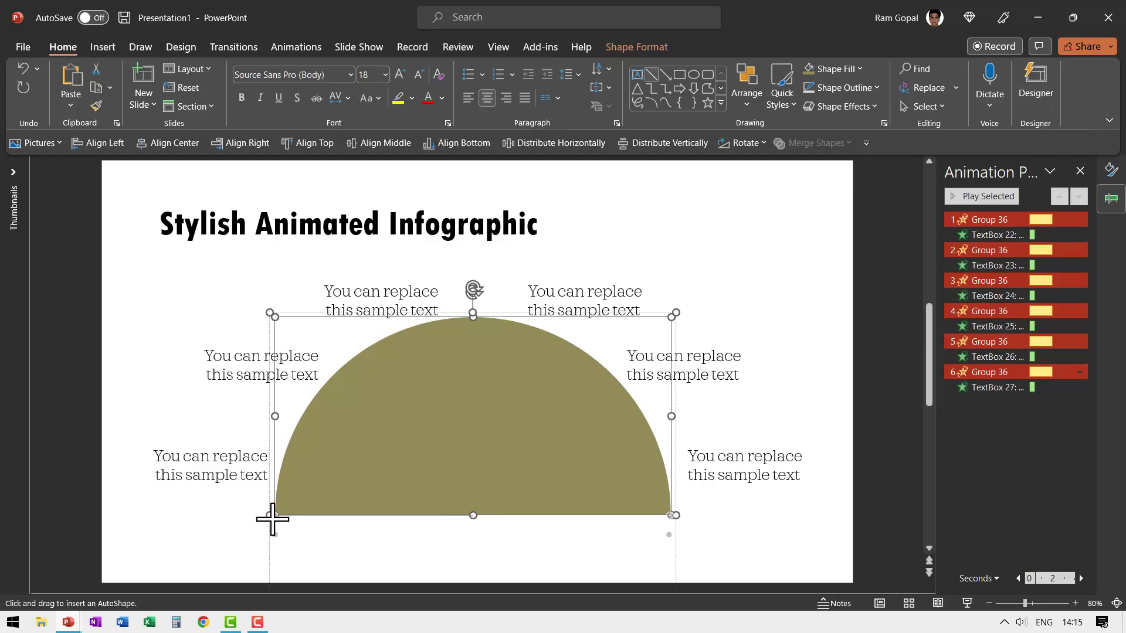
drag(274, 519, 473, 516)
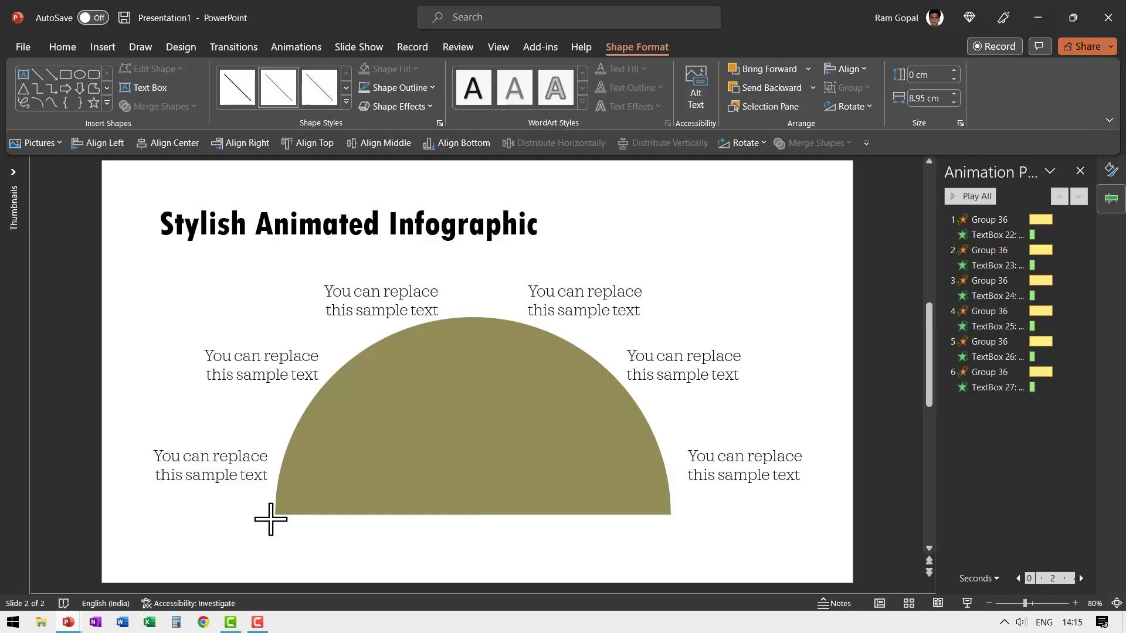
drag(269, 519, 473, 515)
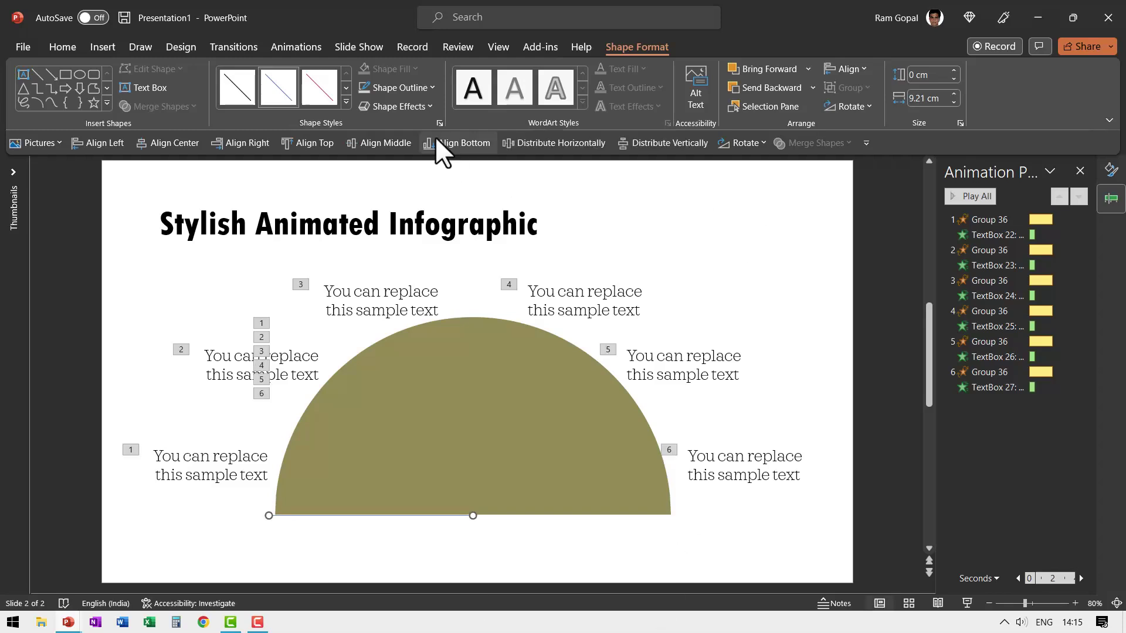
click(388, 89)
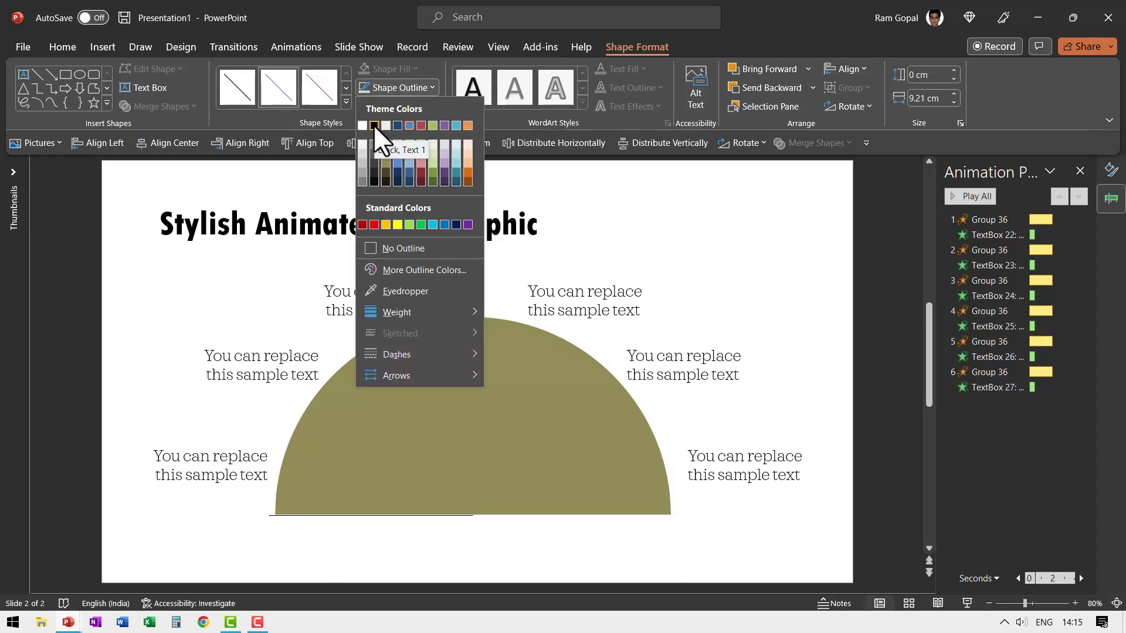
click(375, 124)
click(399, 88)
mouse_move(426, 310)
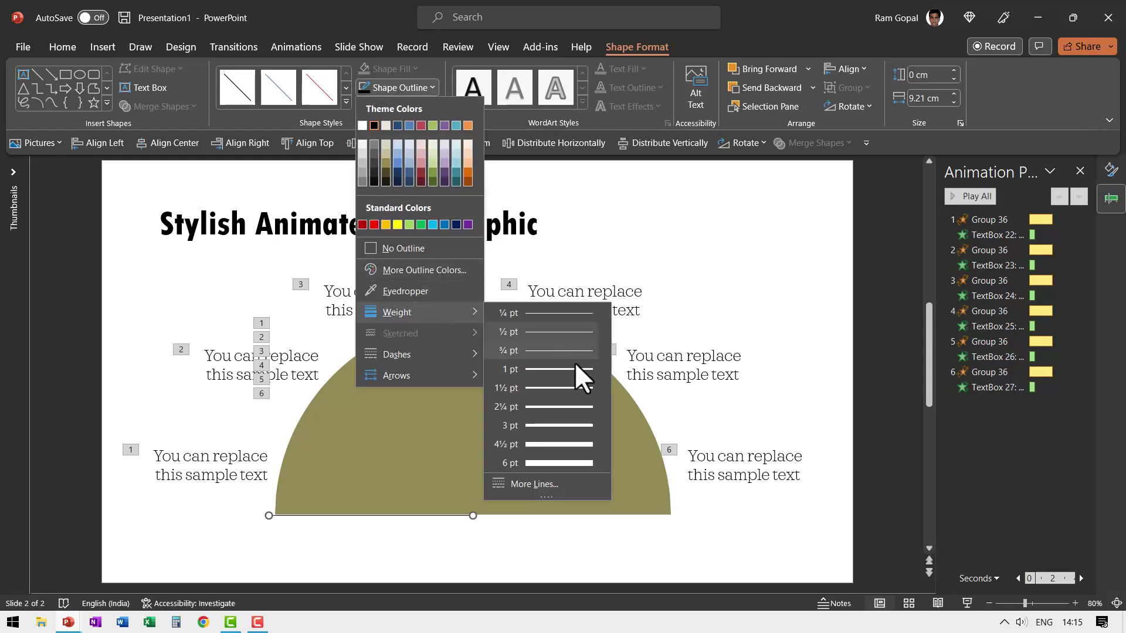
click(562, 444)
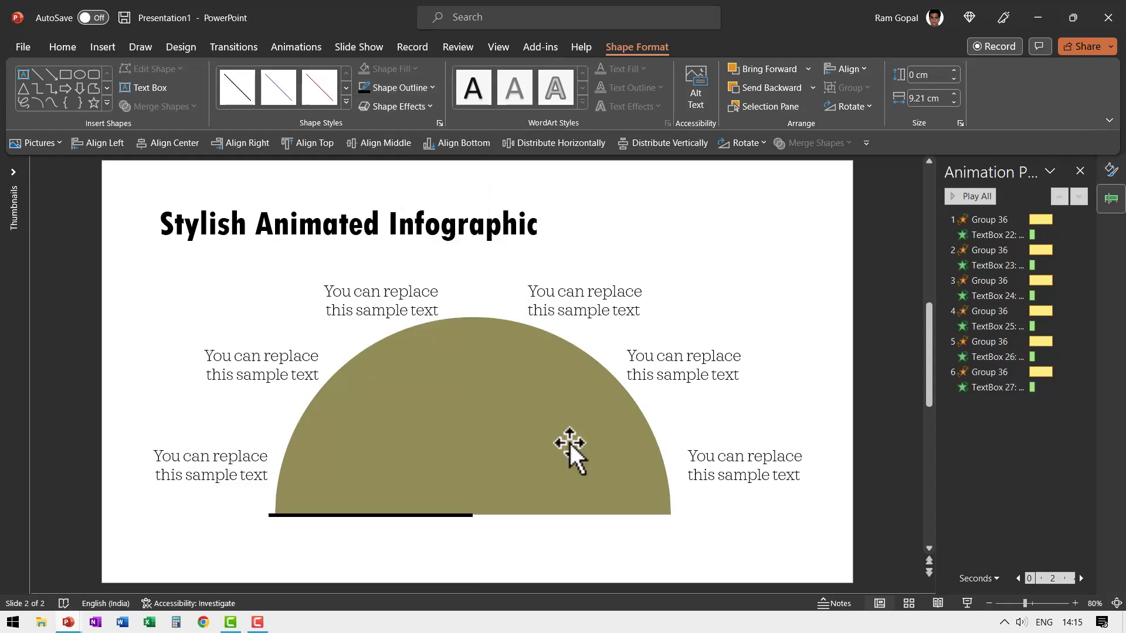
In Format Shape, give the black base line Round cap type and Round join type.
right_click(453, 516)
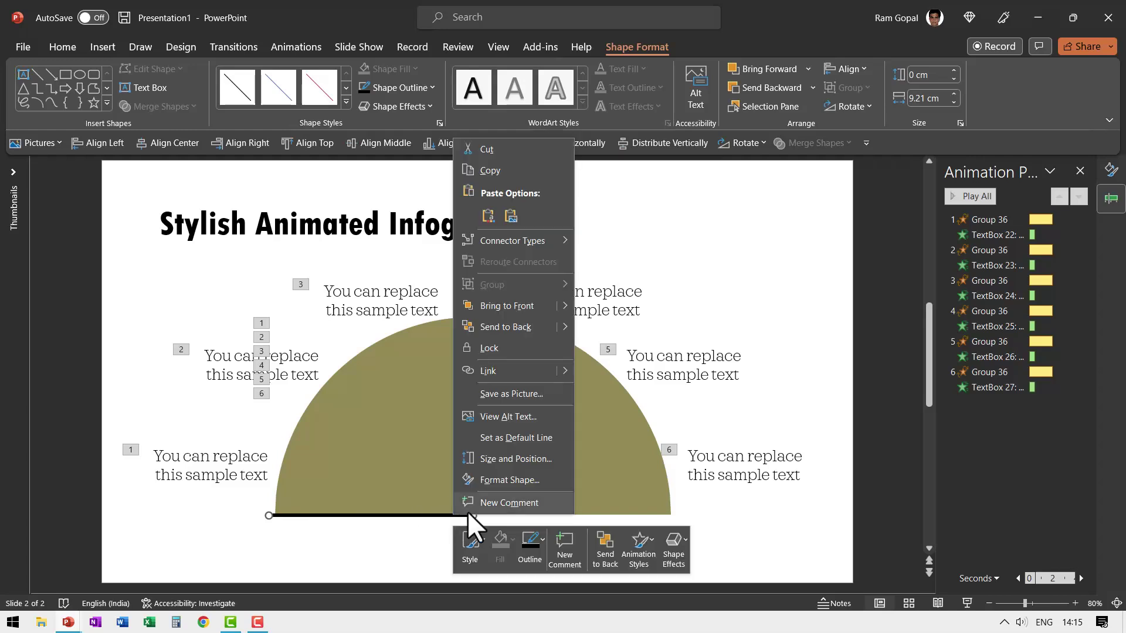
click(498, 479)
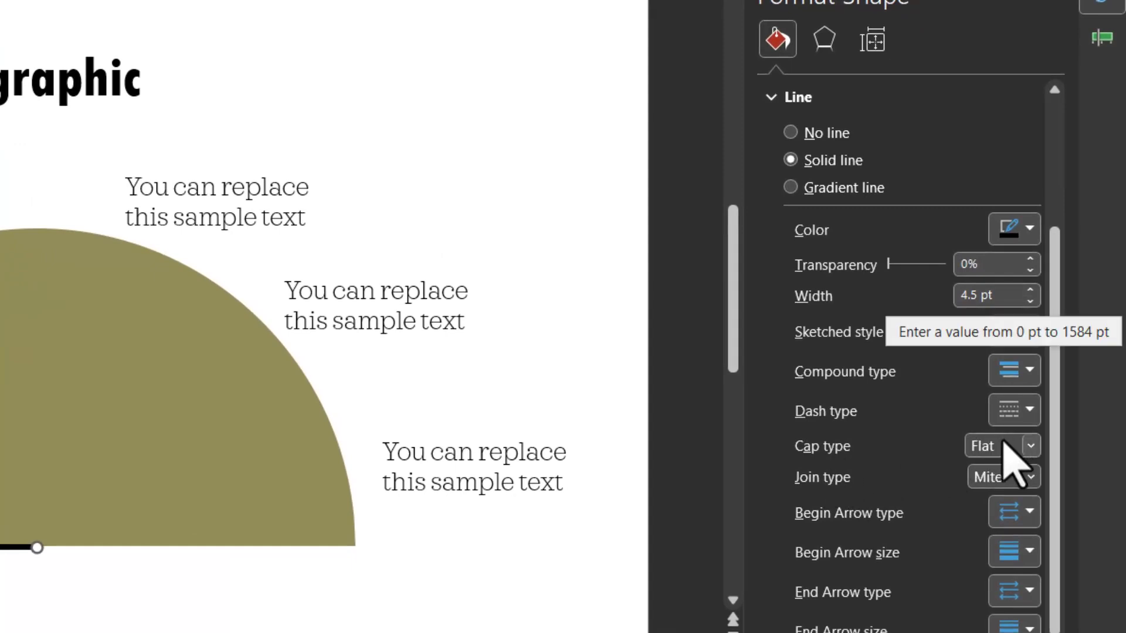
click(1004, 444)
click(1000, 494)
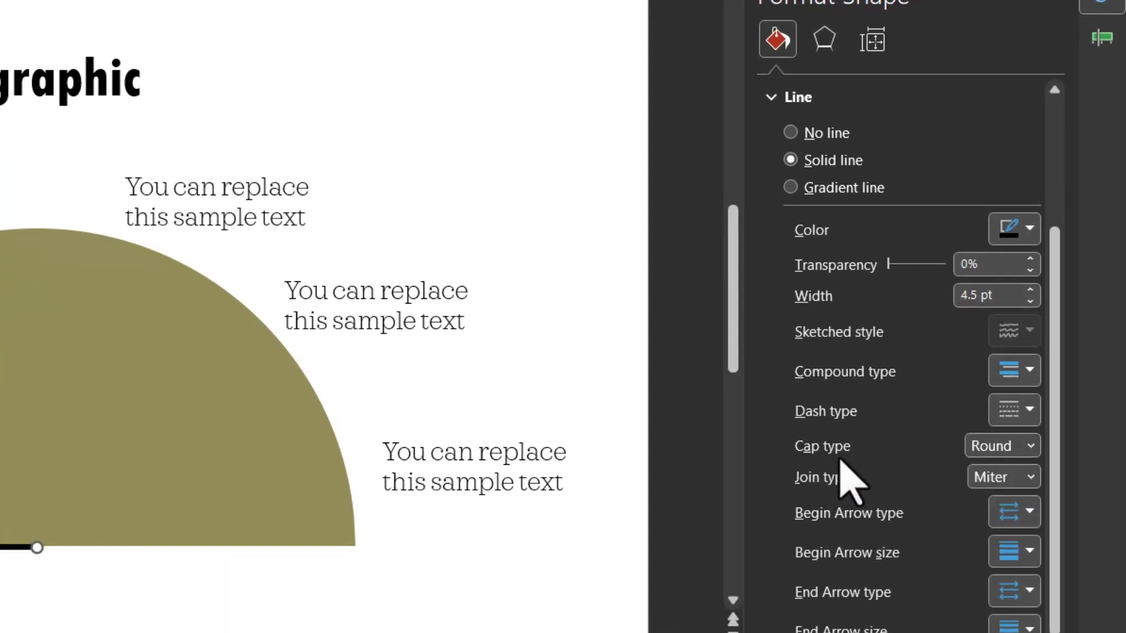
click(1018, 477)
click(997, 498)
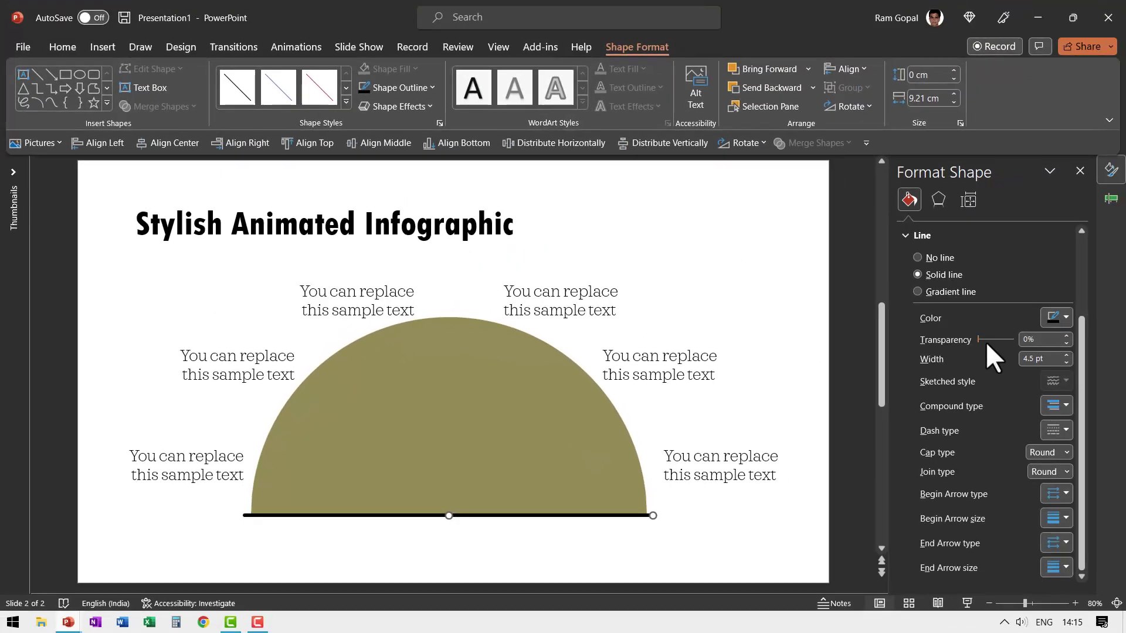
Make the right line 100% transparent and group it with the black left line.
drag(980, 339, 1033, 343)
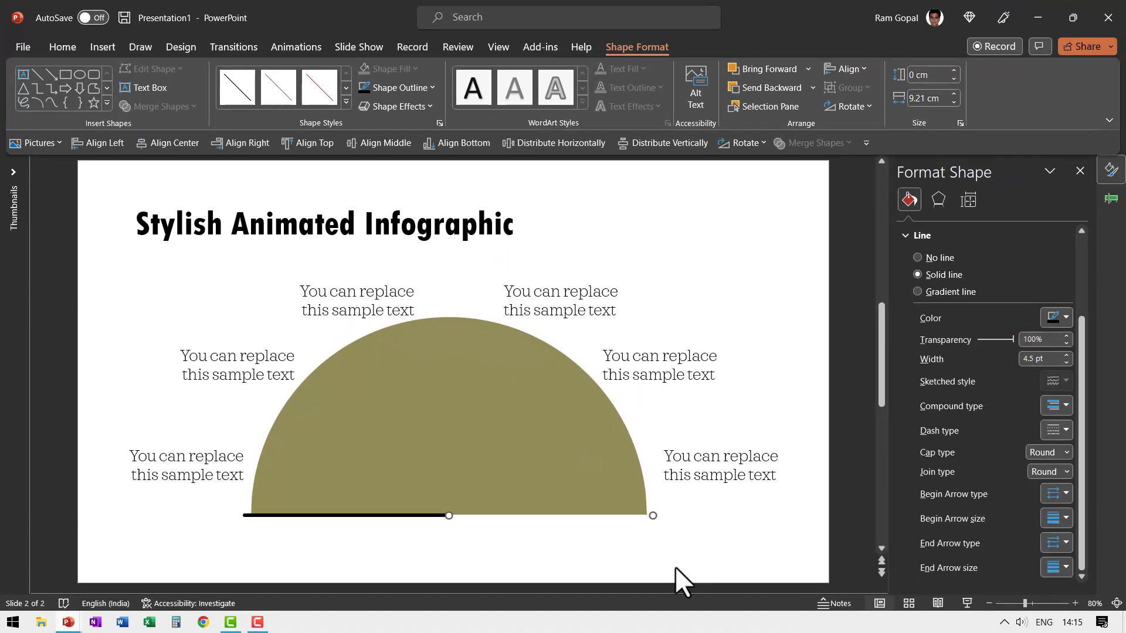
ctrl+click(384, 518)
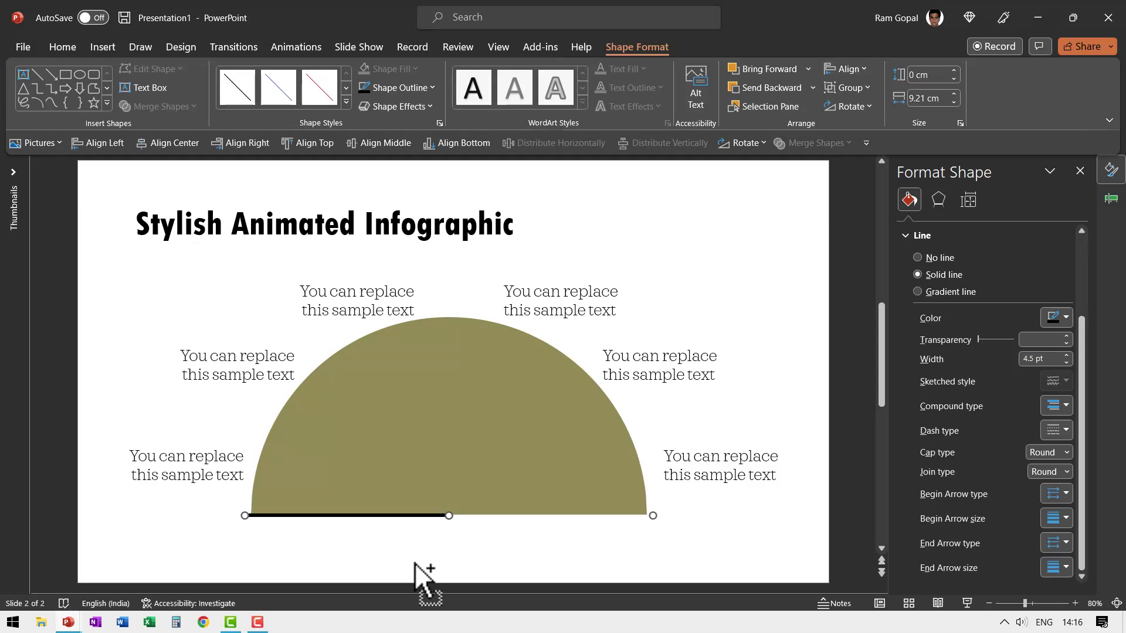
key(ctrl+g)
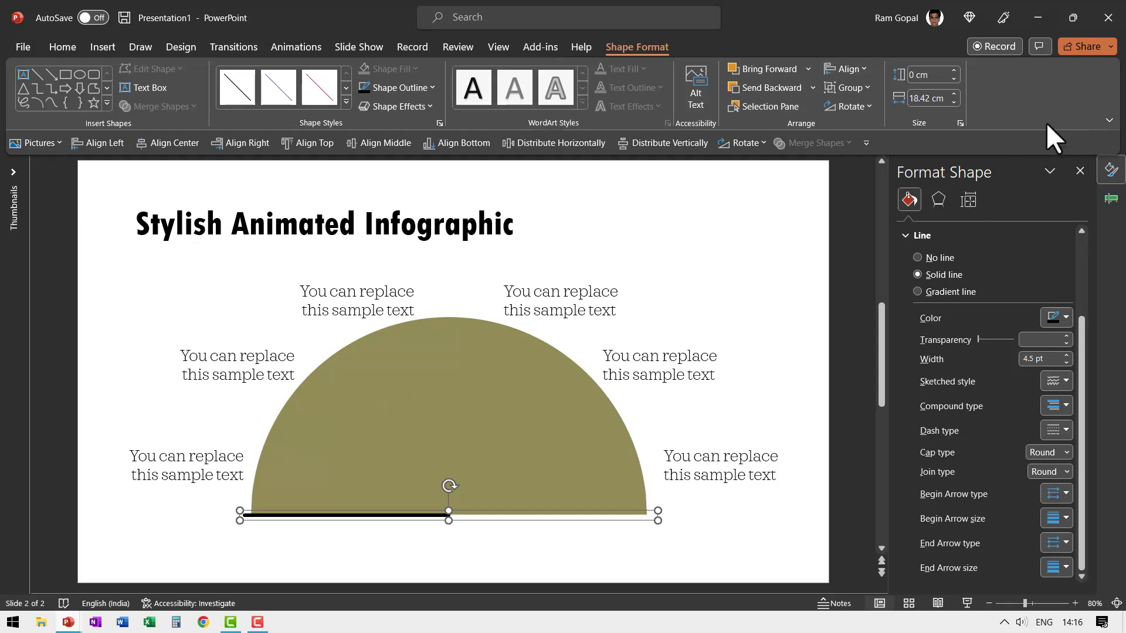
Add a new slide 3 and paste a copy of the semicircle group onto it.
click(1078, 174)
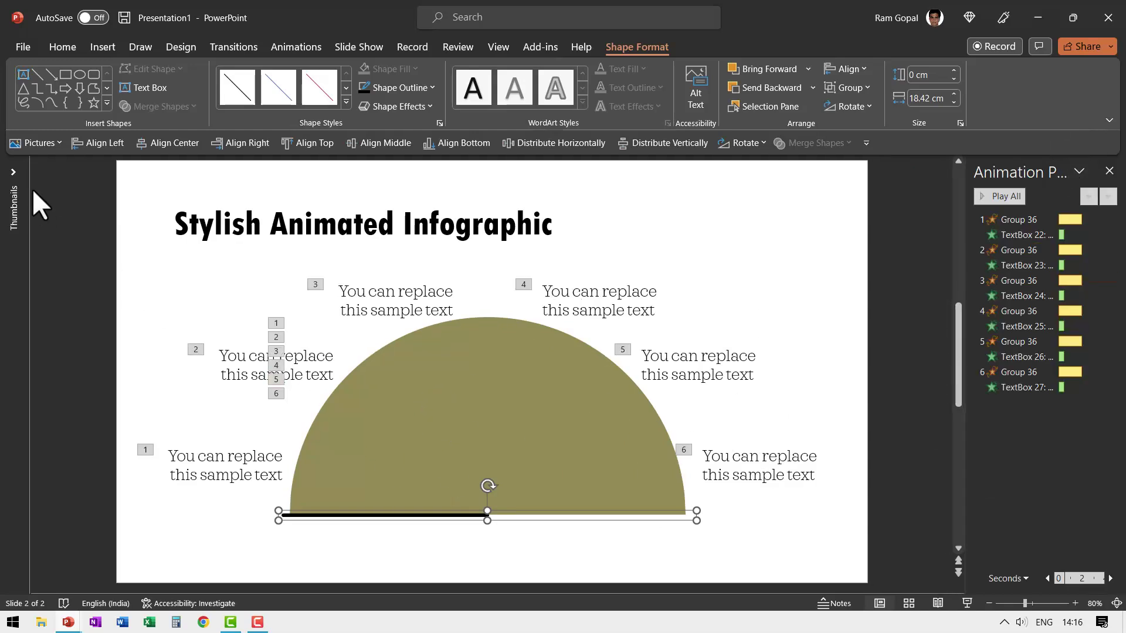
click(20, 175)
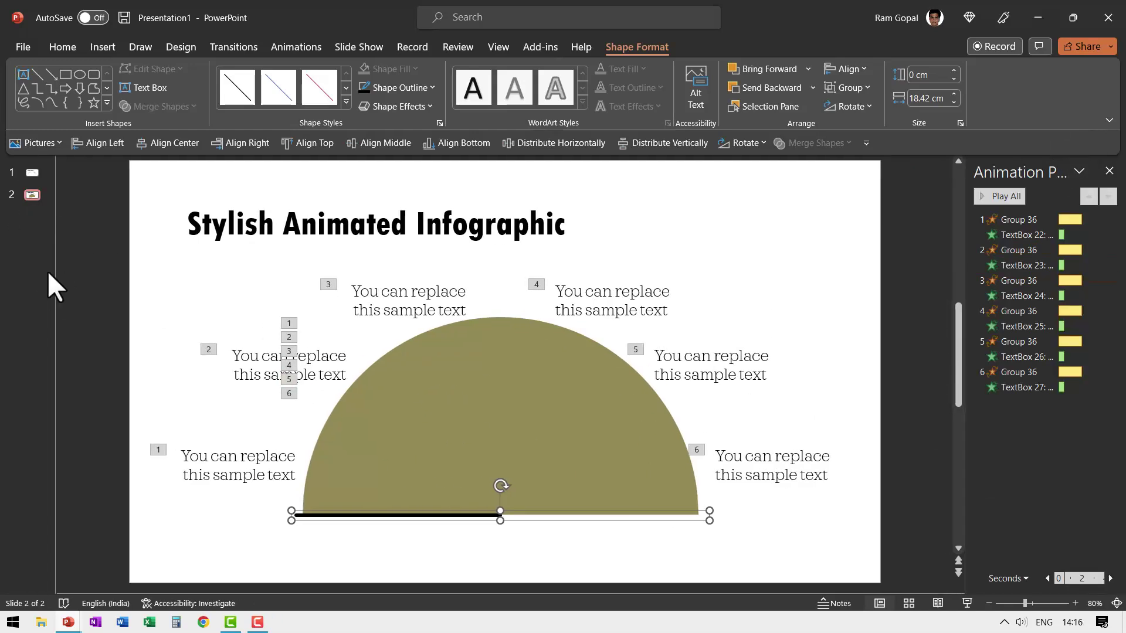
right_click(37, 195)
click(59, 326)
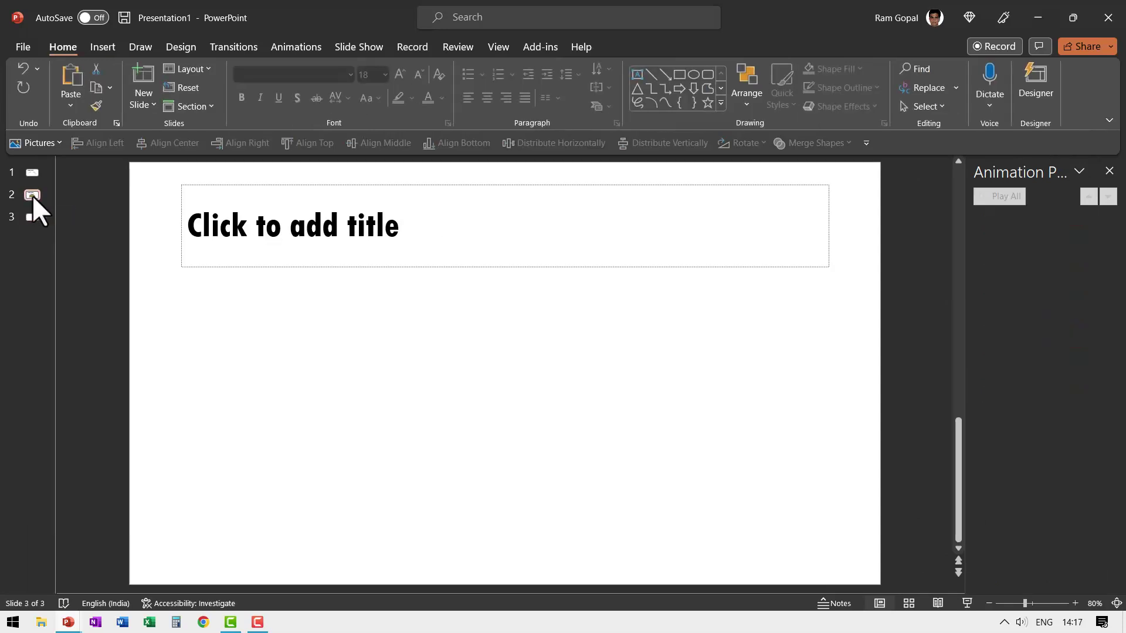
click(33, 195)
click(512, 350)
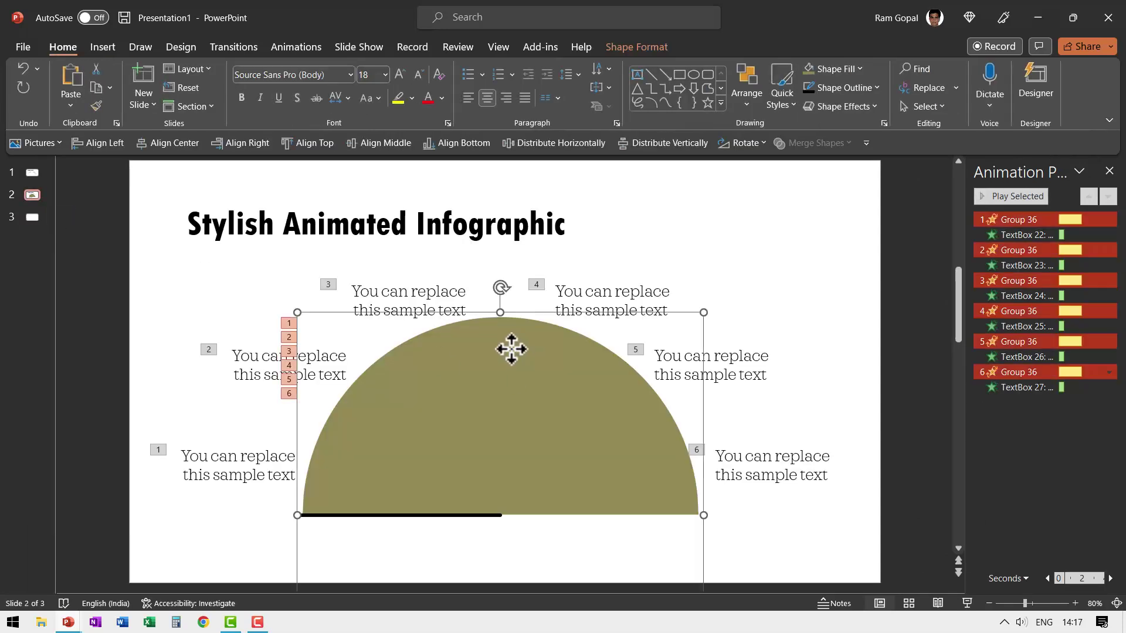
click(33, 217)
key(ctrl+v)
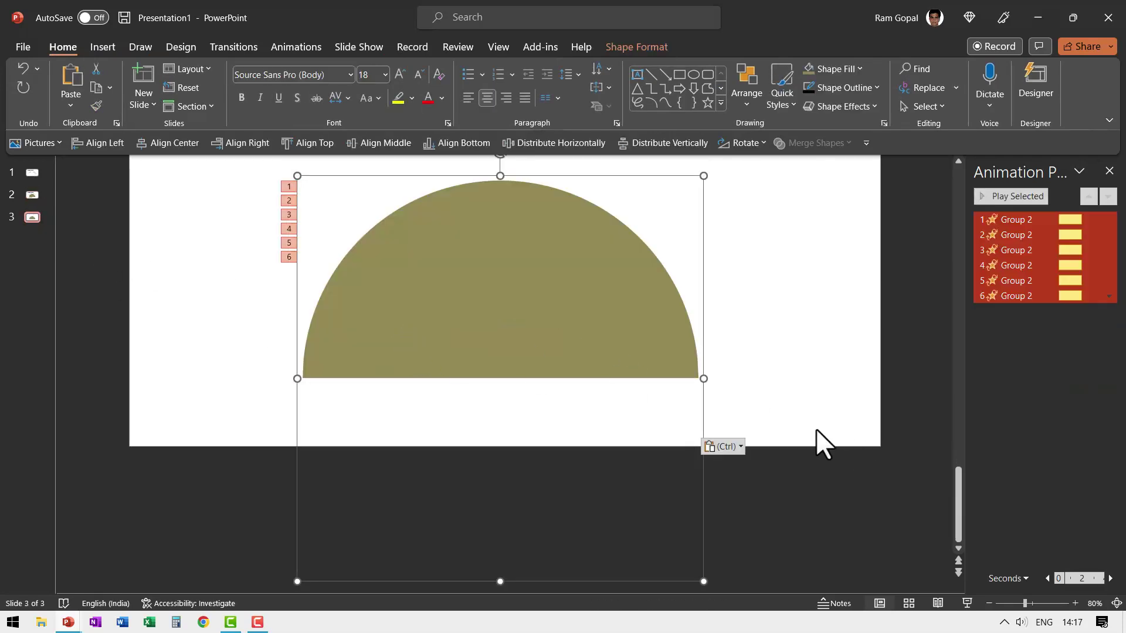
On slide 2, delete the semicircle group's Spin animations.
click(32, 195)
click(533, 289)
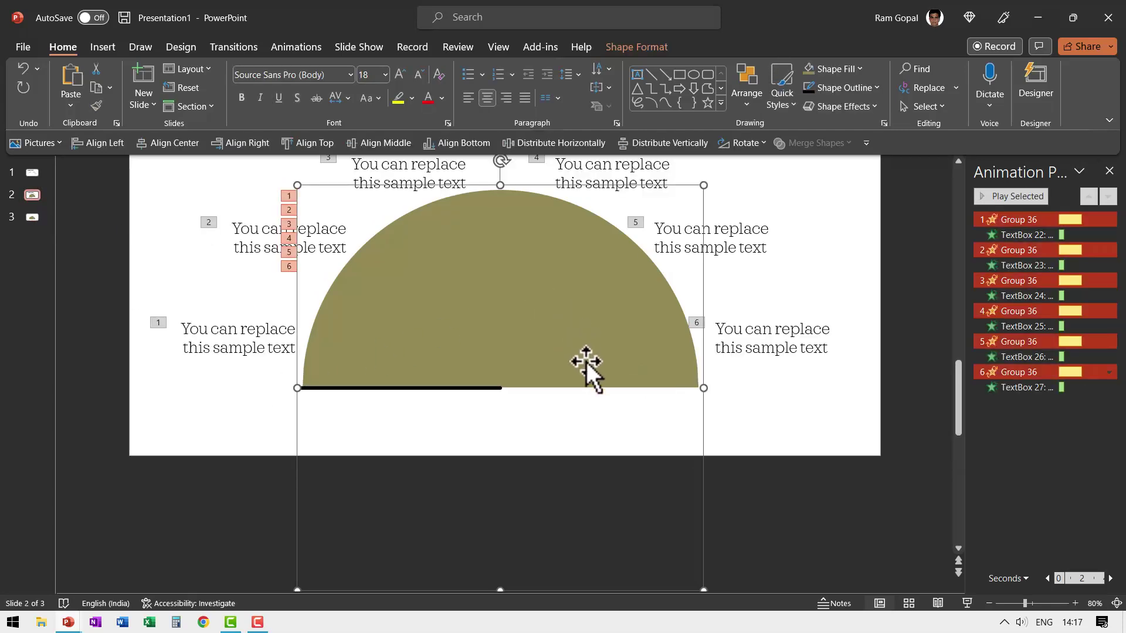
click(414, 389)
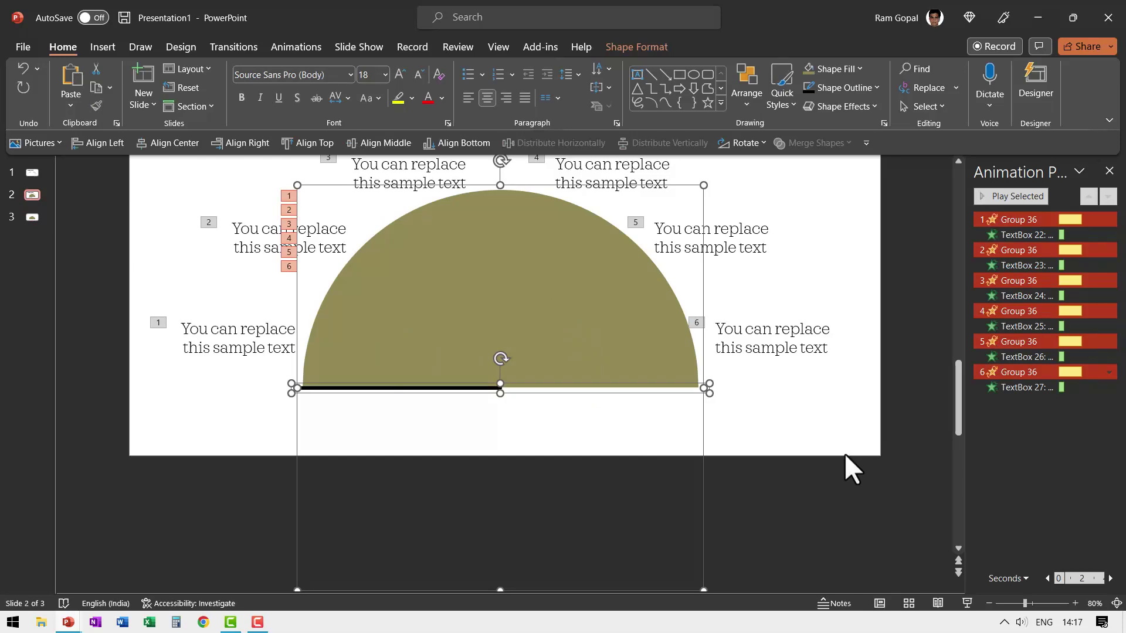
key(Delete)
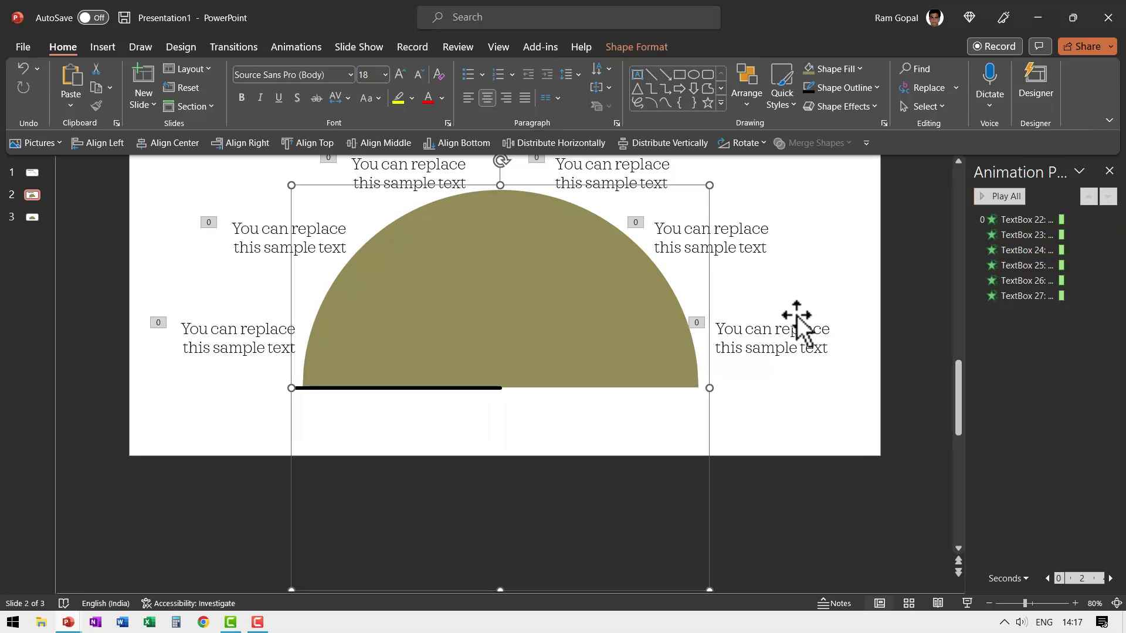
Copy the six Spin effects from slide 3's semicircle group onto slide 2's Group 42 with Animation Painter.
click(28, 218)
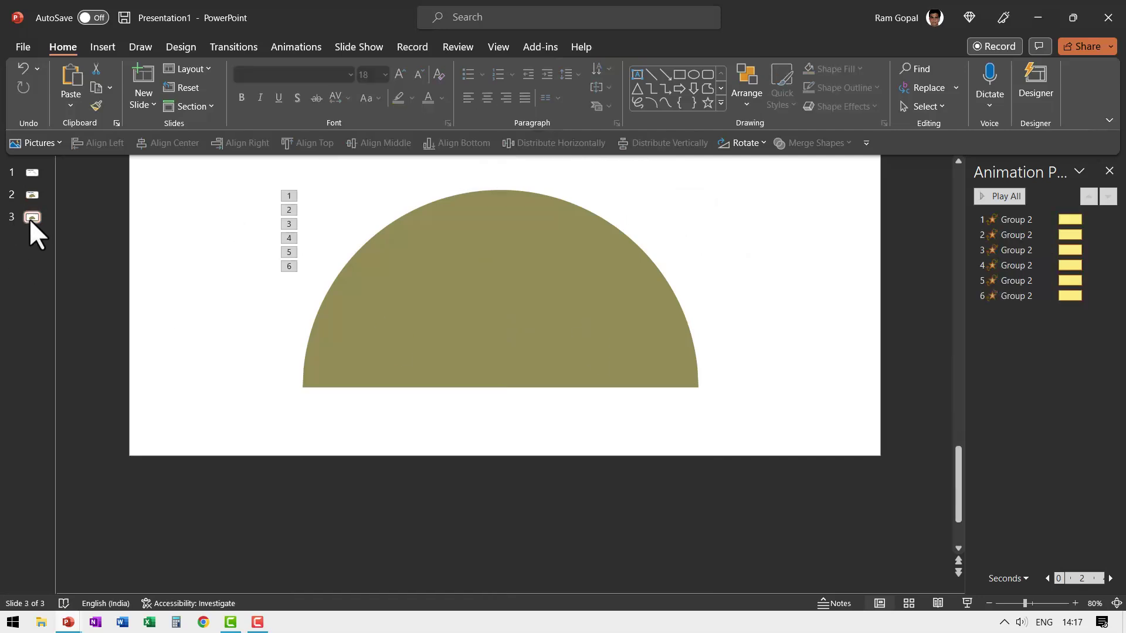
click(526, 297)
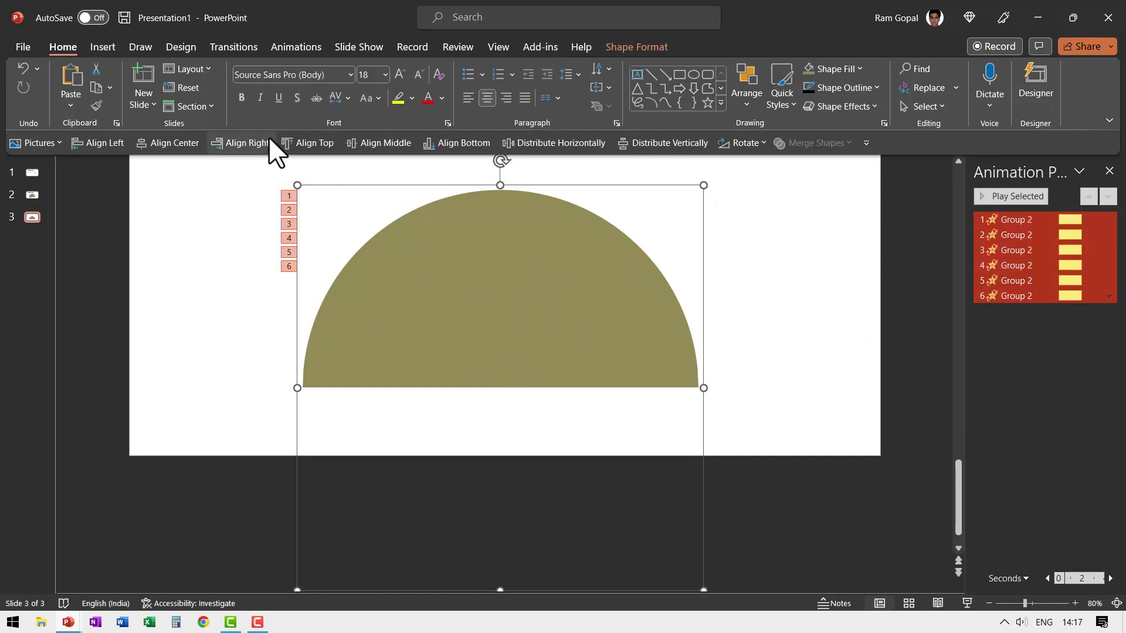
click(294, 45)
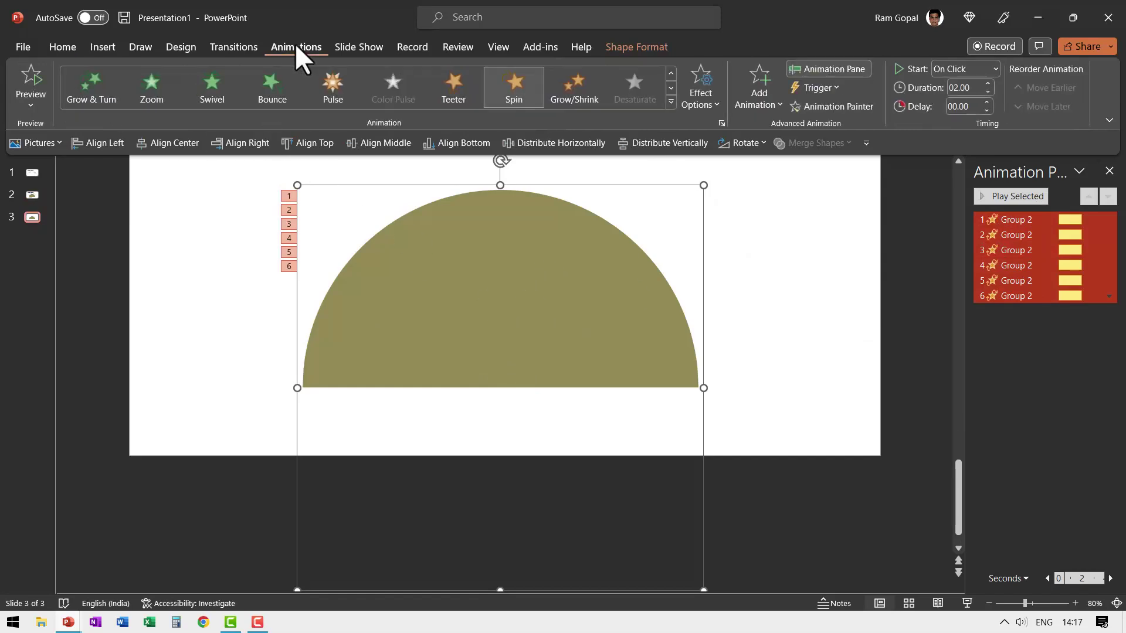
click(826, 107)
click(580, 269)
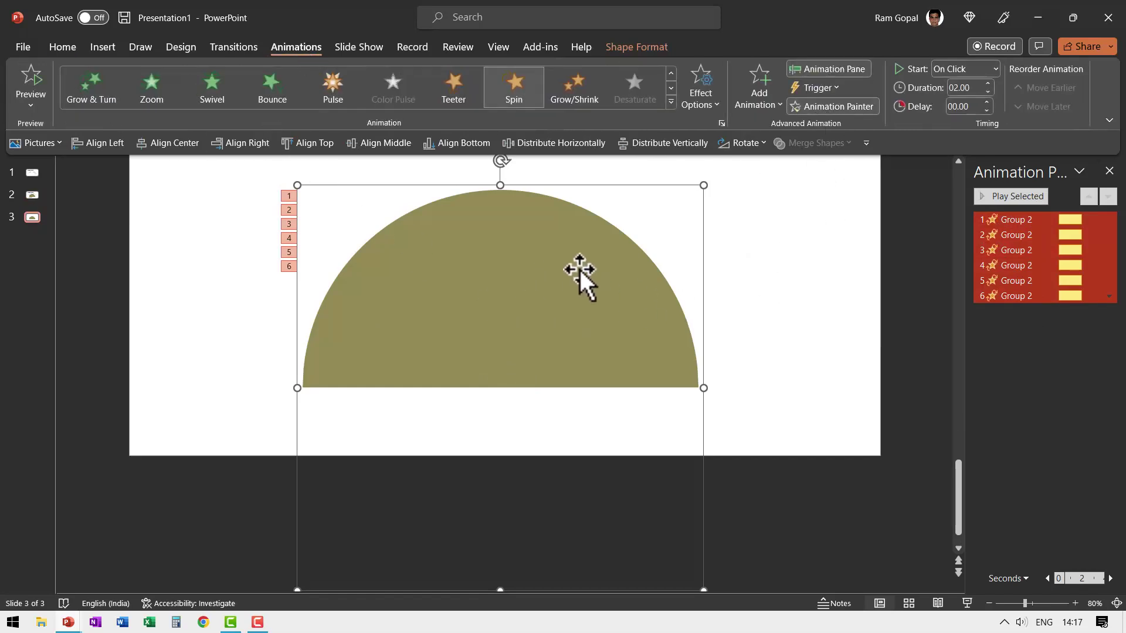
scroll(757, 326, up, 2)
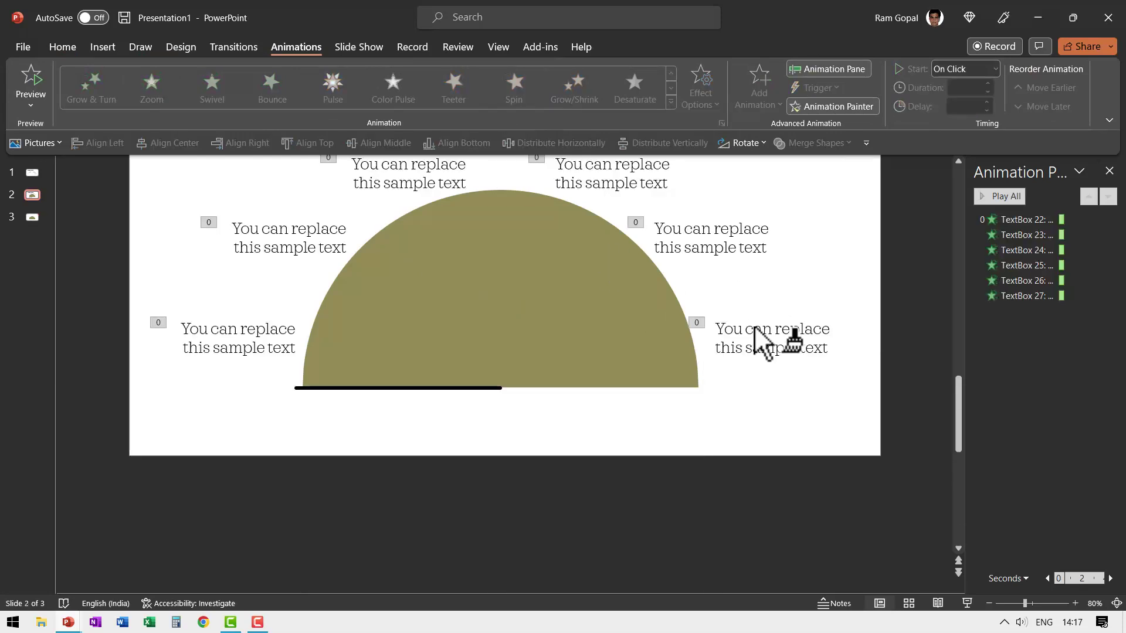
click(516, 276)
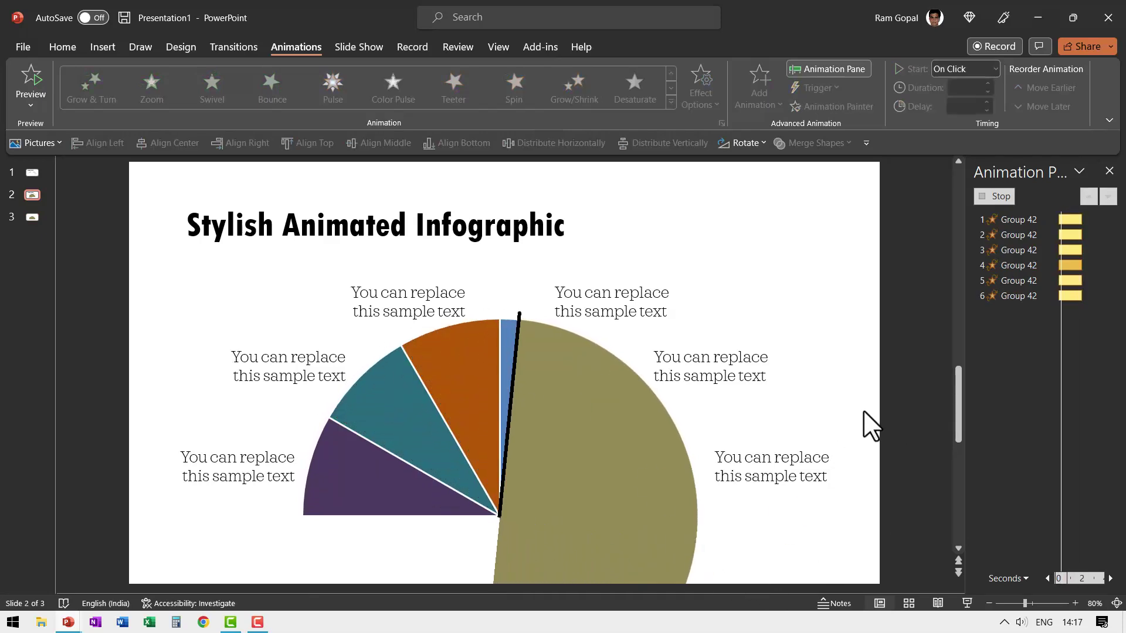
scroll(866, 366, down, 2)
click(868, 369)
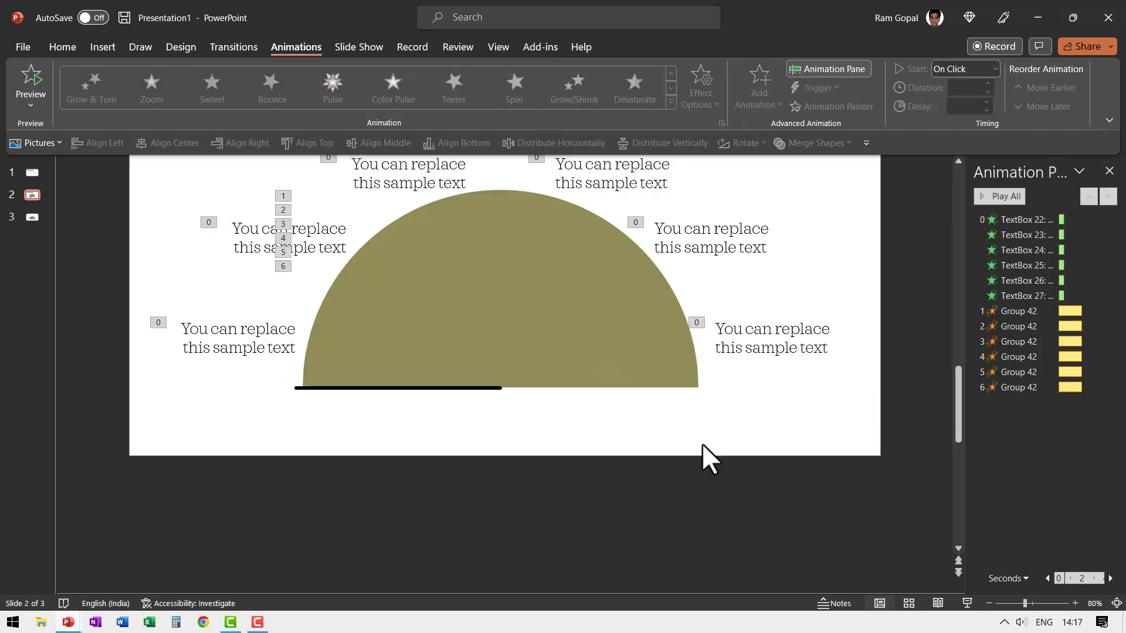
Fill the slide 2 semicircle group with white.
click(550, 286)
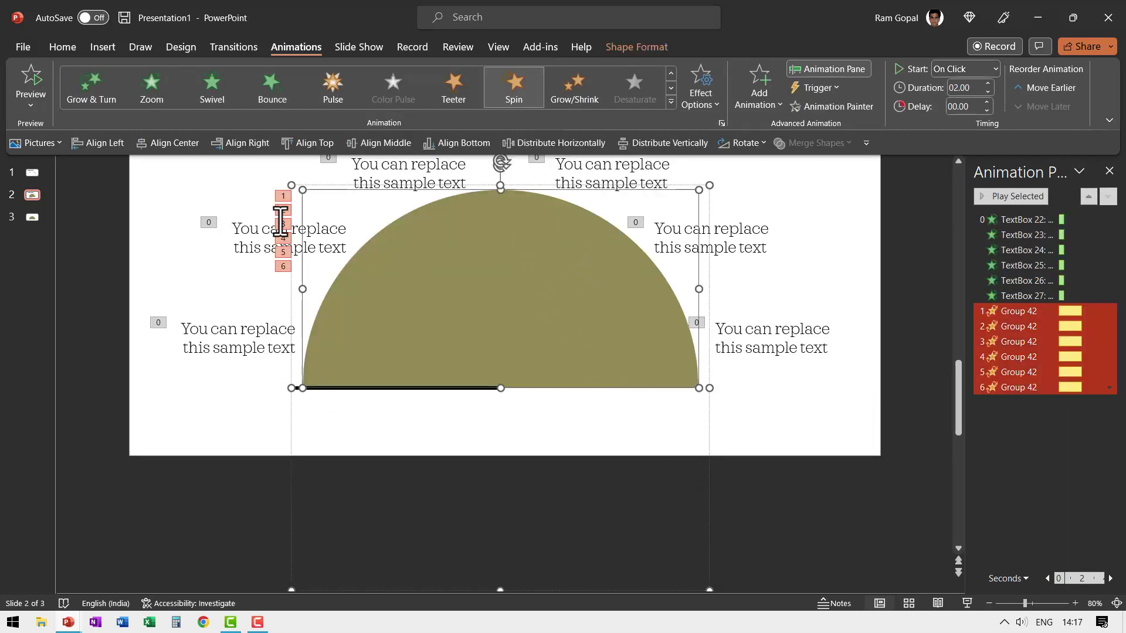
click(62, 47)
click(823, 68)
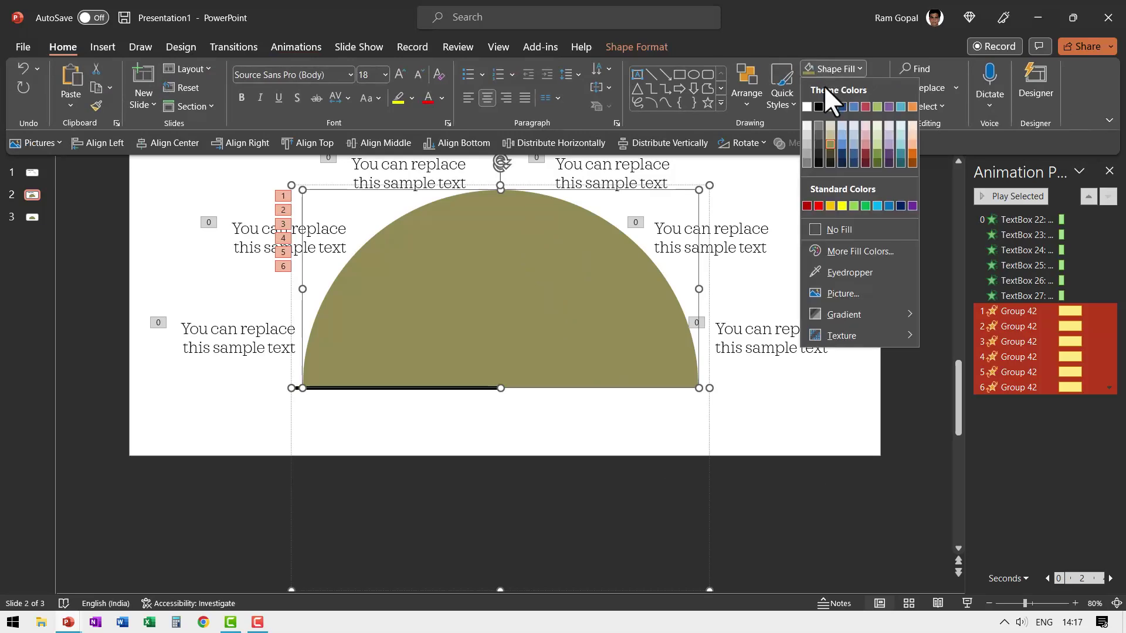
click(807, 107)
click(959, 375)
Reorder the Animation Pane so TextBox 22, 23 and 24 entrances follow their matching Group 42 spins.
mouse_move(997, 319)
mouse_down()
mouse_move(975, 320)
mouse_move(1013, 220)
mouse_move(1004, 217)
mouse_move(1010, 320)
mouse_move(1006, 302)
mouse_up()
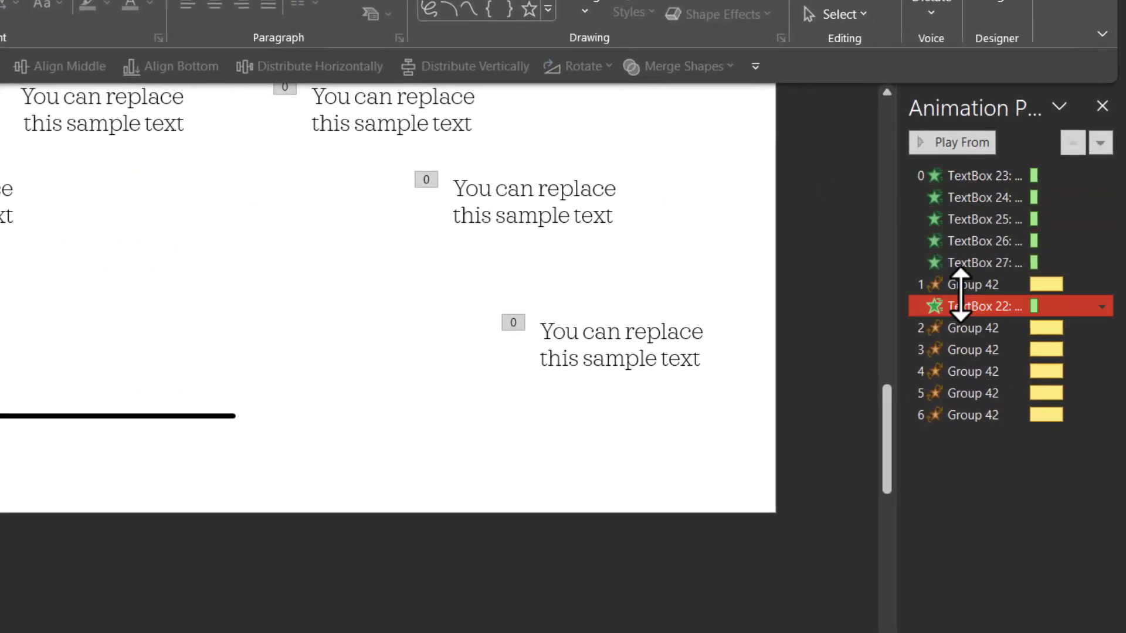
drag(974, 175, 985, 341)
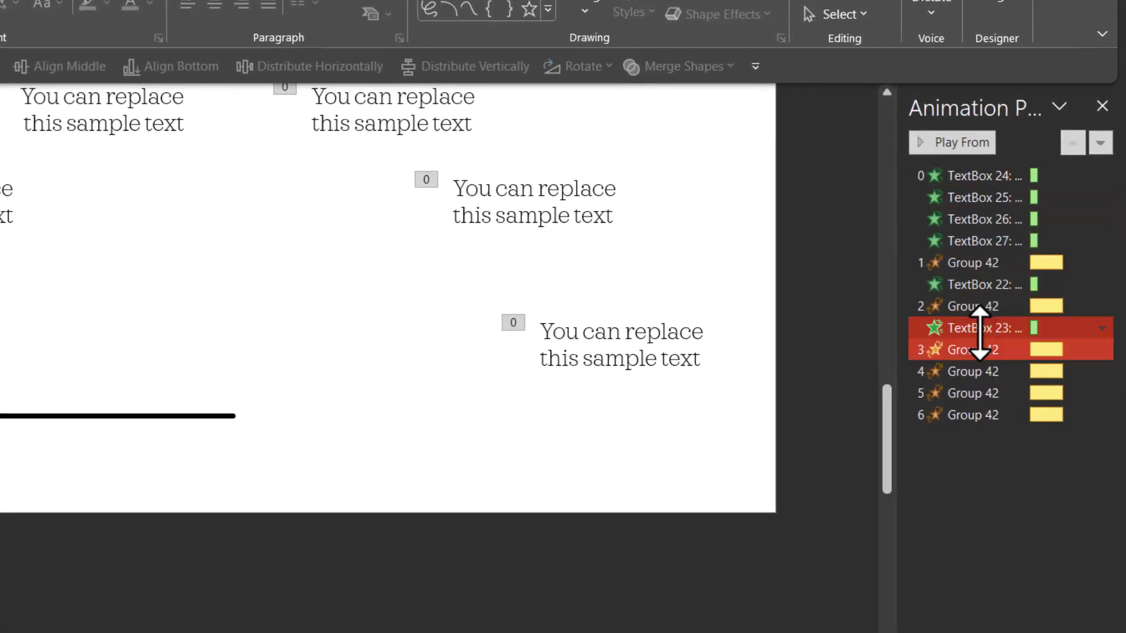
click(978, 176)
drag(978, 181, 974, 431)
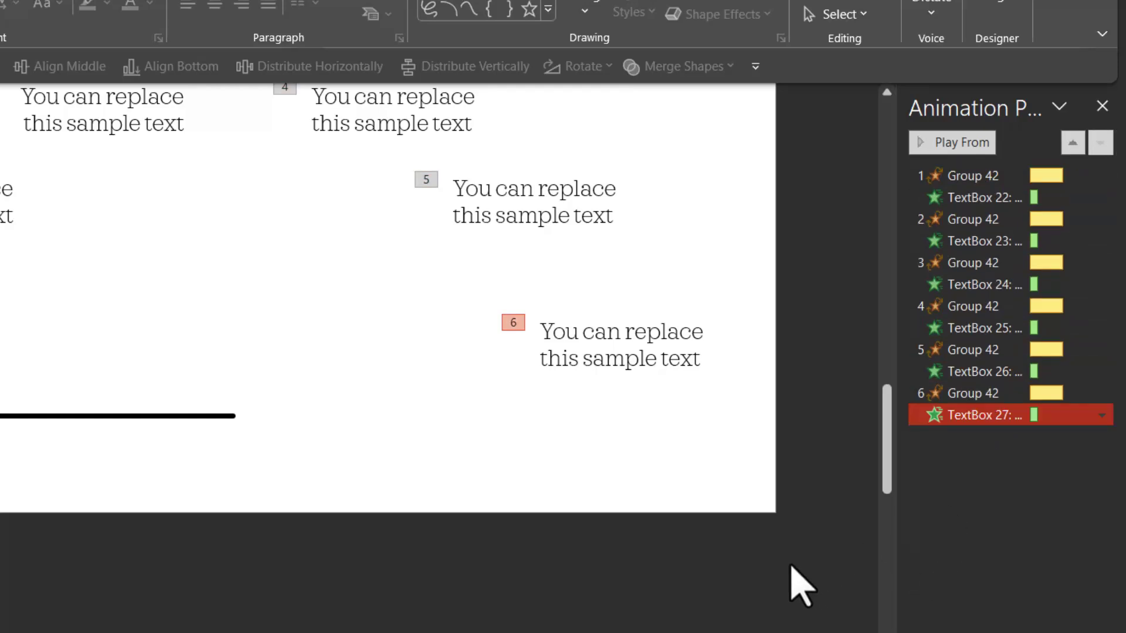
Give the TextBox 22–27 label entrances a 01.00-second delay.
scroll(807, 522, up, 4)
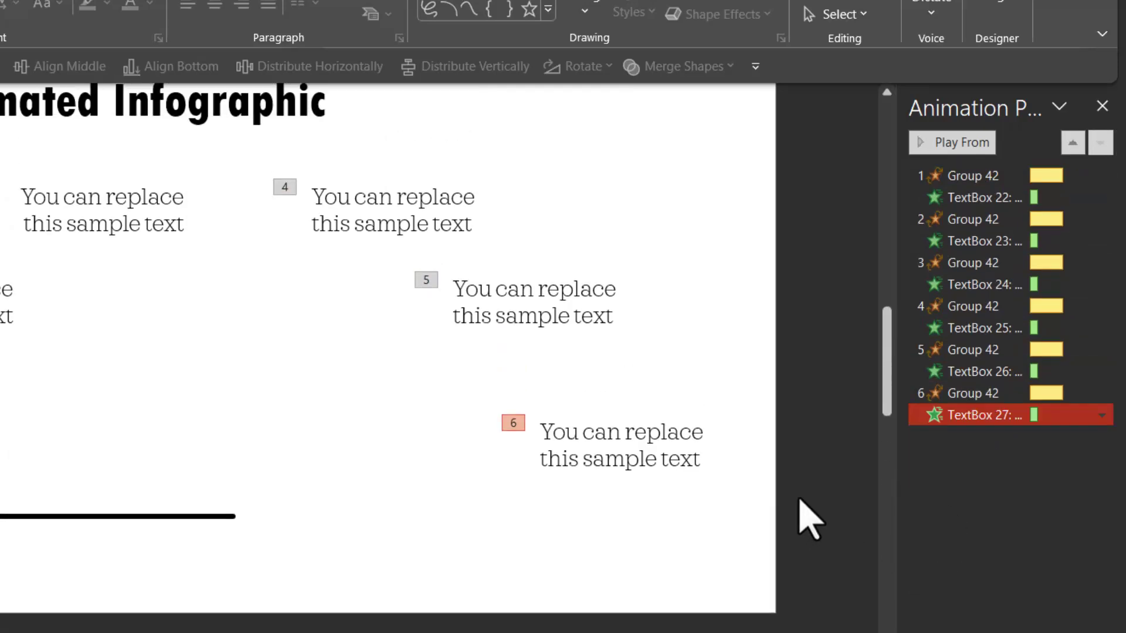
mouse_move(992, 197)
mouse_down()
mouse_move(966, 188)
mouse_move(973, 211)
mouse_move(945, 176)
mouse_move(1048, 199)
mouse_move(987, 198)
mouse_up()
click(987, 198)
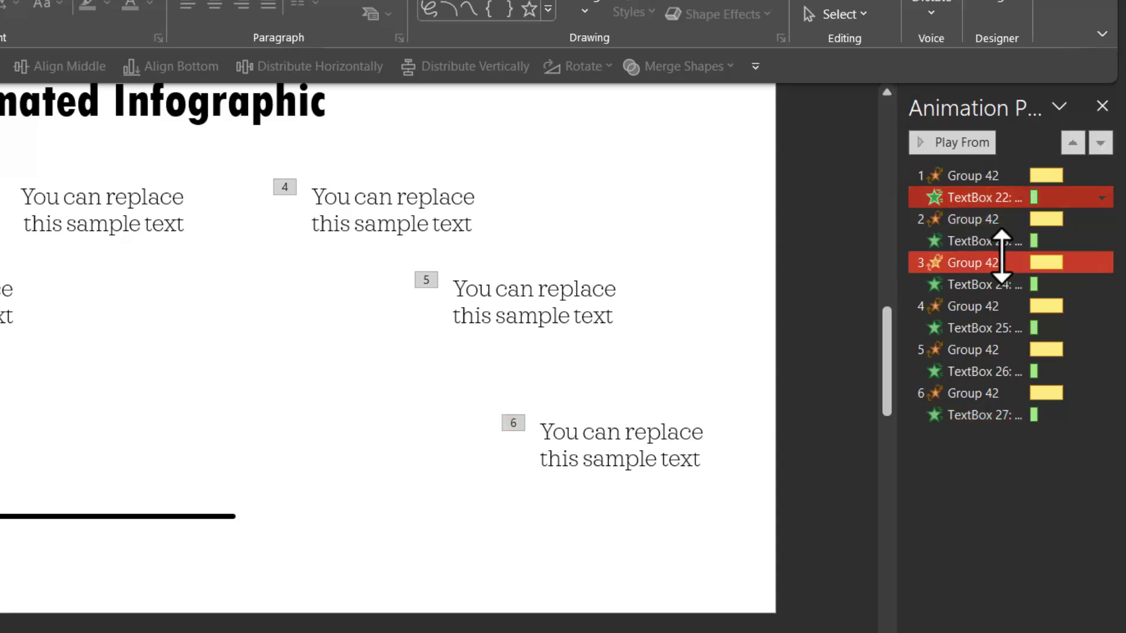
ctrl+click(955, 240)
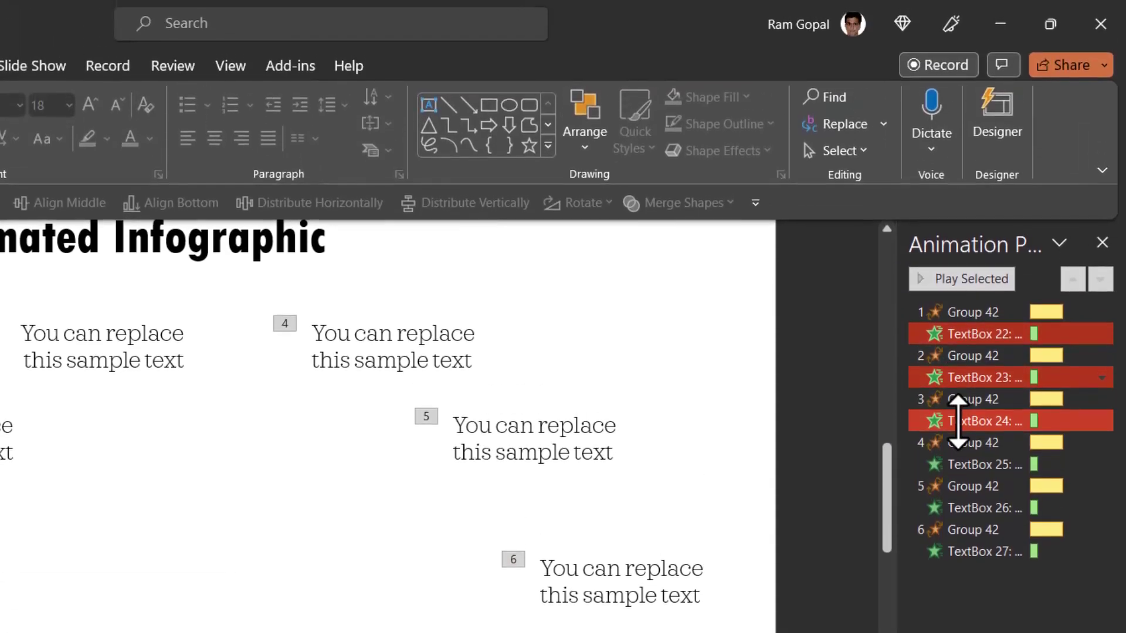
ctrl+click(957, 421)
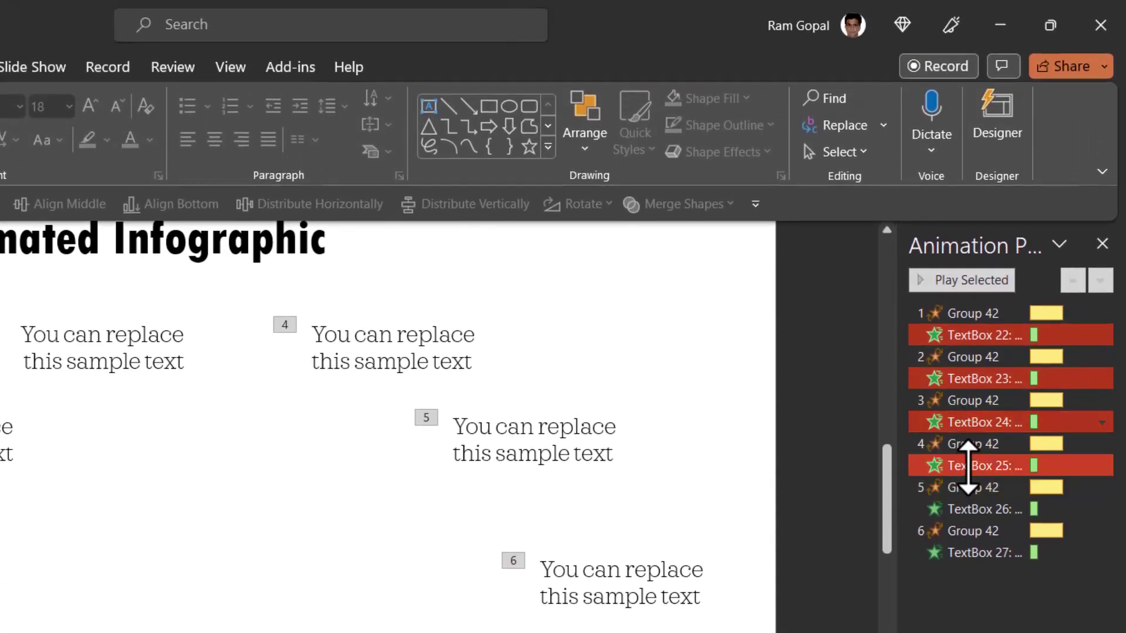
ctrl+click(957, 465)
ctrl+click(964, 508)
ctrl+click(968, 552)
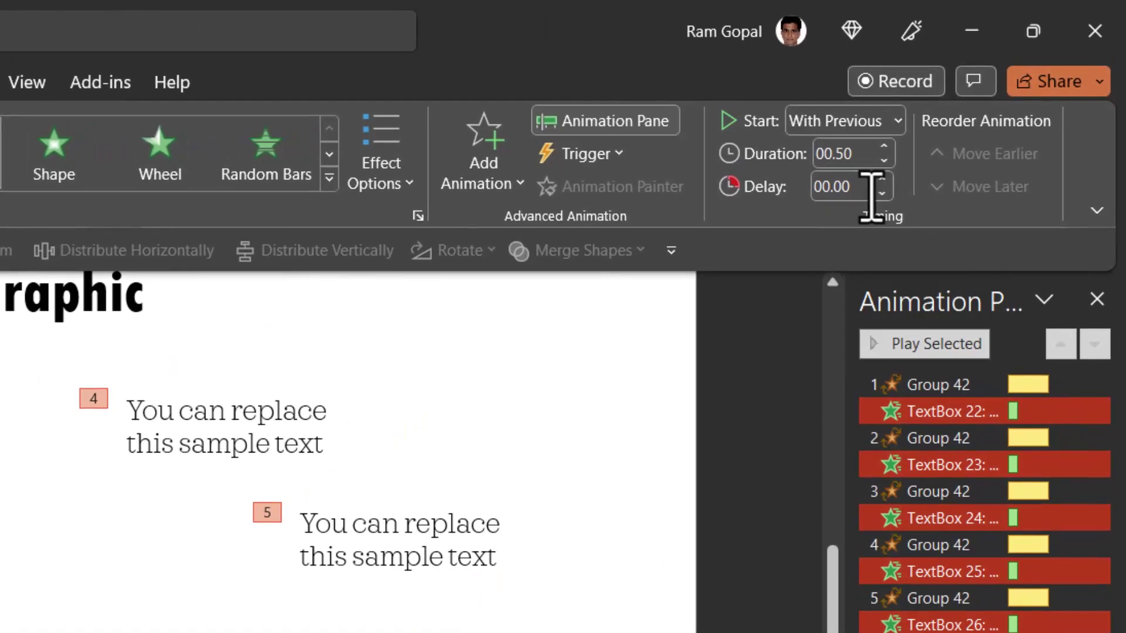
click(870, 188)
text(1)
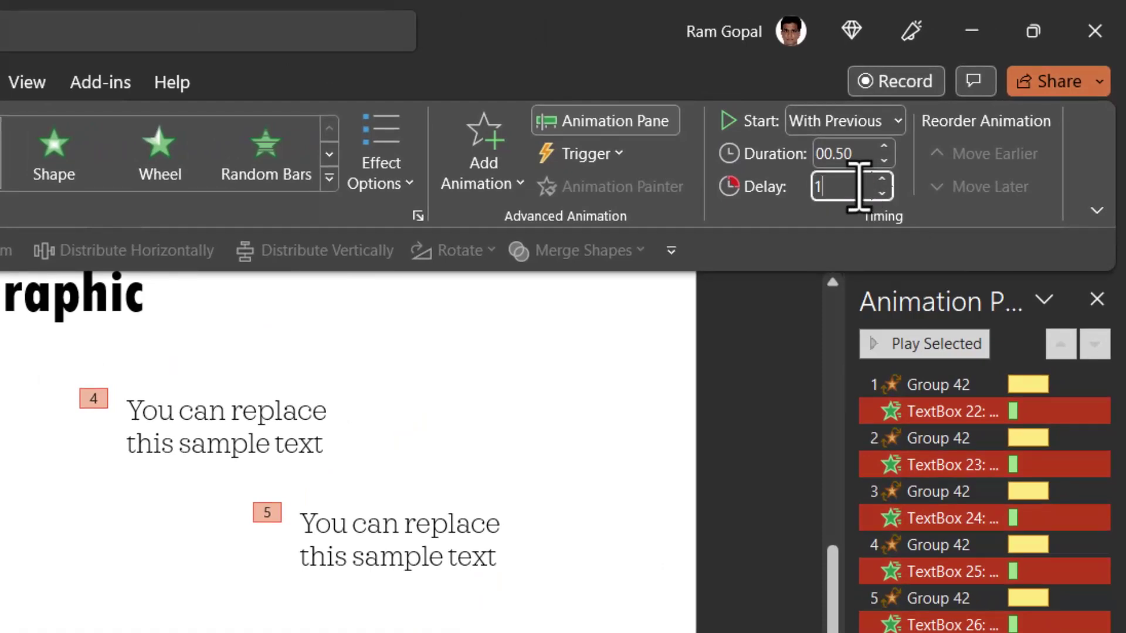
key(Return)
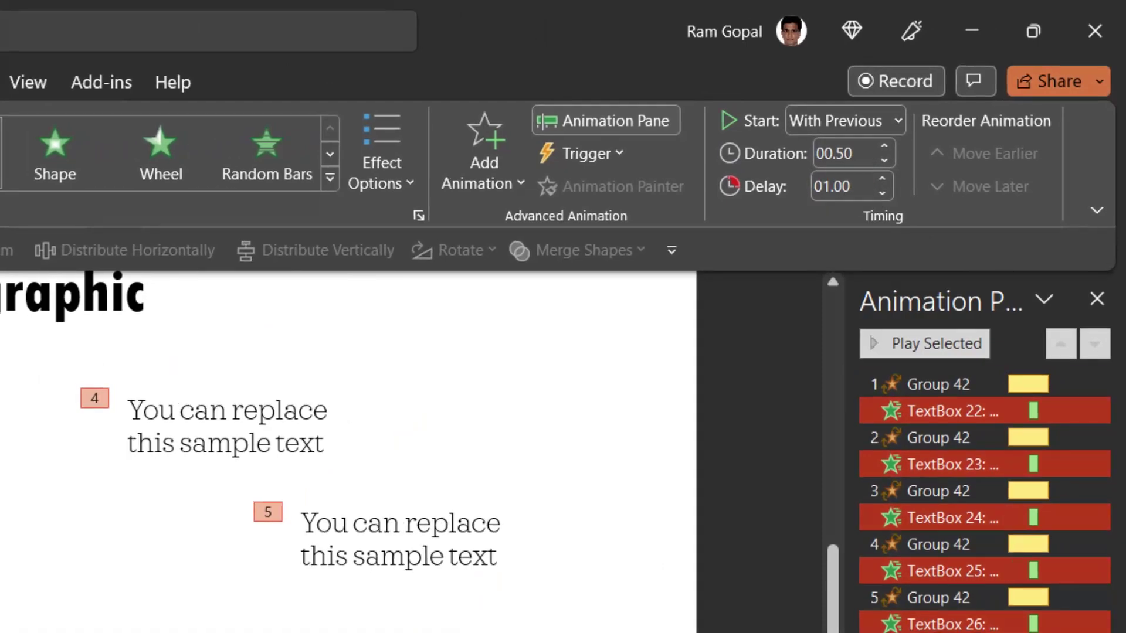